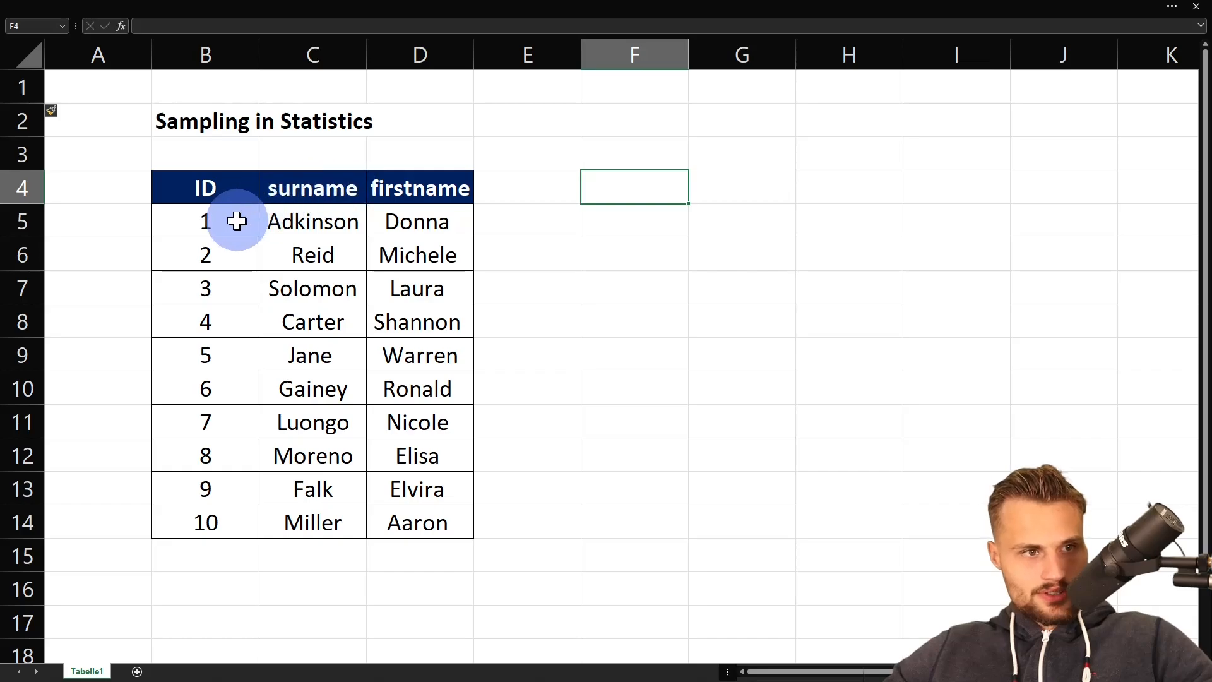
- Examine the ID, surname and firstname entries of the sample table
left_click_drag(238, 219, 226, 509)
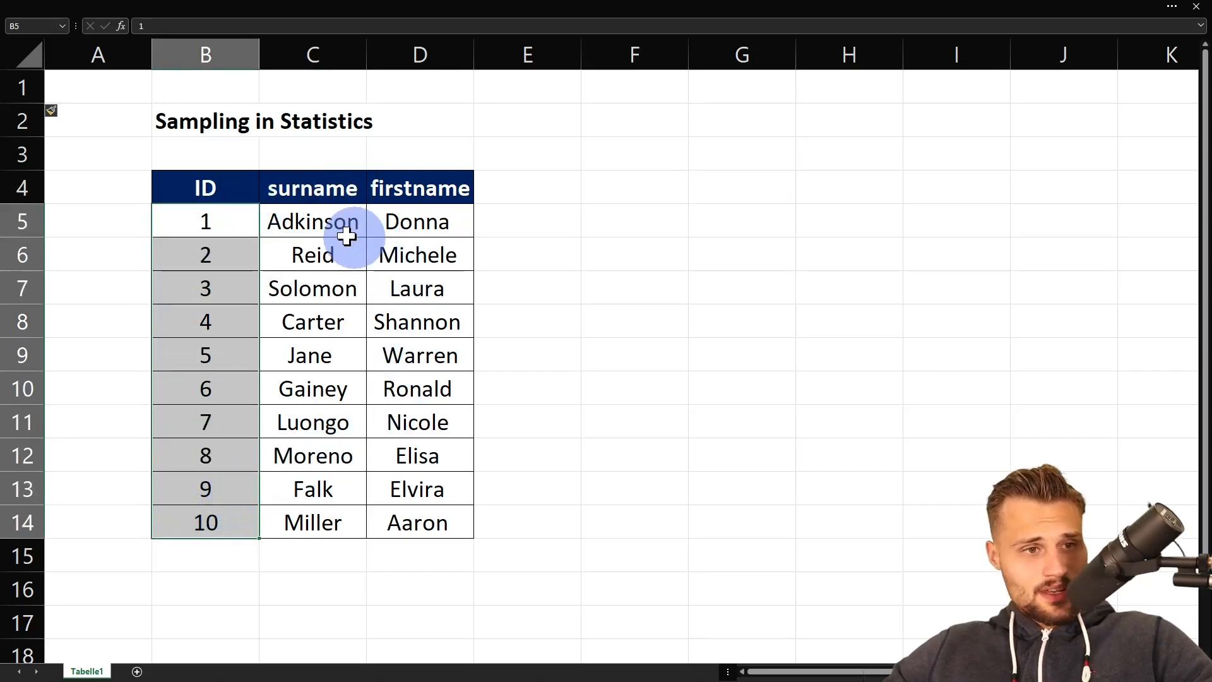
left_click(258, 222)
left_click_drag(259, 221, 379, 241)
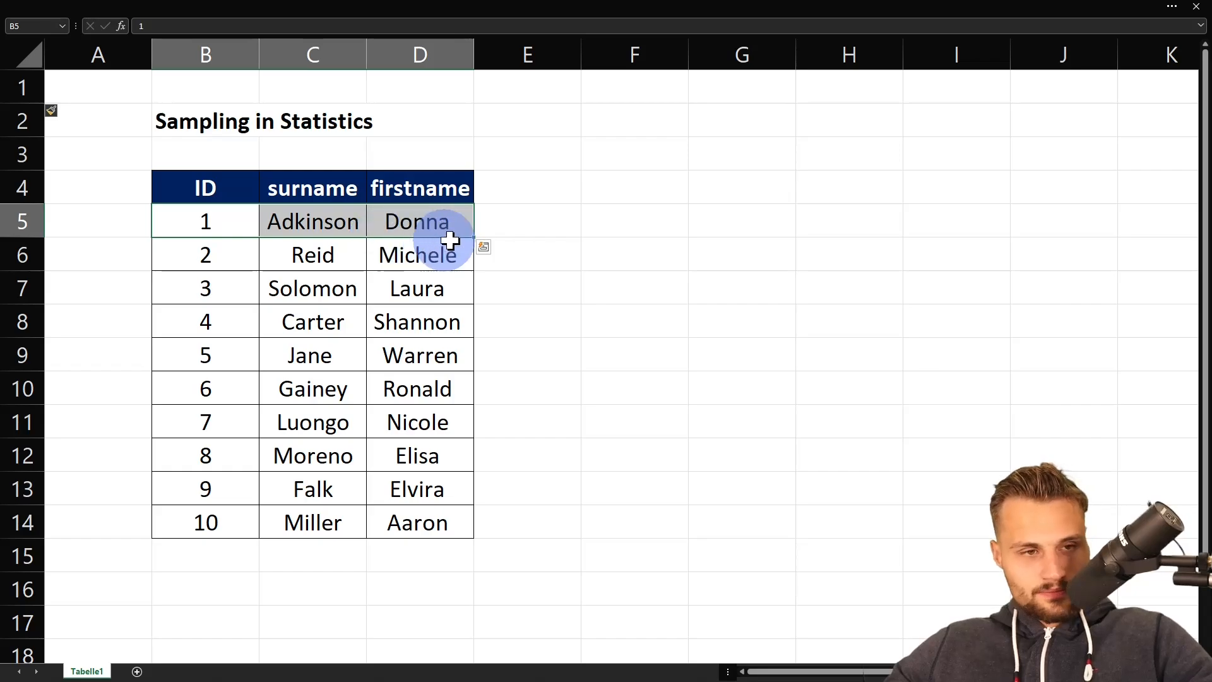
left_click(617, 214)
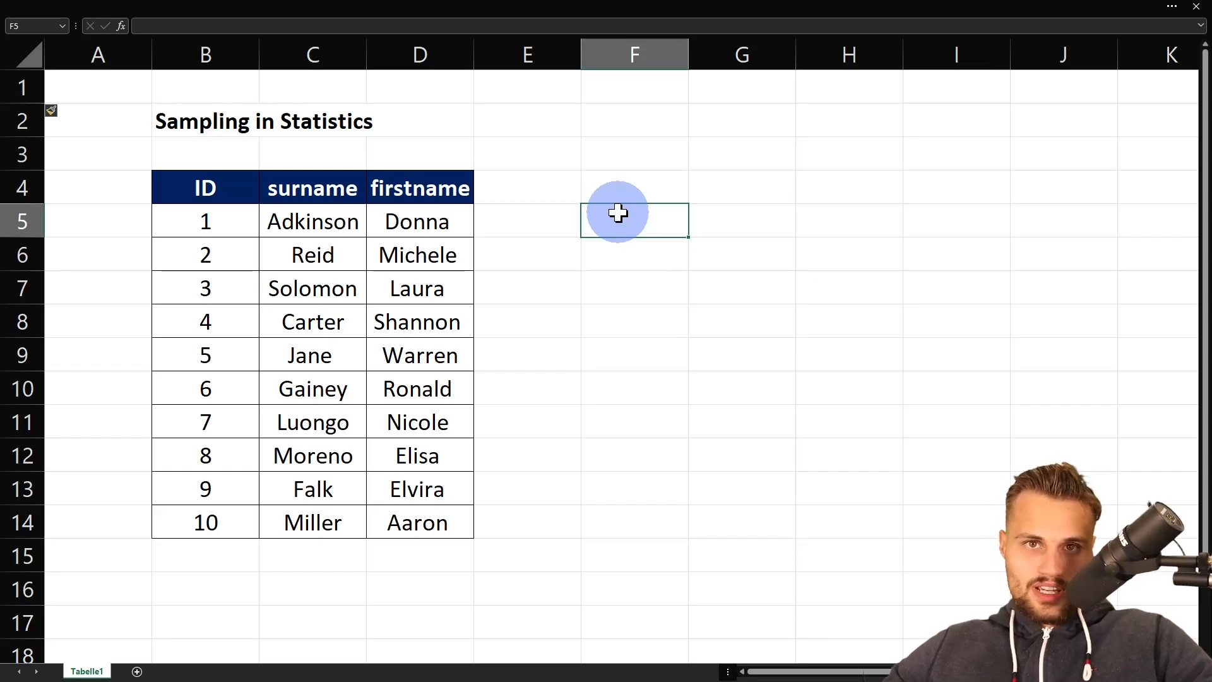
- Enable the Analysis ToolPak add-in through the Excel Options add-ins manager
key("ctrl+shift+F1")
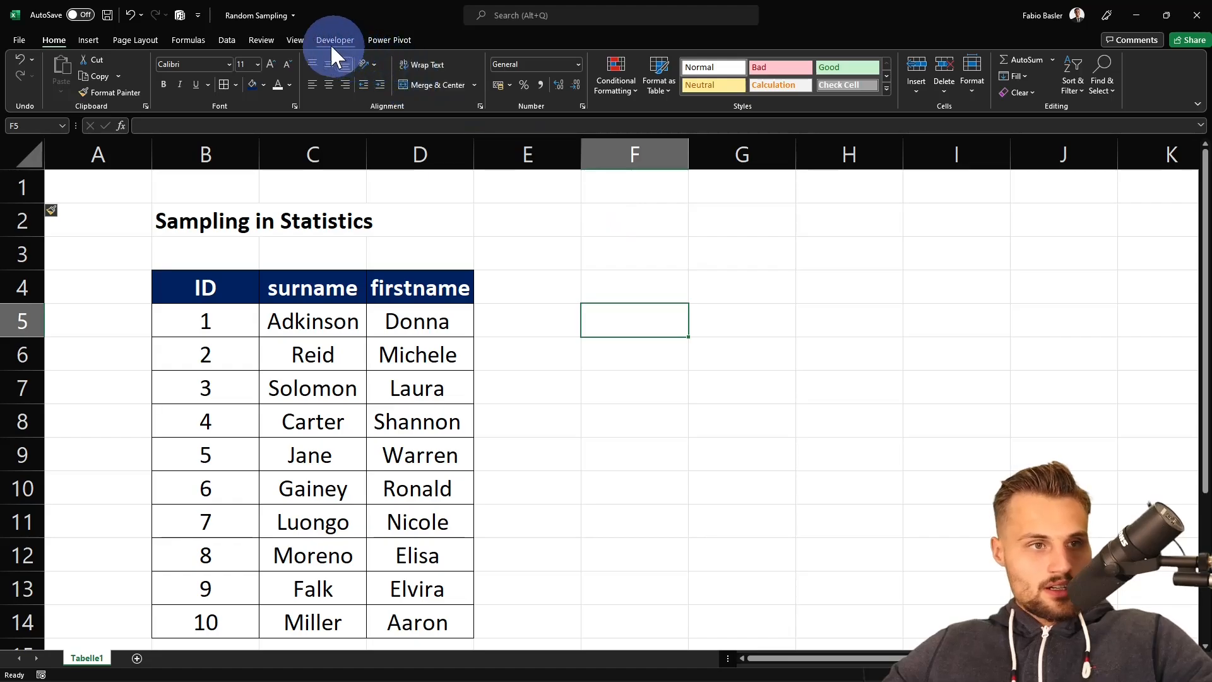
left_click(226, 40)
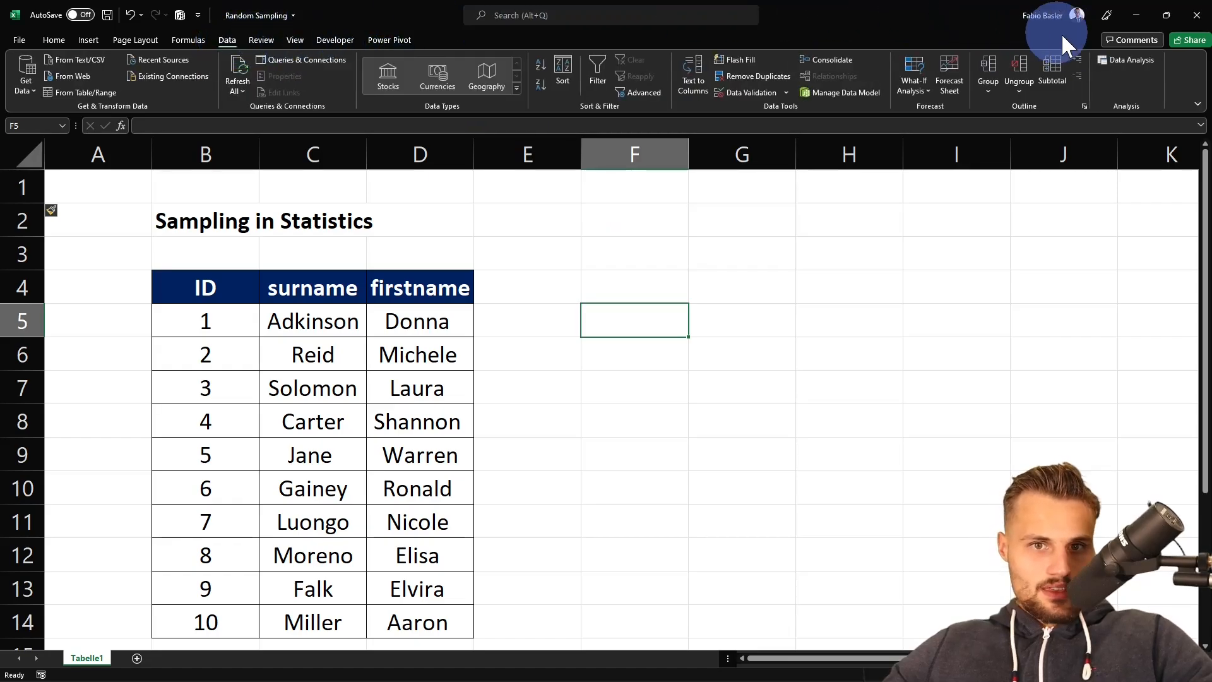
right_click(1122, 61)
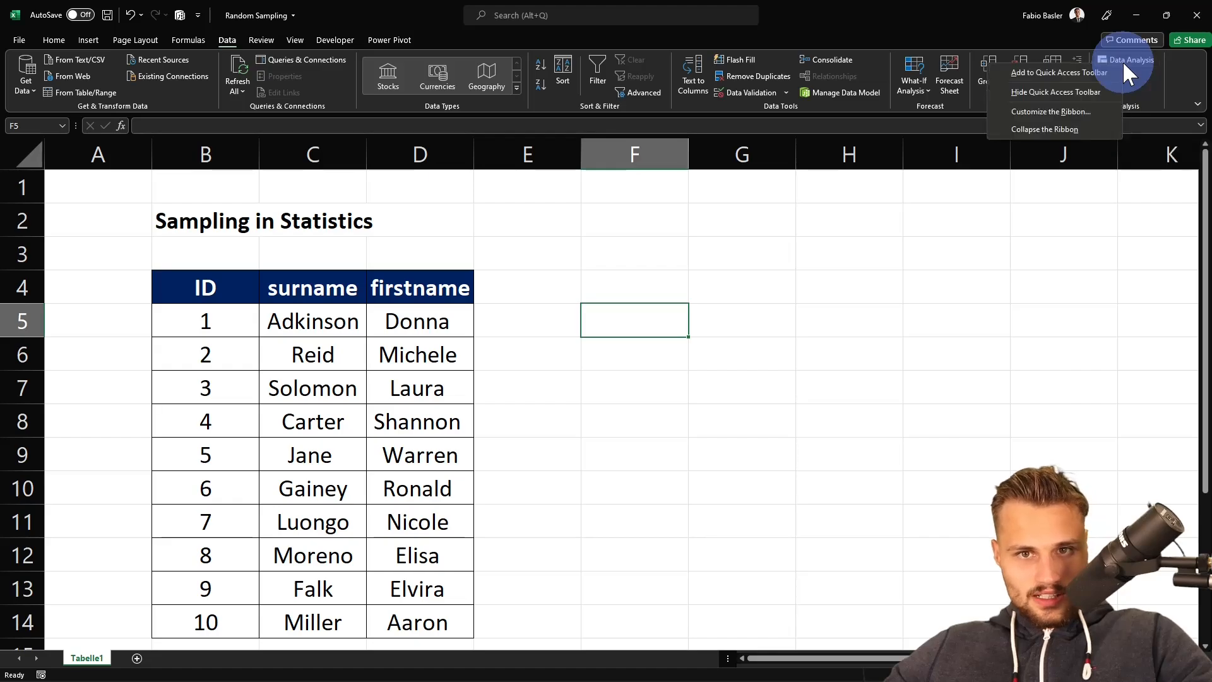
left_click(1040, 111)
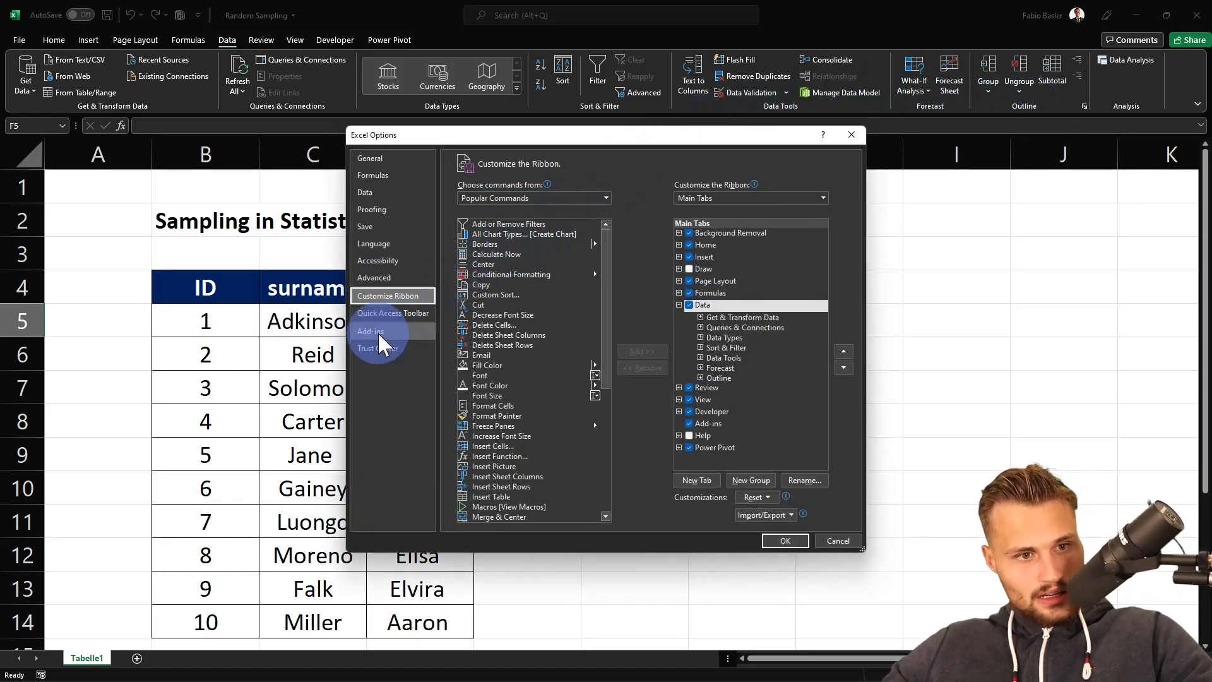
left_click(418, 330)
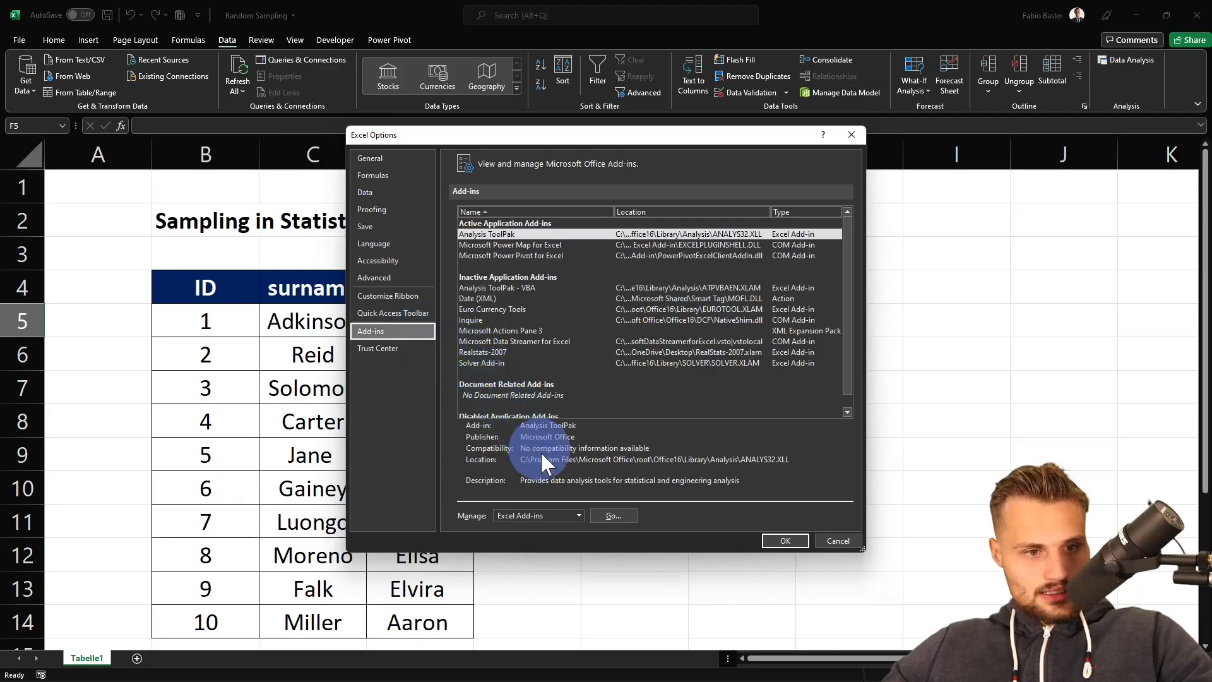
left_click(612, 513)
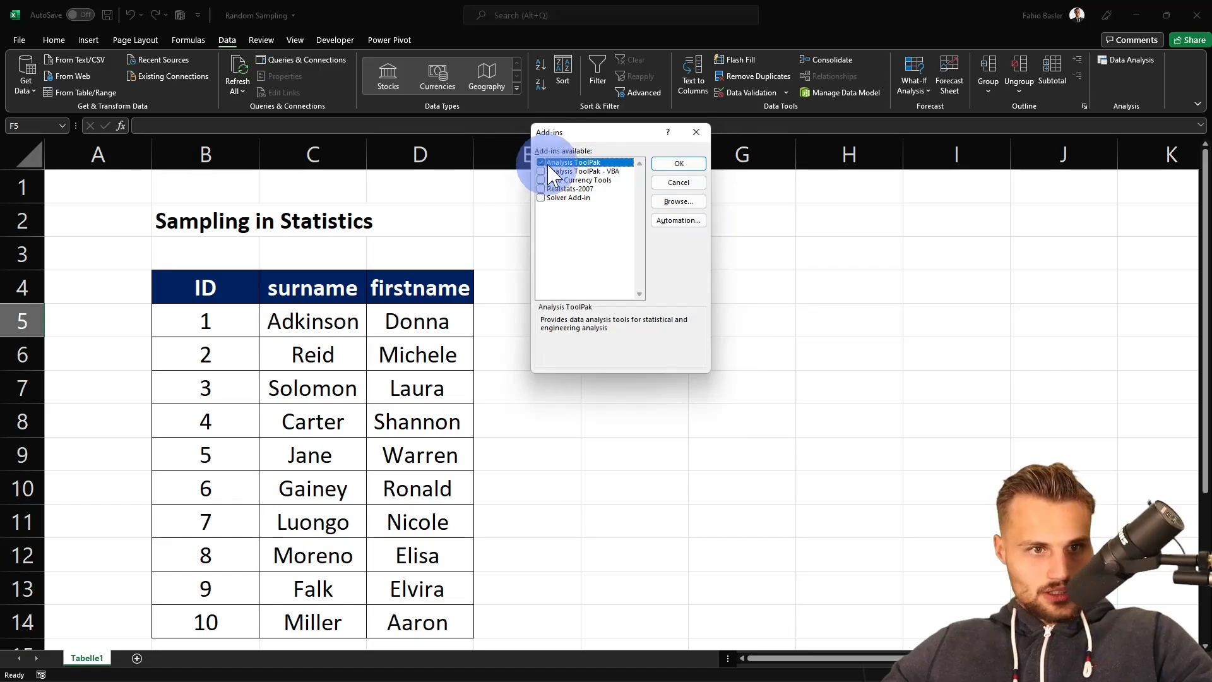
left_click(679, 164)
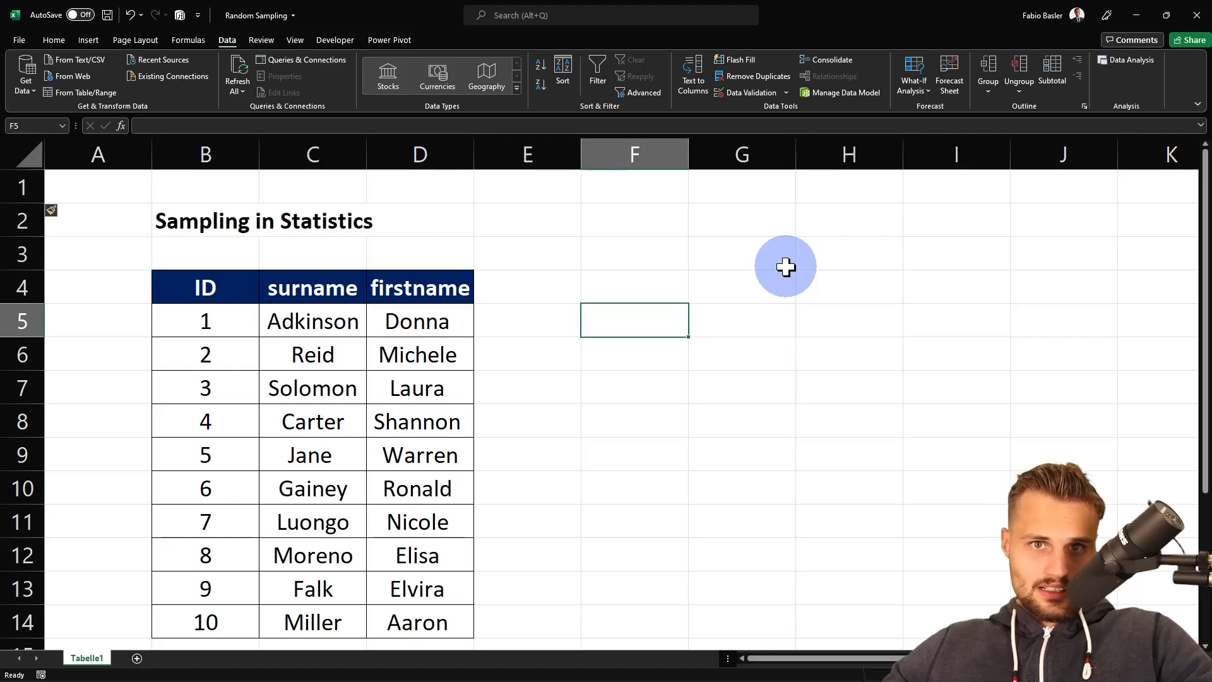
left_click(1133, 60)
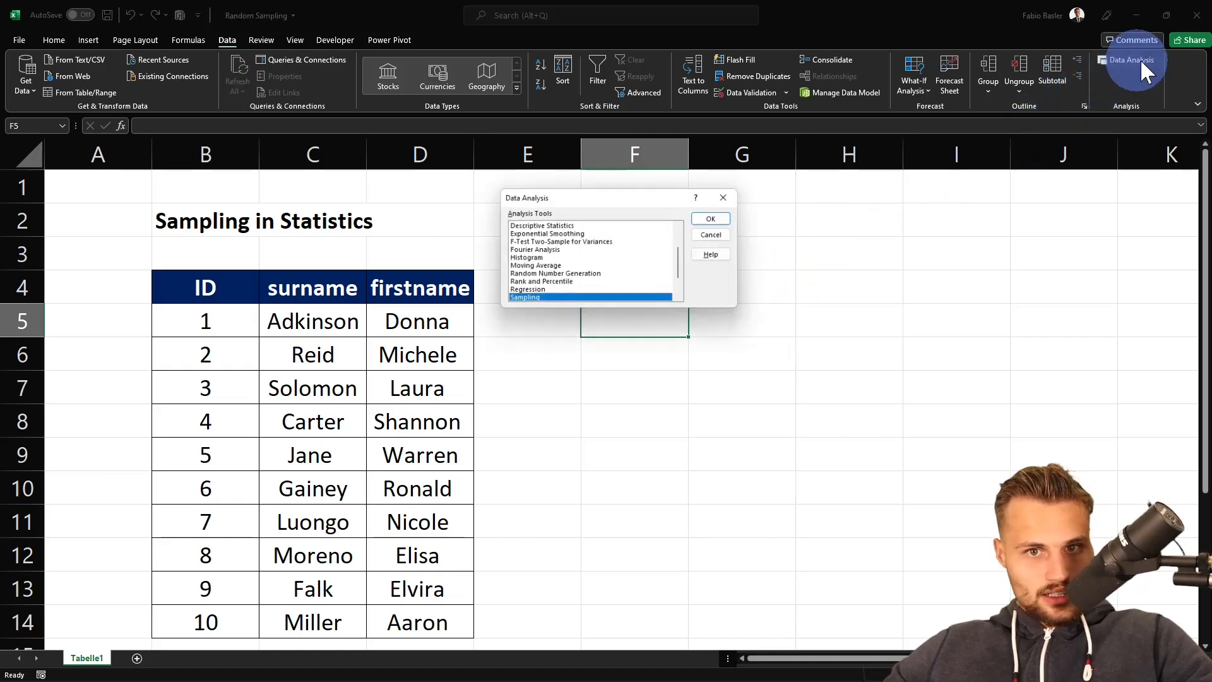
scroll(587, 237, "down", 1)
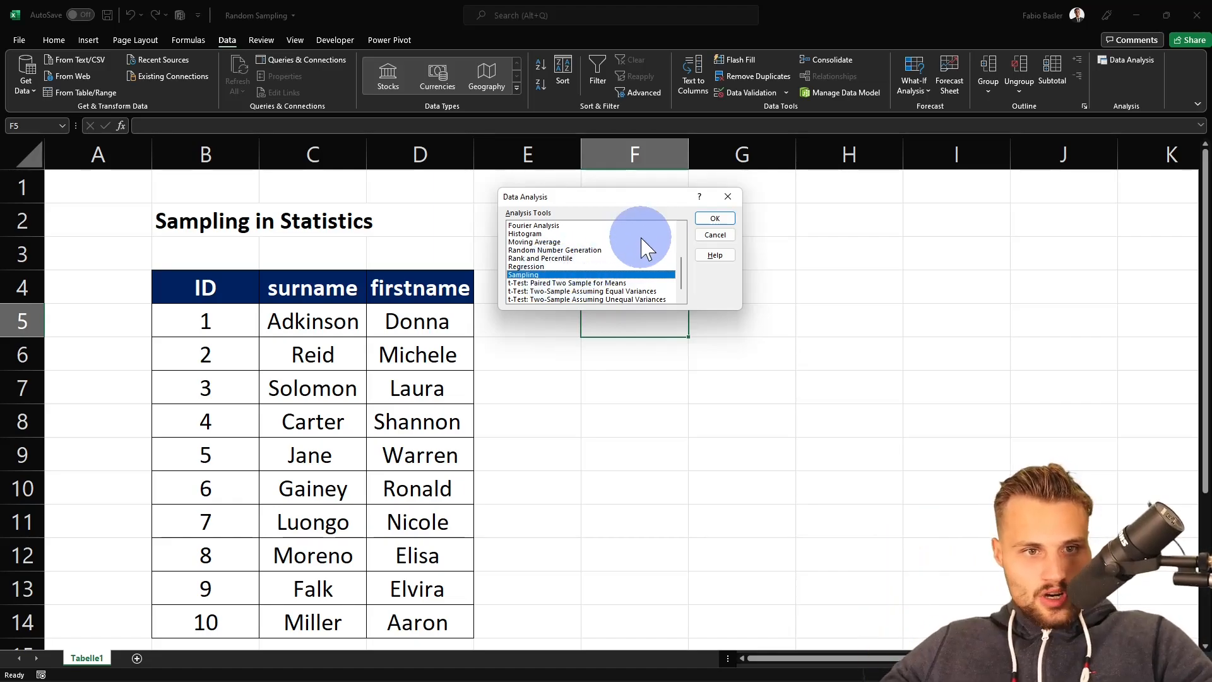
left_click(714, 218)
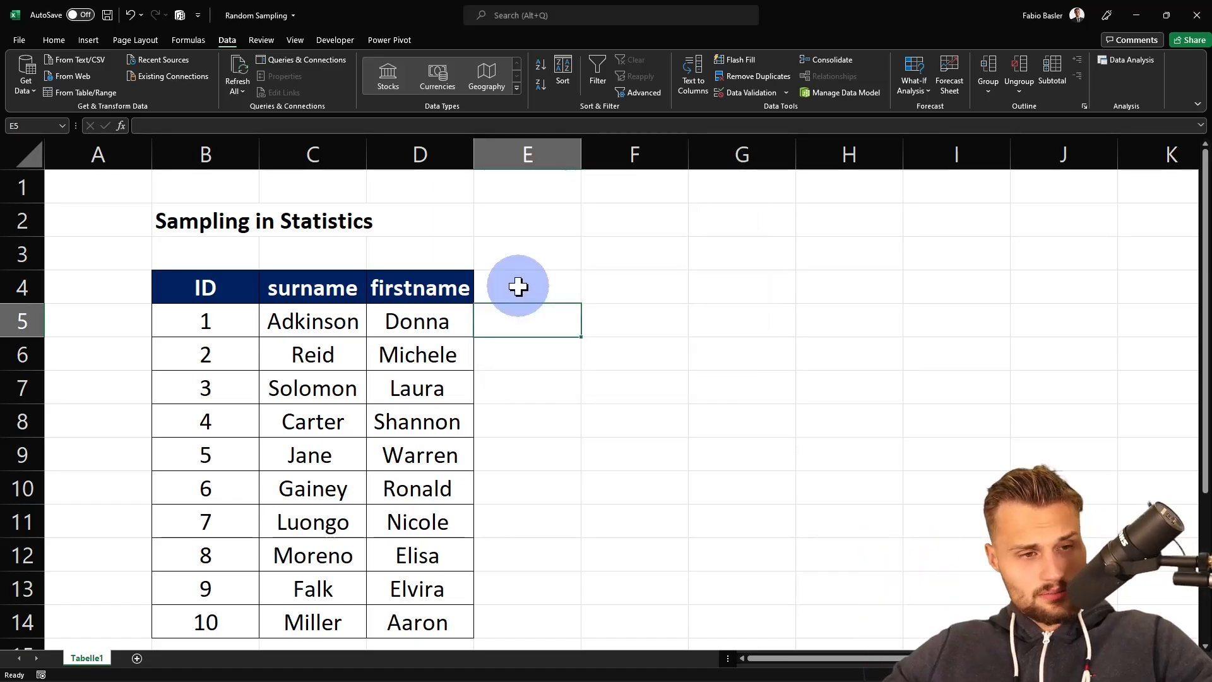
key("ctrl+shift+F1")
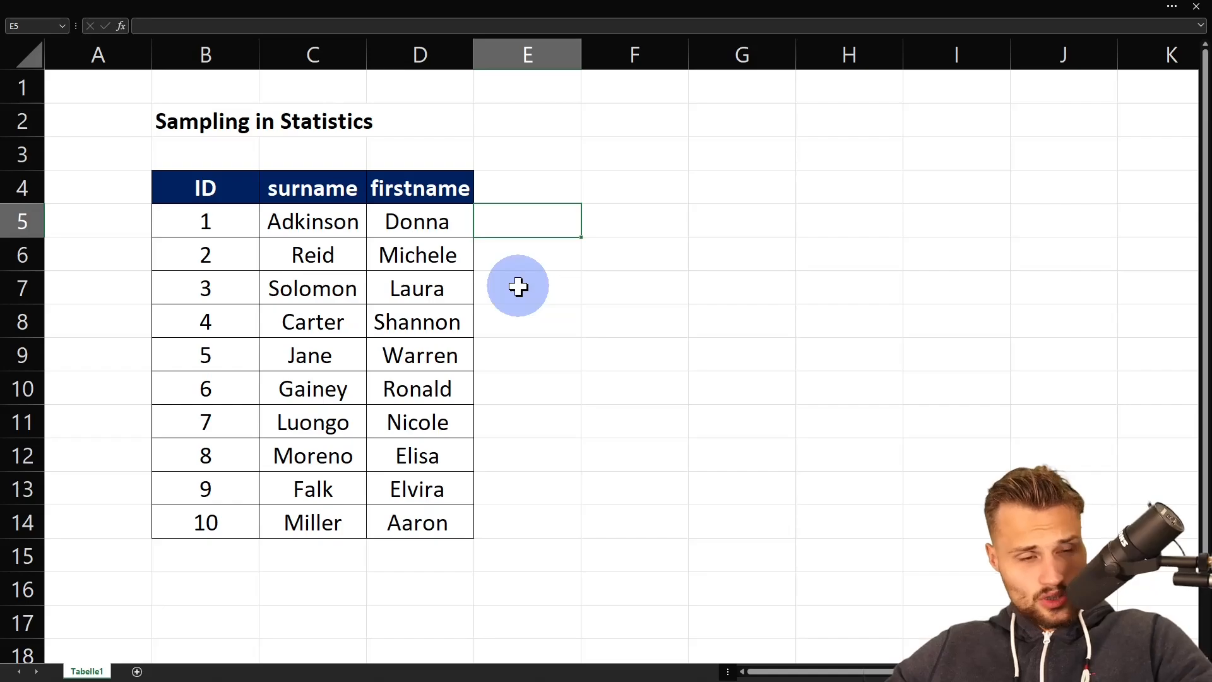
- Examine the ID column and the surname and firstname columns of the table
left_click(335, 52)
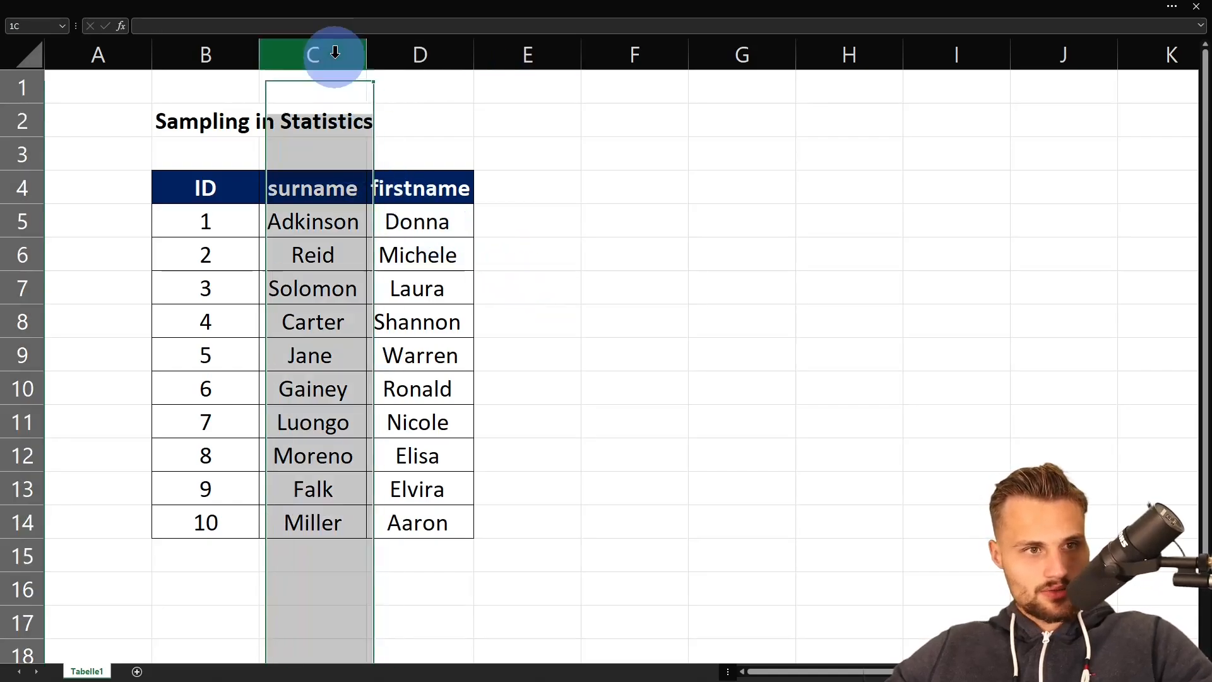
left_click(419, 44)
left_click(341, 44)
left_click(215, 41)
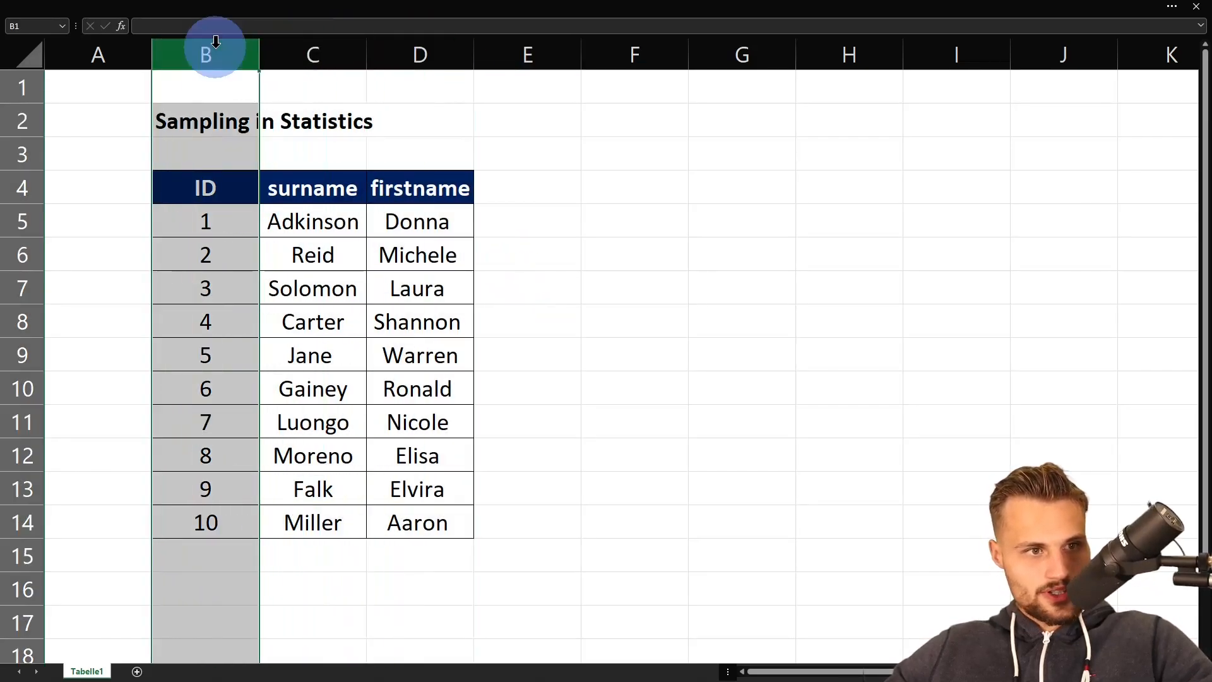
left_click(234, 222)
scroll(236, 245, "up", 1)
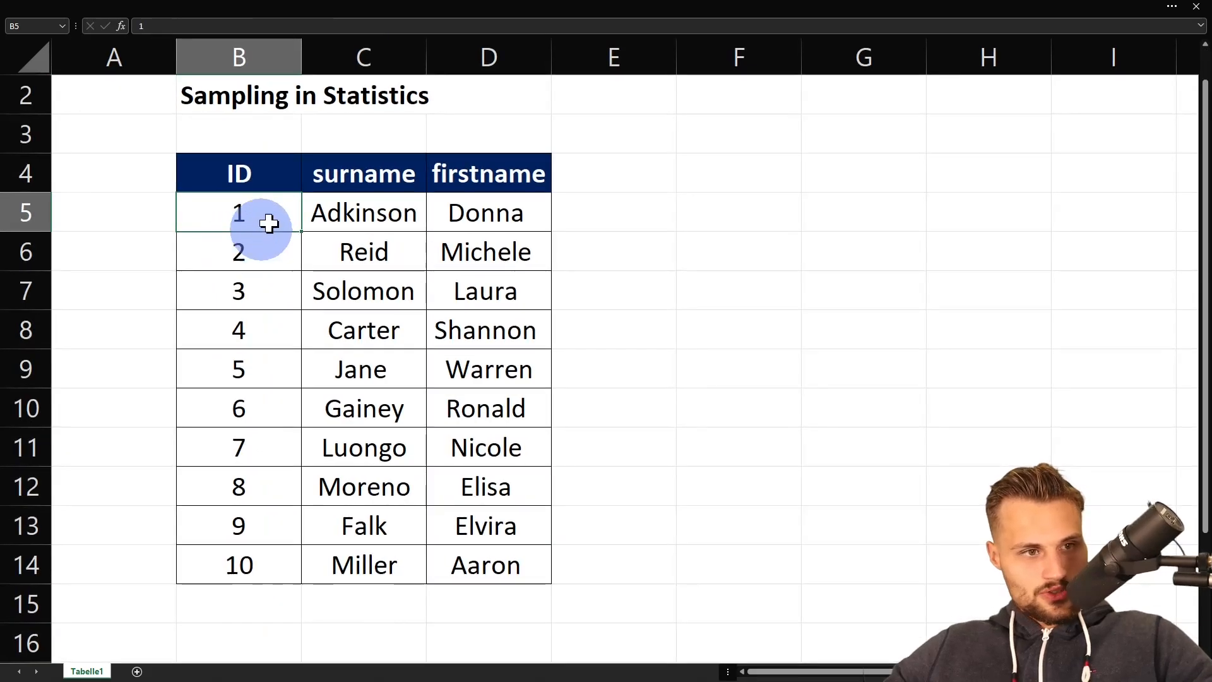
left_click(270, 43)
scroll(270, 166, "down", 1)
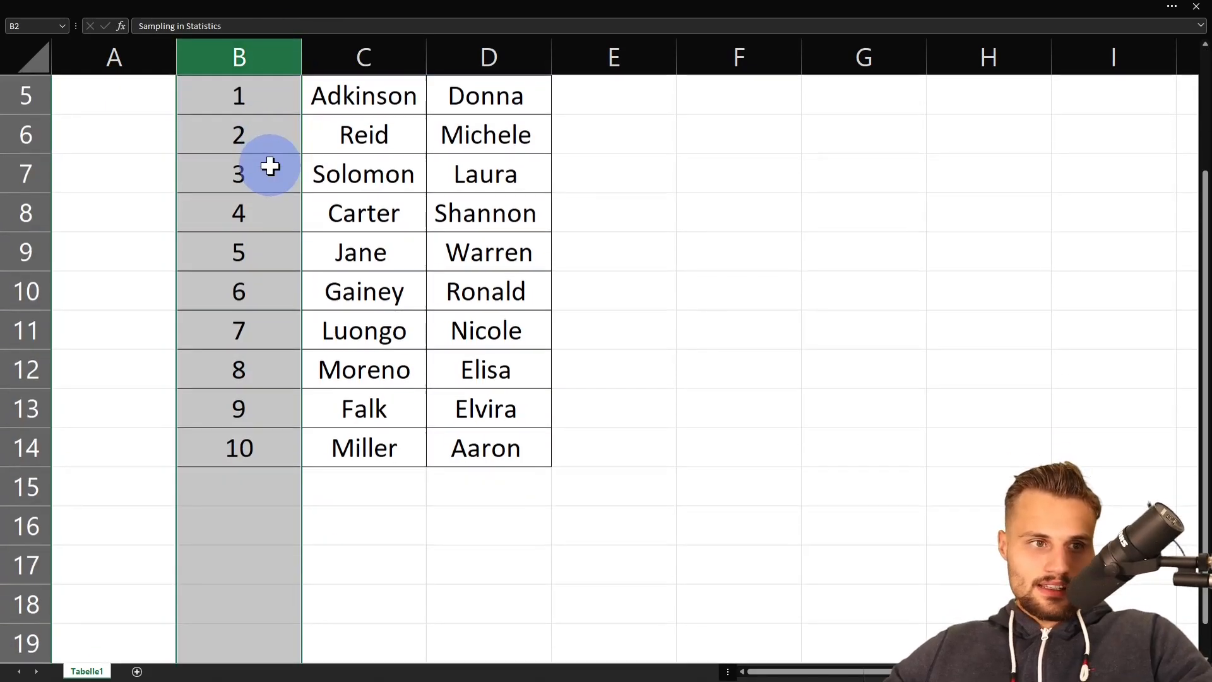
scroll(270, 166, "up", 2)
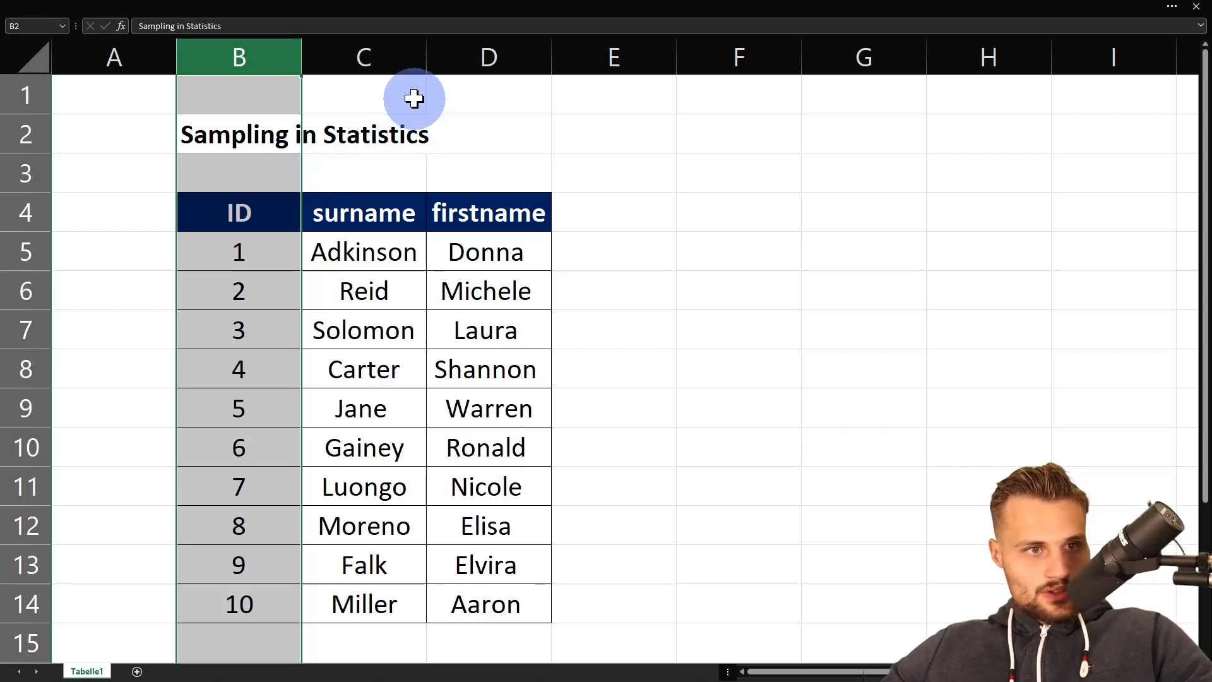
left_click_drag(379, 50, 447, 57)
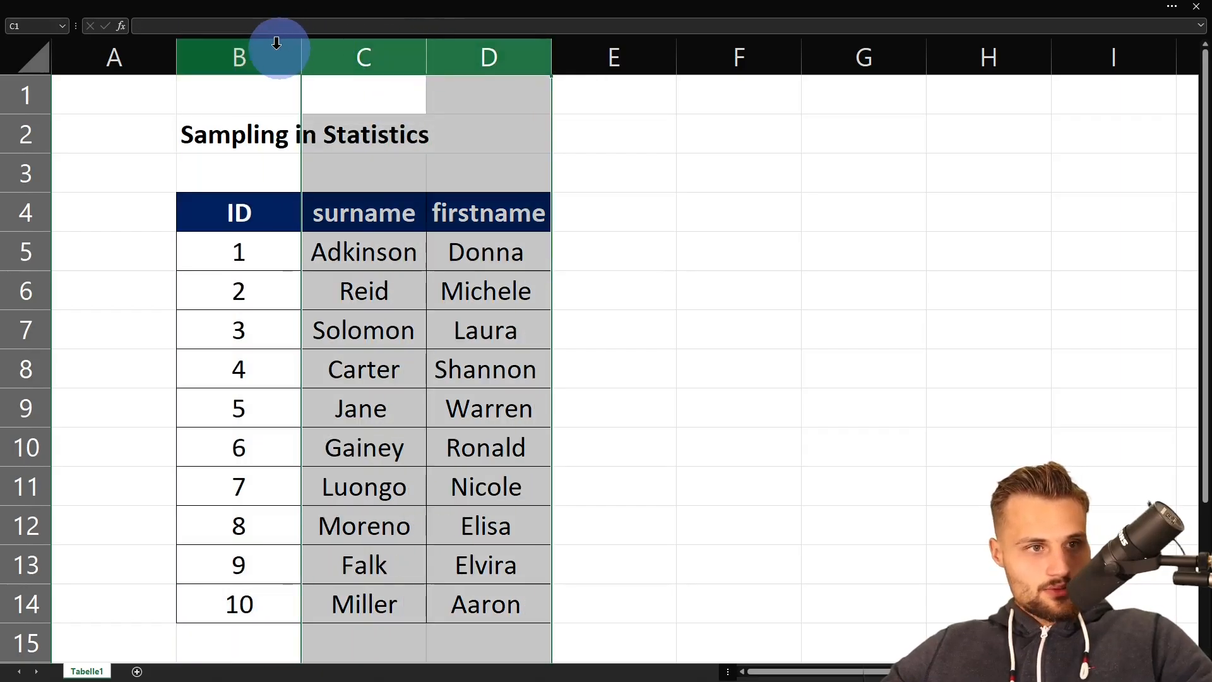
left_click(254, 43)
left_click_drag(365, 39, 446, 41)
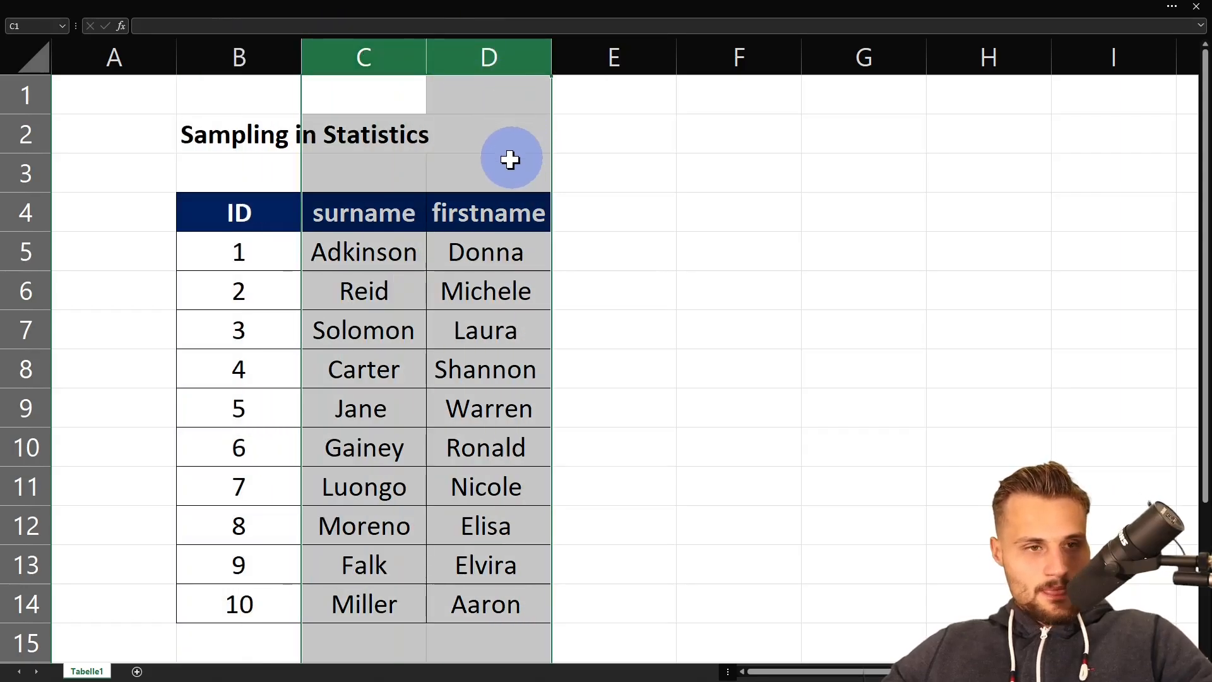
left_click(411, 202)
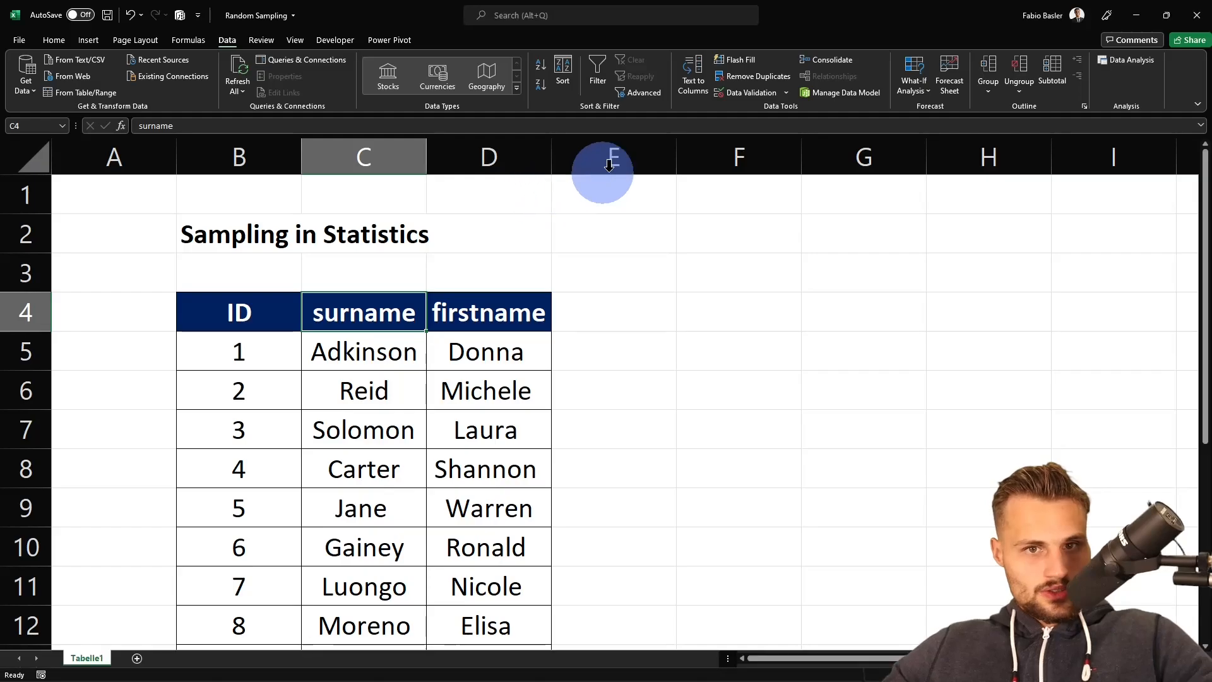
- Open the Sampling tool from Data Analysis and set its input range to $B$4:$B$14
left_click(1121, 62)
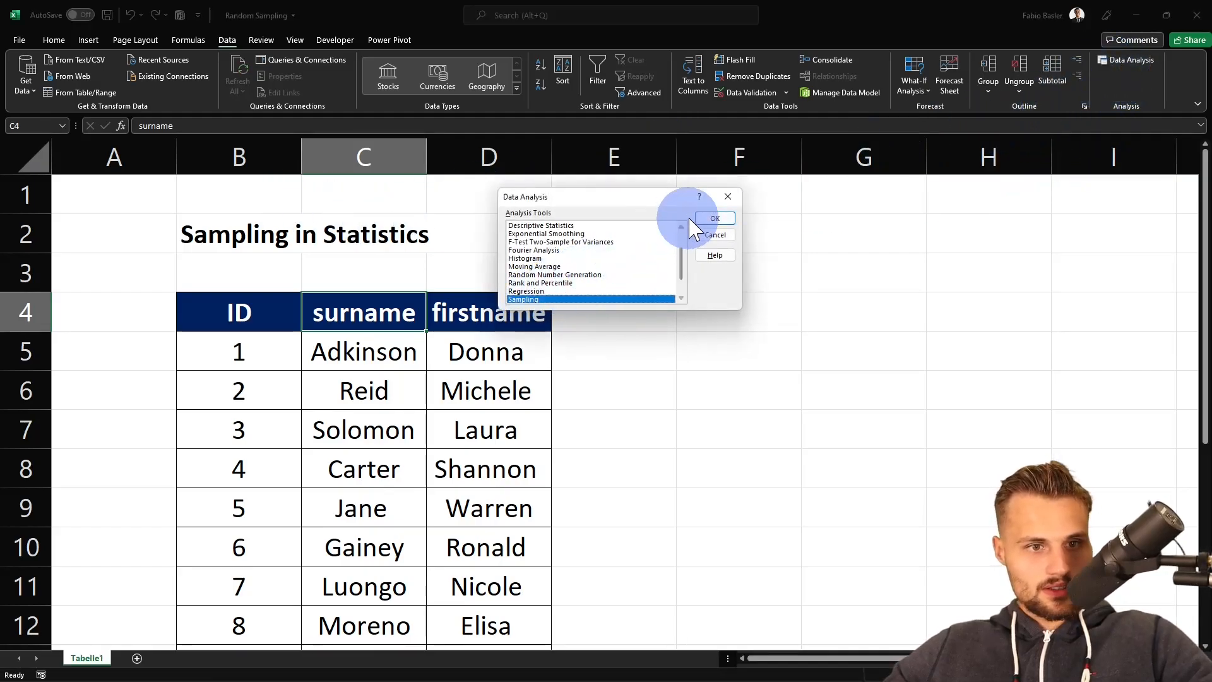
left_click(714, 217)
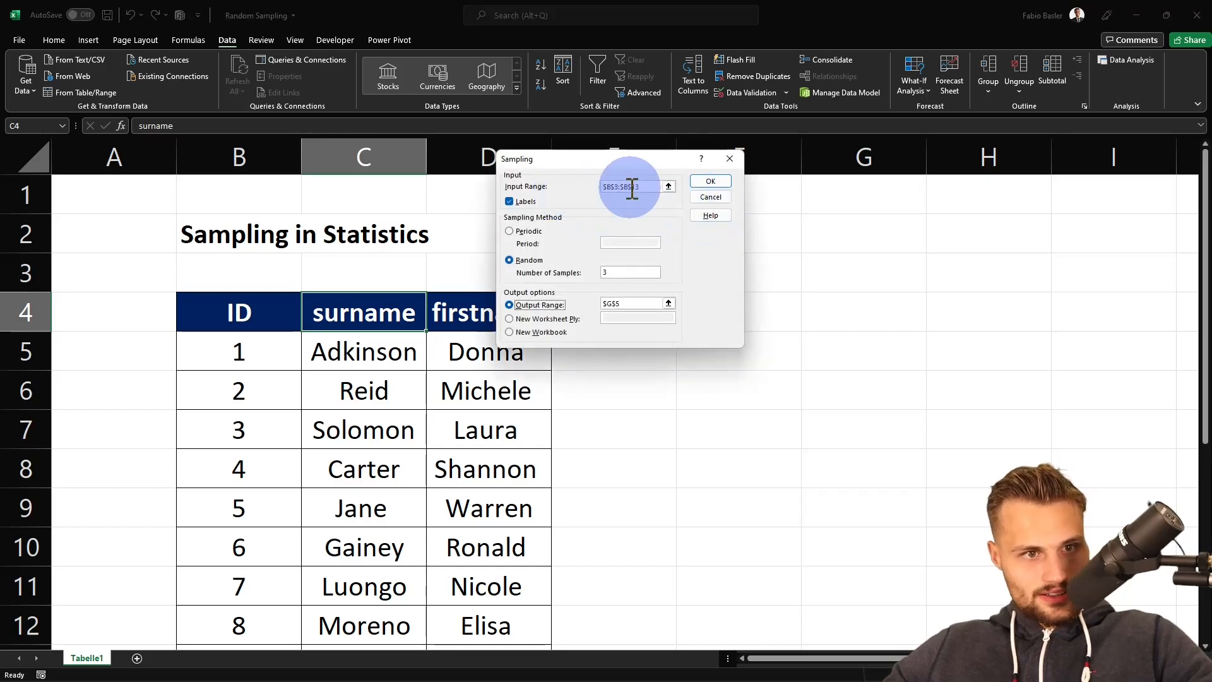
left_click(668, 187)
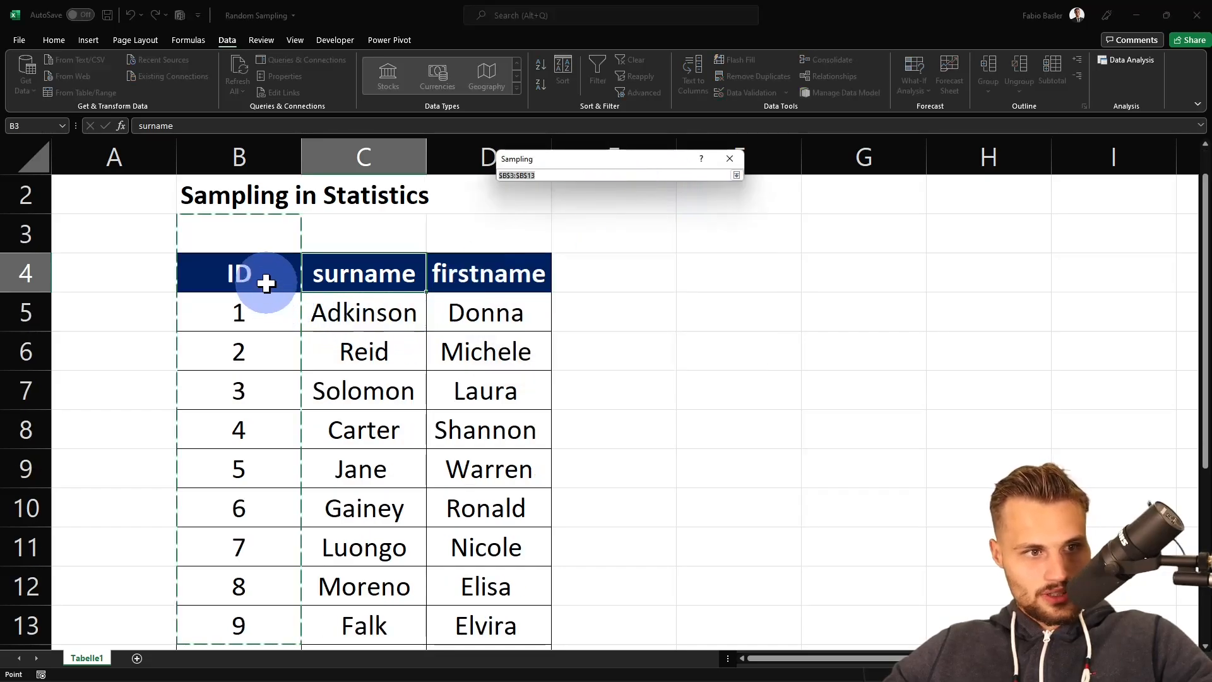
left_click_drag(266, 279, 258, 663)
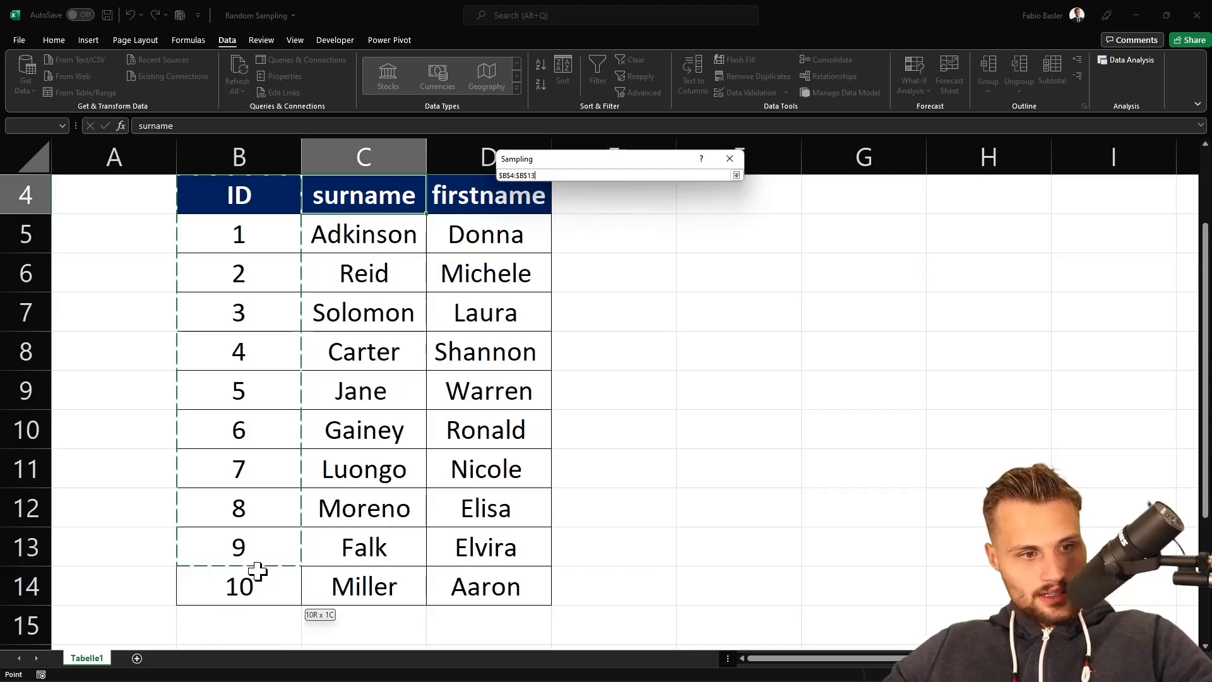
scroll(303, 433, "up", 1)
left_click(257, 289)
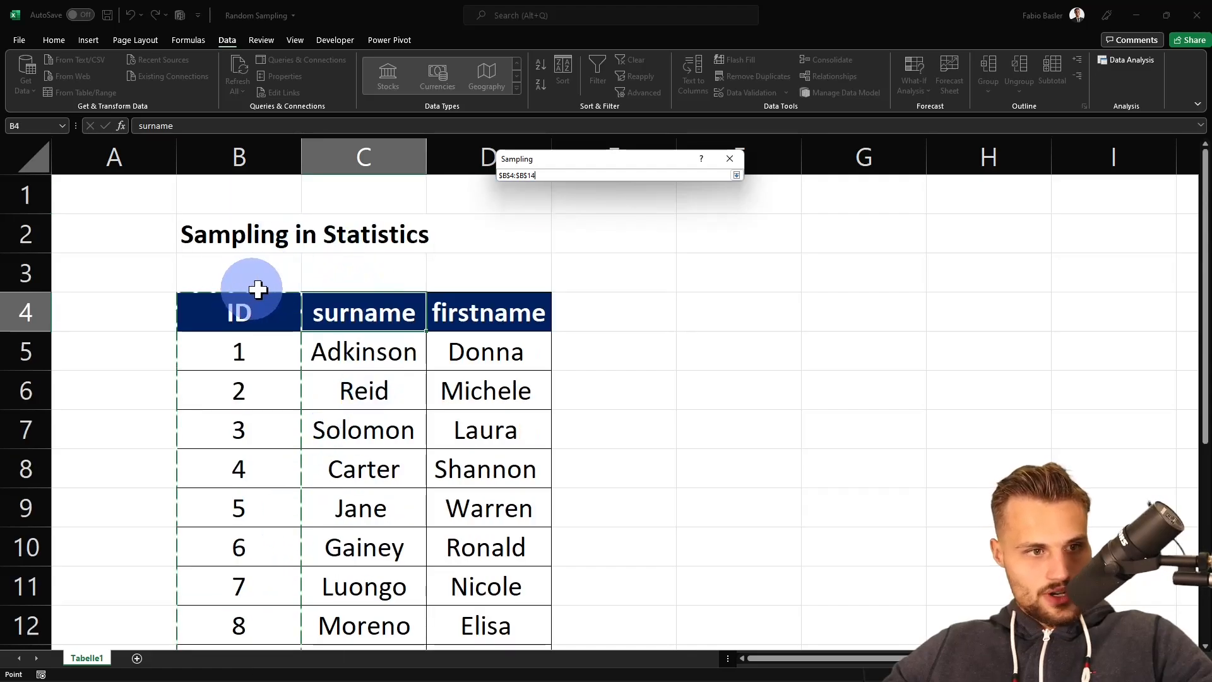
left_click(736, 175)
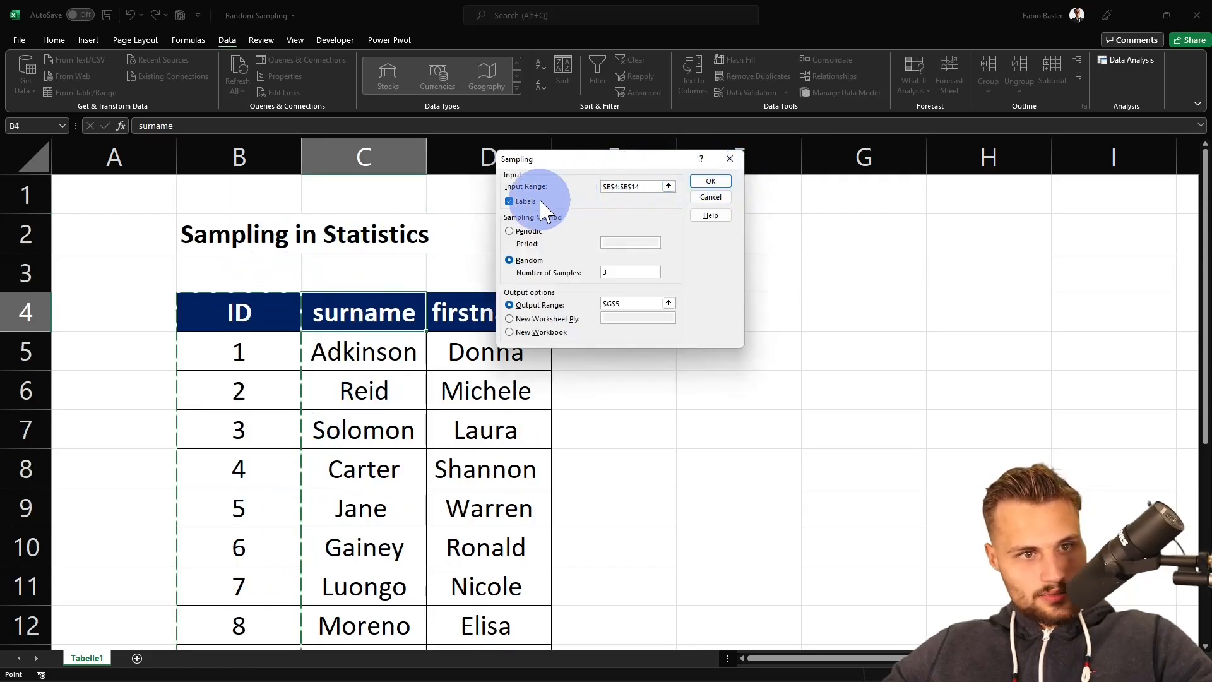
- Keep Labels ticked and use the Random sampling method with 3 samples
left_click(510, 202)
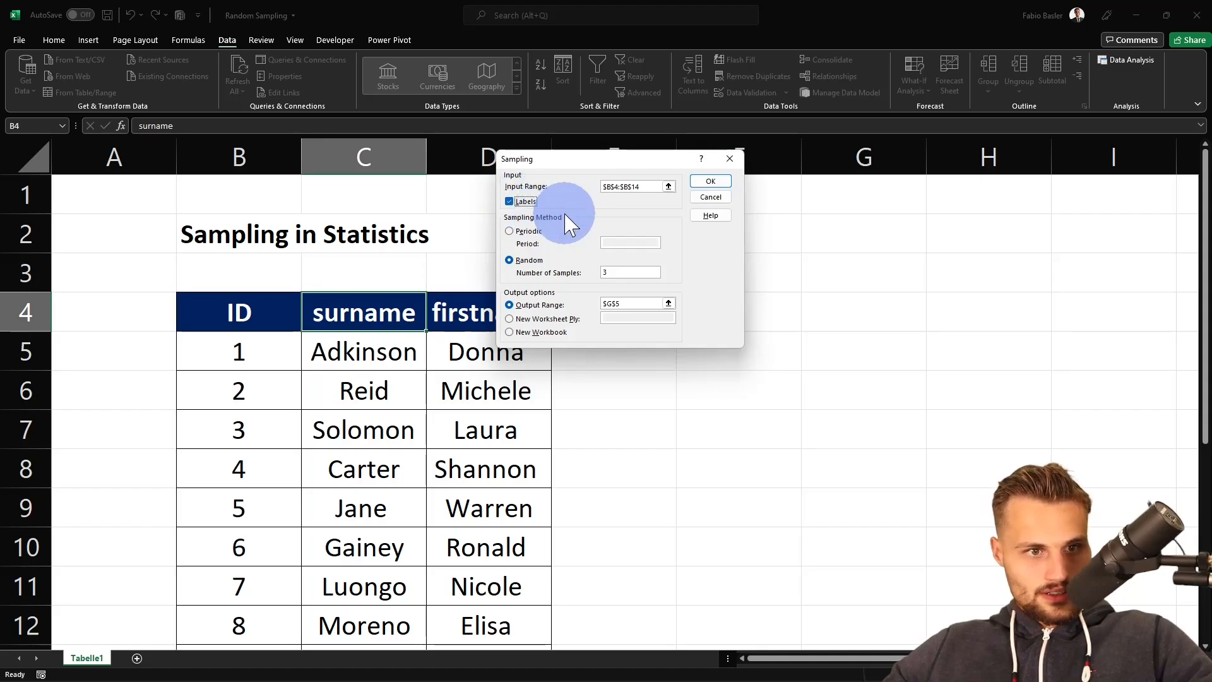
left_click(521, 202)
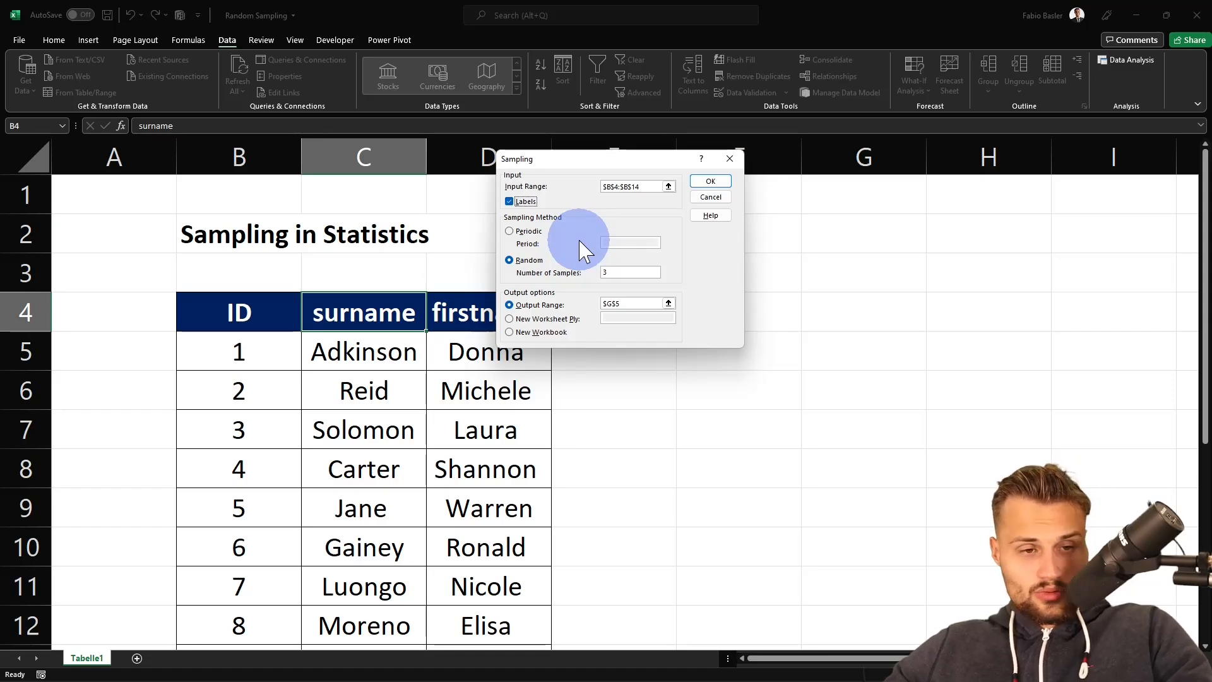
left_click(620, 273)
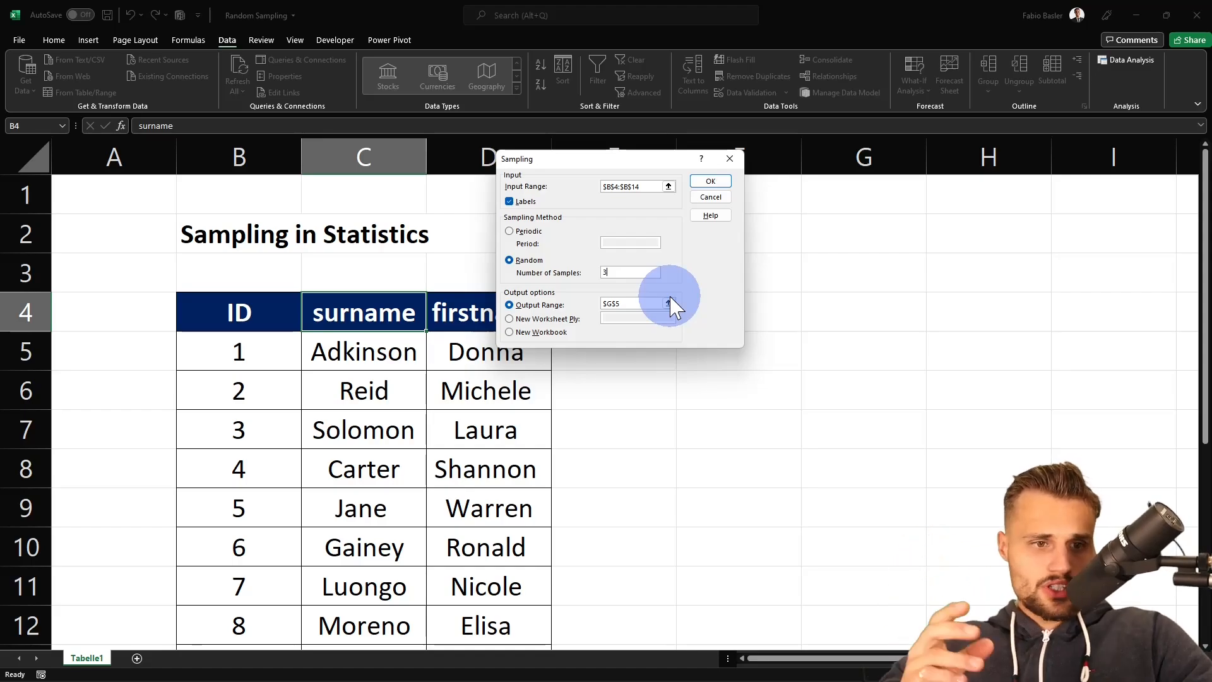
- Set the output range to $F$4 and run the Sampling tool
left_click(540, 317)
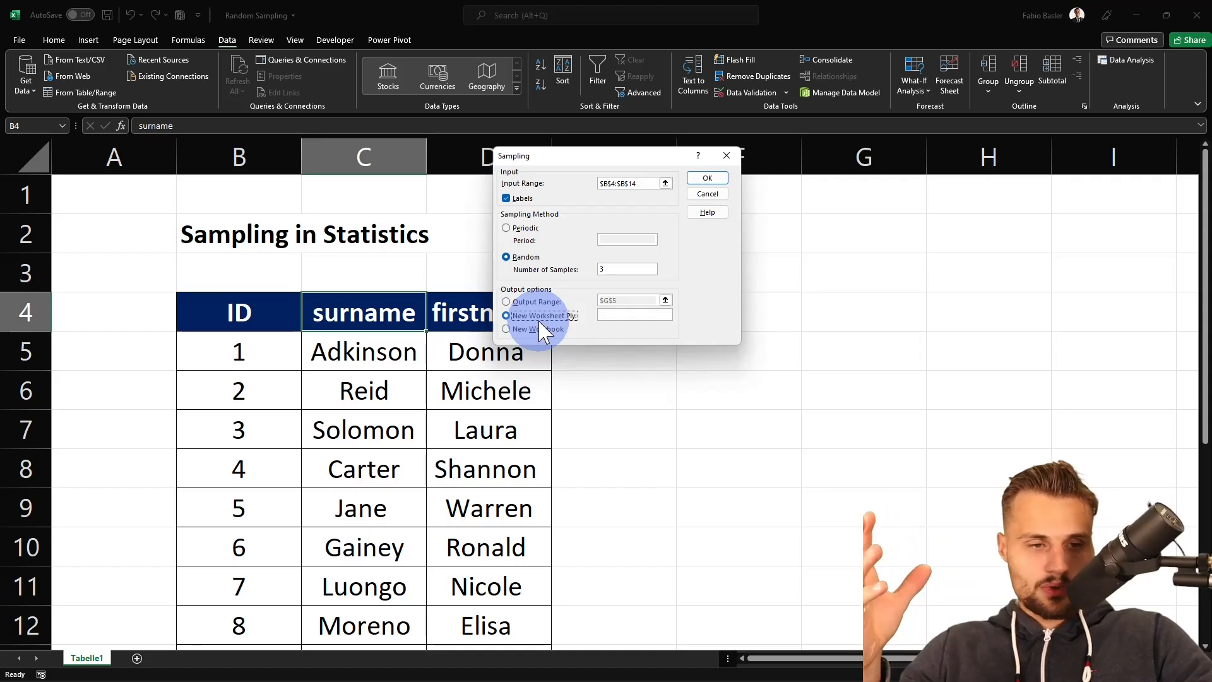
left_click(540, 329)
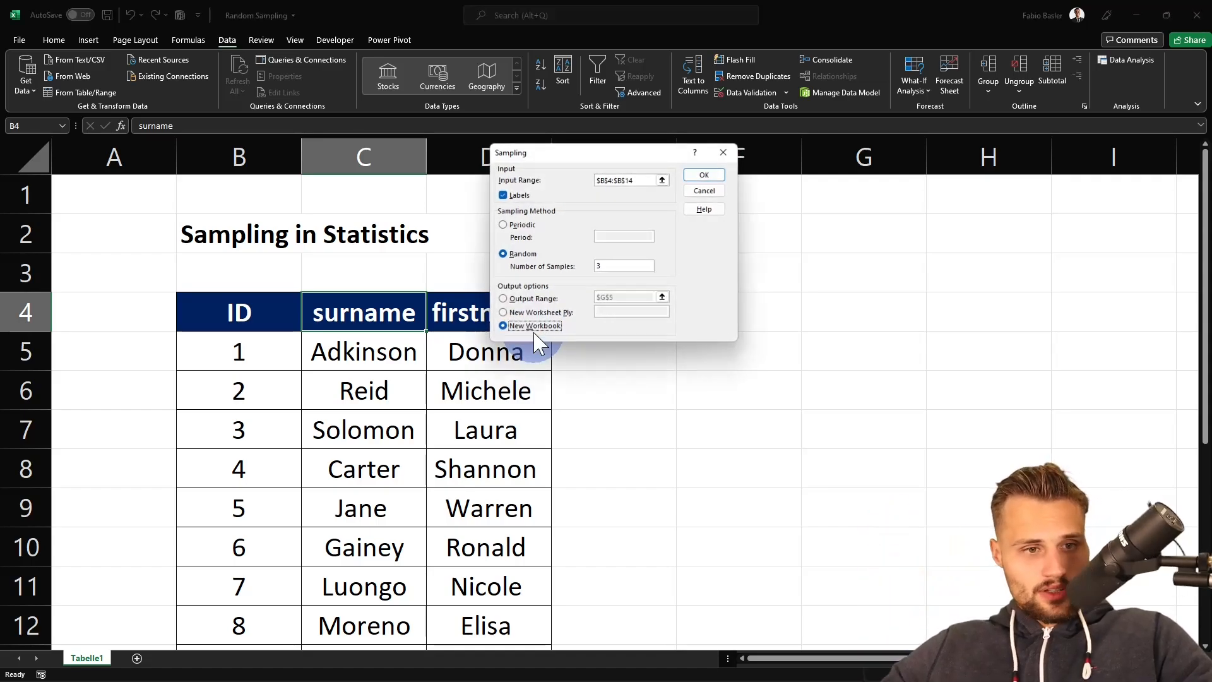
left_click(532, 298)
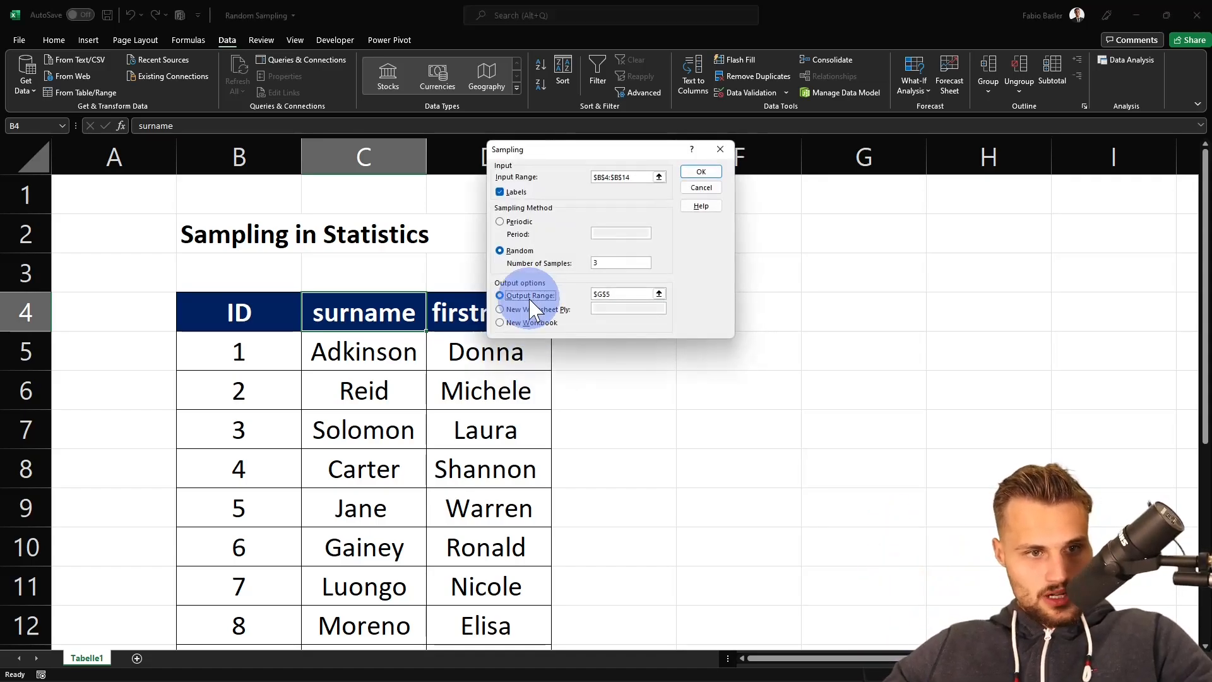
left_click(659, 294)
left_click(698, 311)
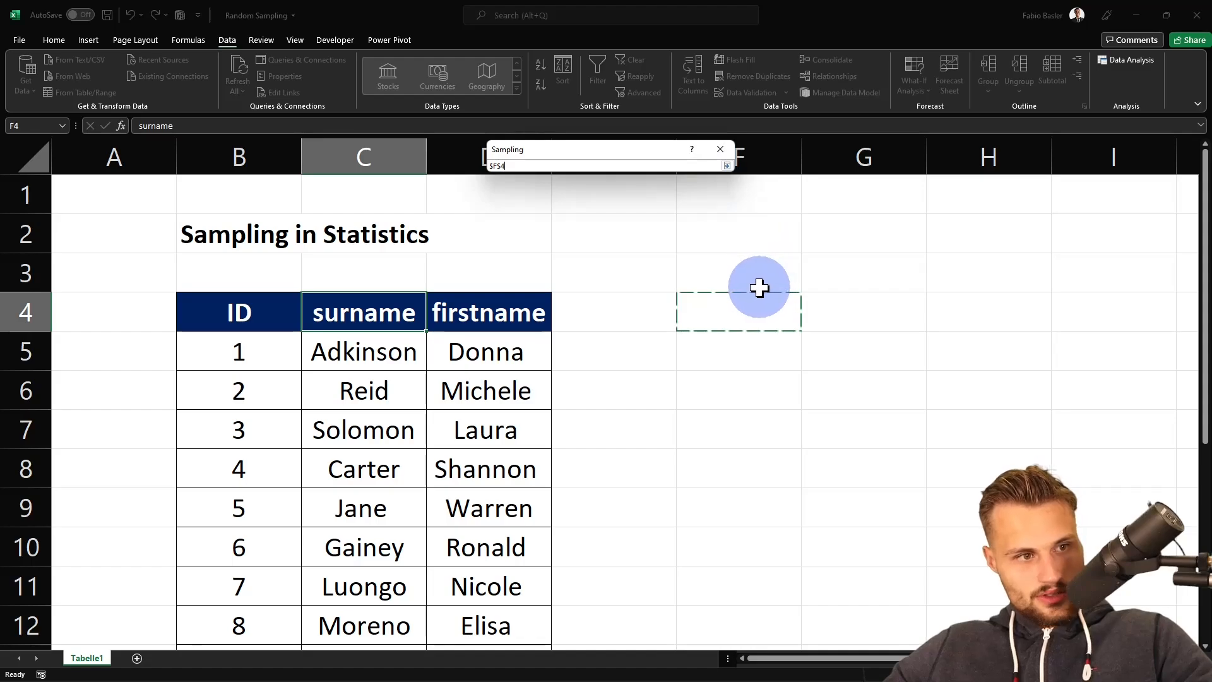
left_click_drag(663, 154, 600, 162)
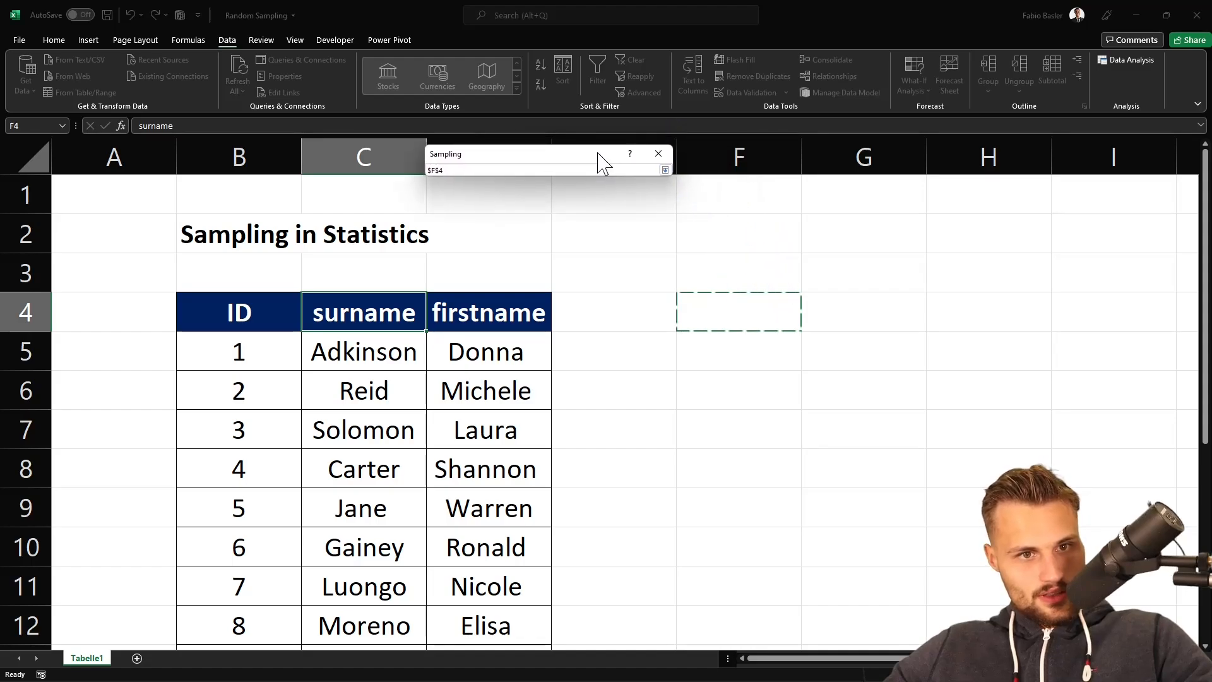
left_click(664, 170)
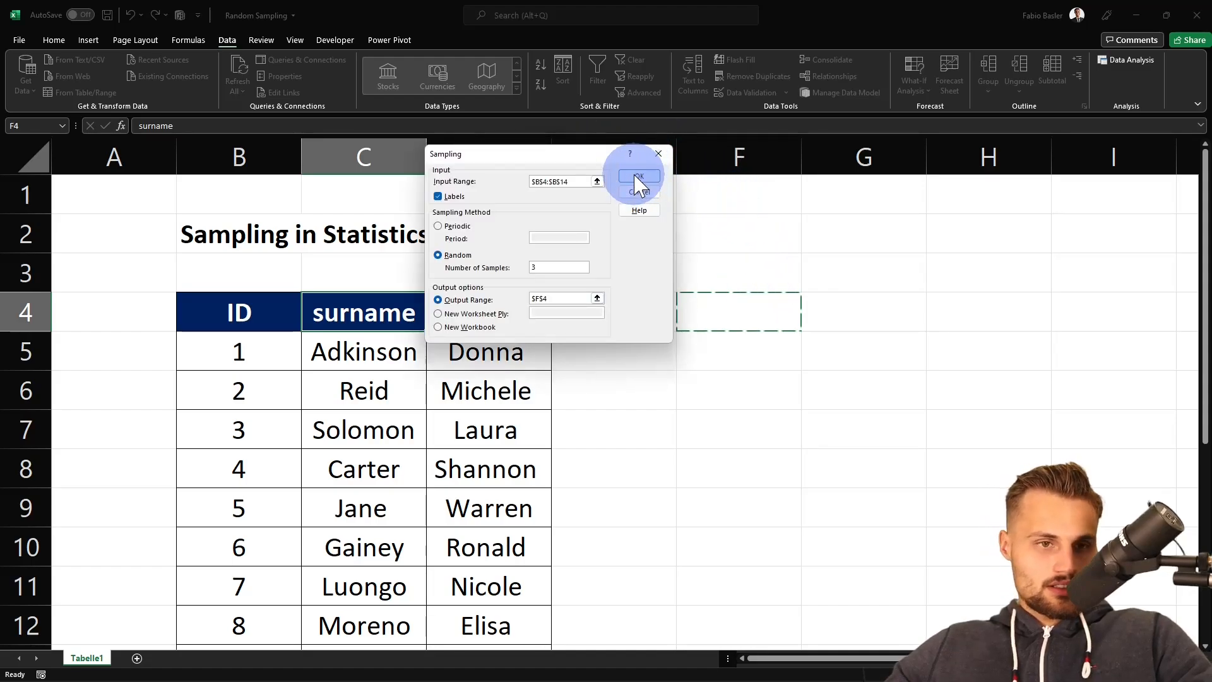
left_click(636, 179)
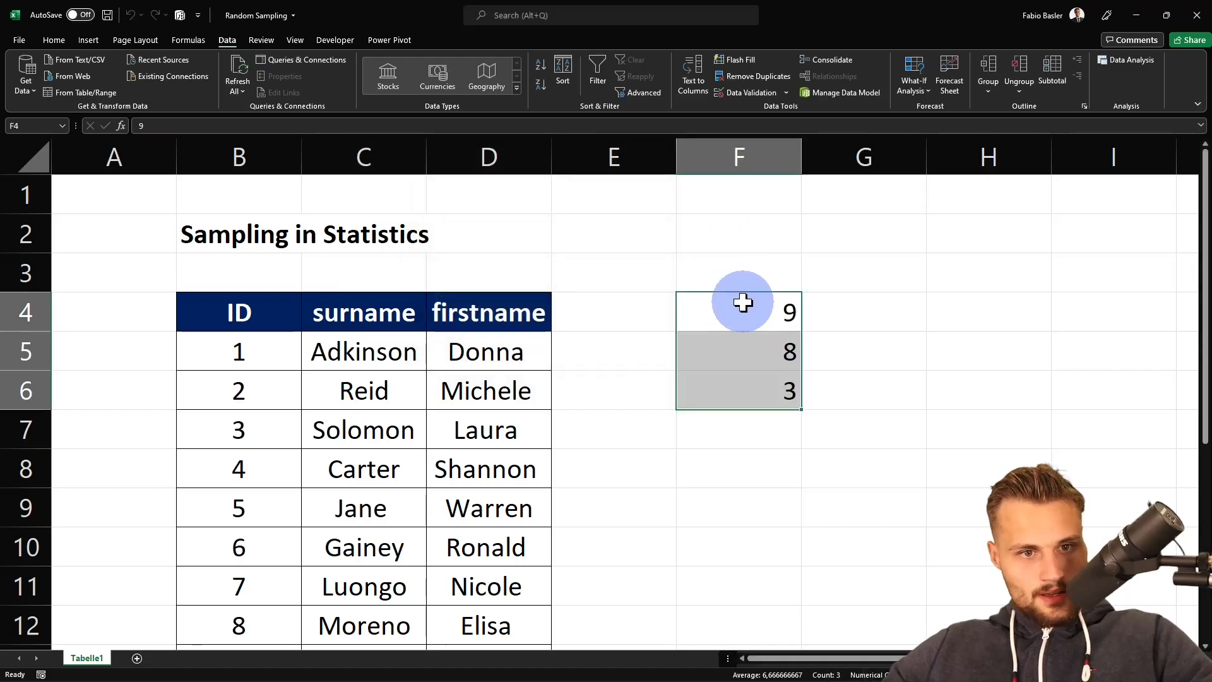
- Move the three sampled IDs one column right and one row down to G5:G7
left_click_drag(763, 294, 836, 363)
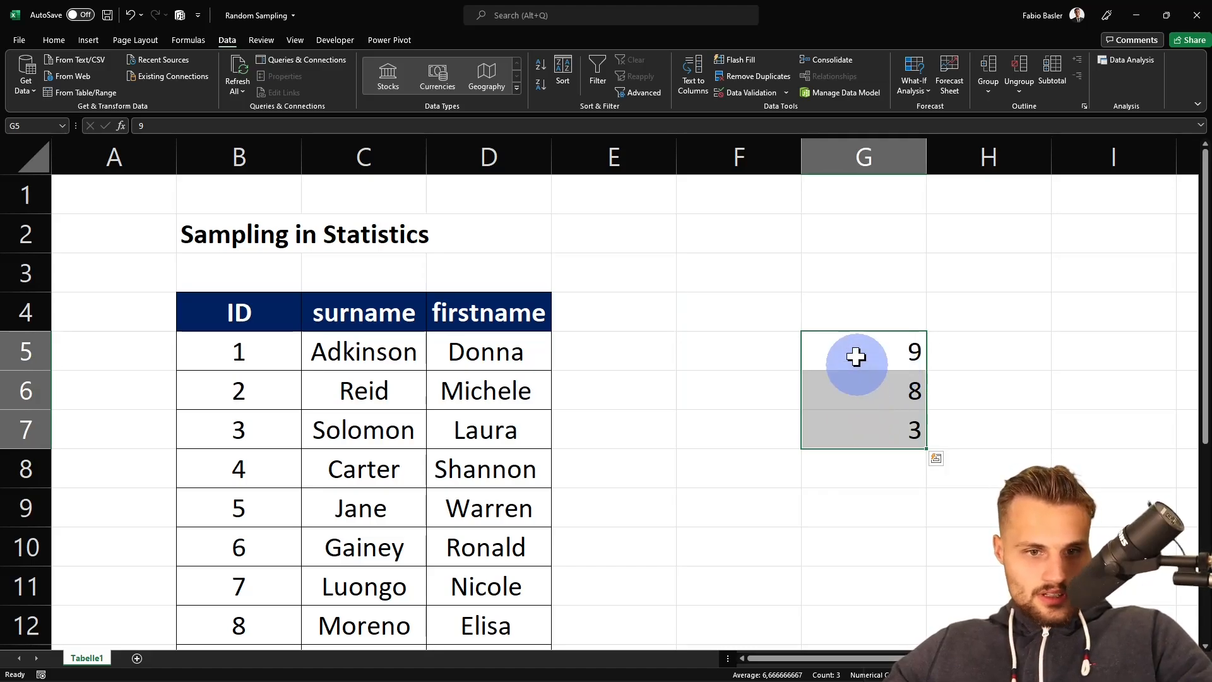
left_click(942, 352)
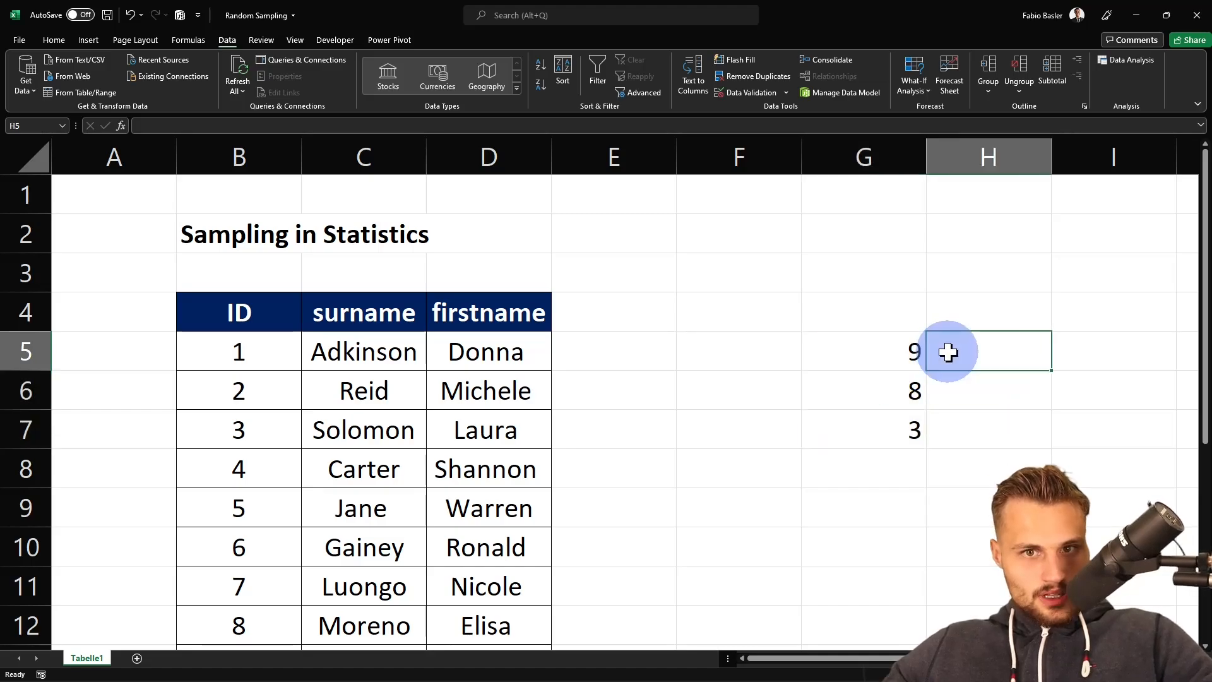
- Try to run Sampling again with the firstname range $D$4:$D$14 as input, then close the tool
left_click(1108, 61)
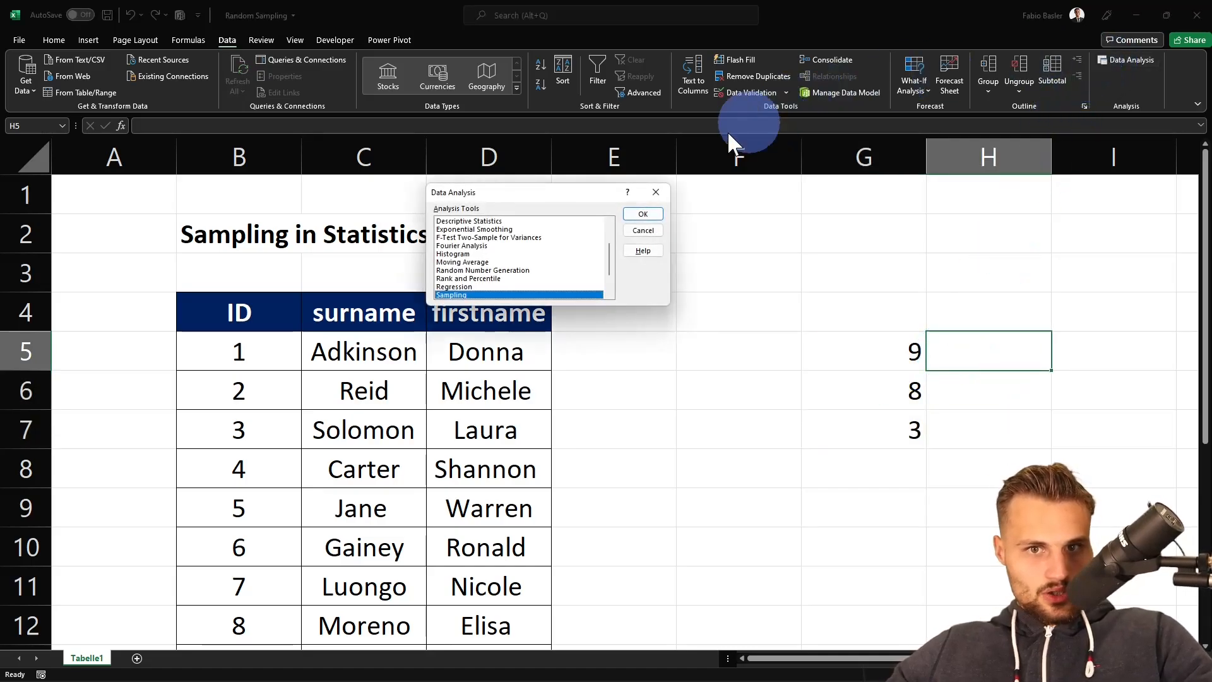
left_click(643, 214)
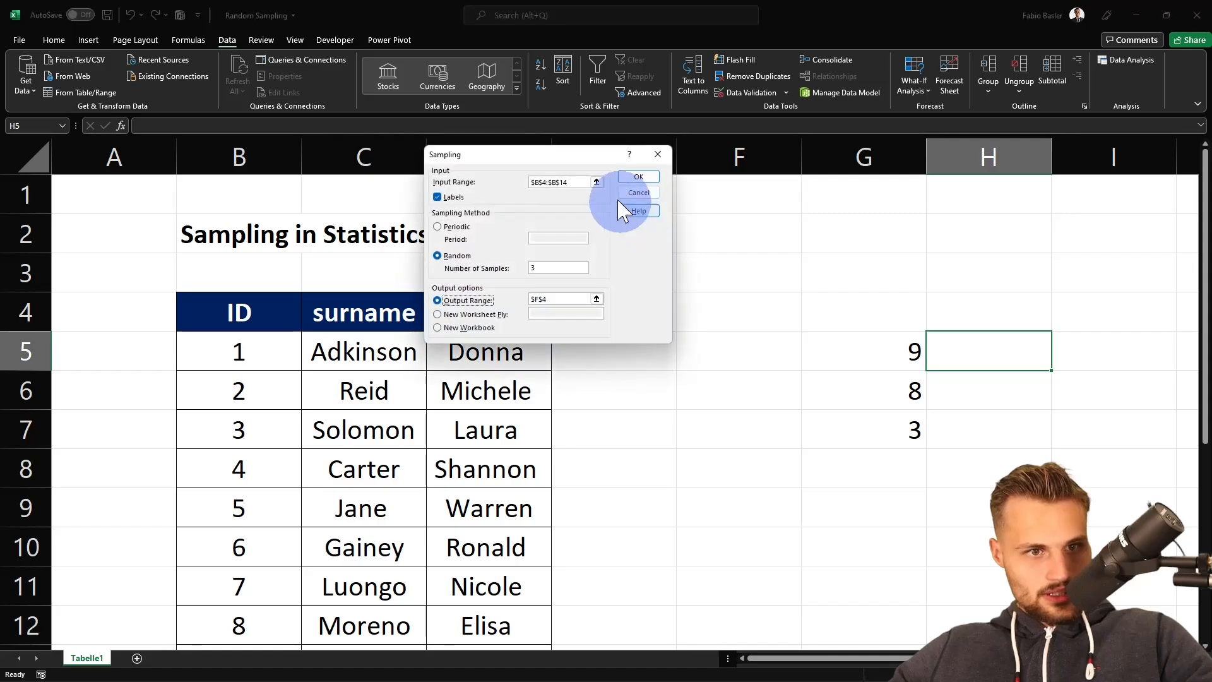
left_click(596, 182)
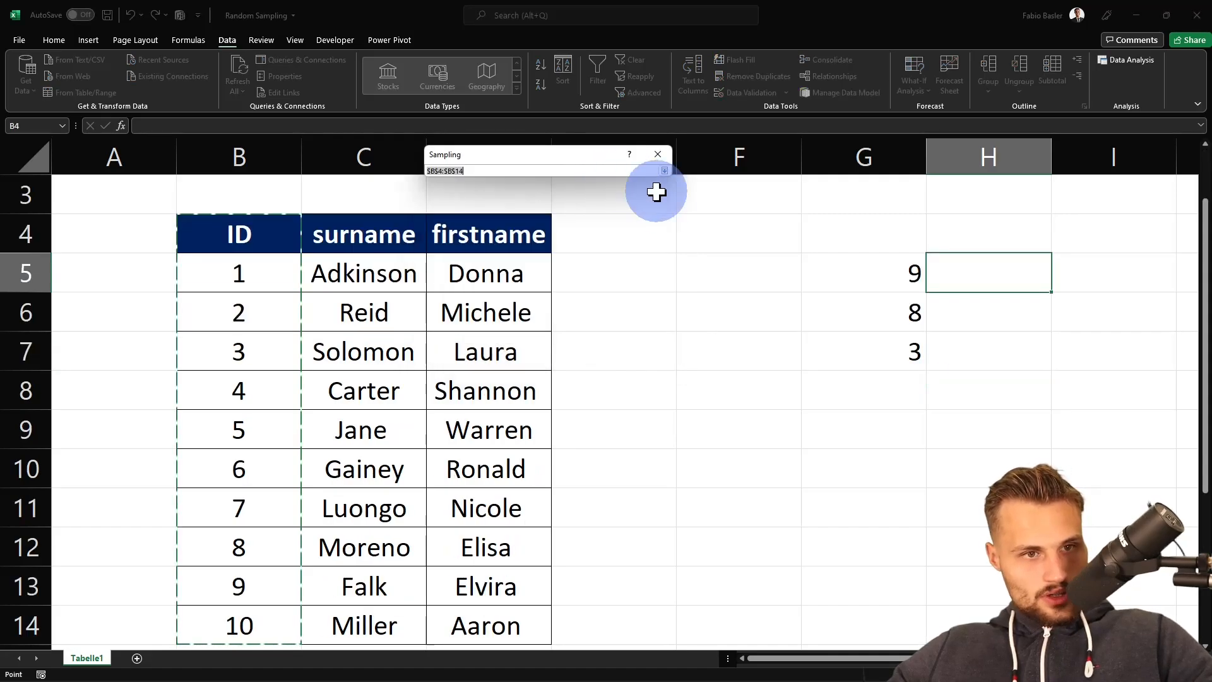
left_click_drag(501, 238, 506, 614)
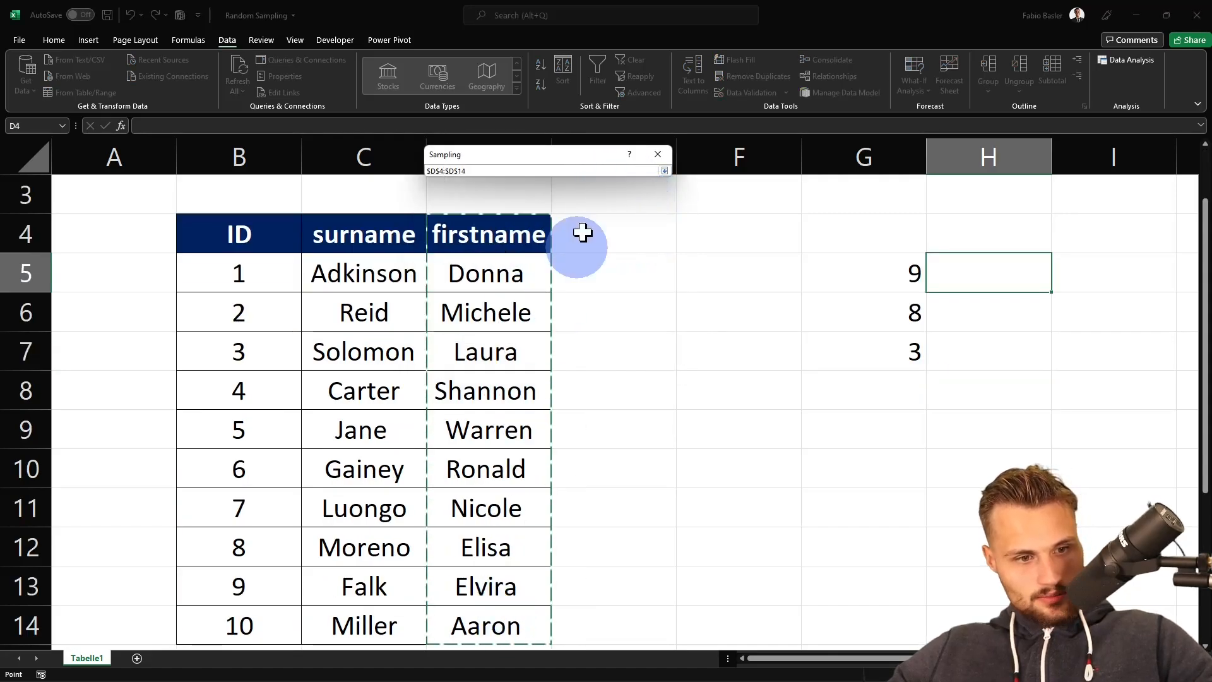
left_click(664, 170)
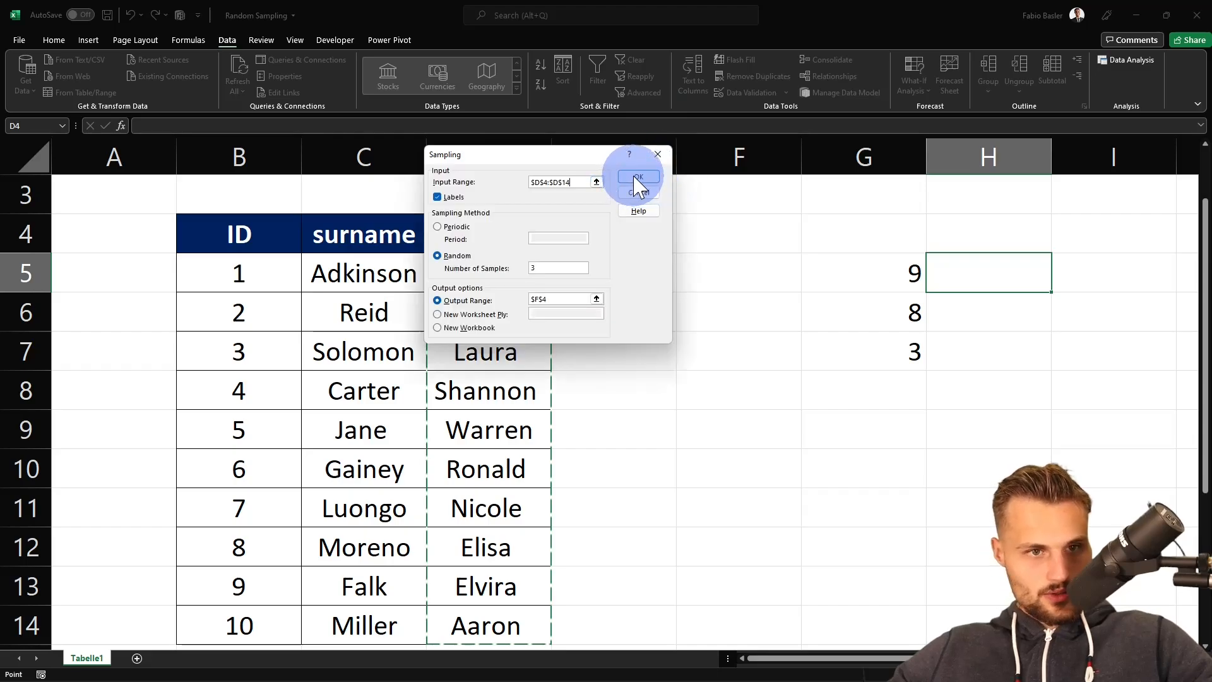
left_click(636, 178)
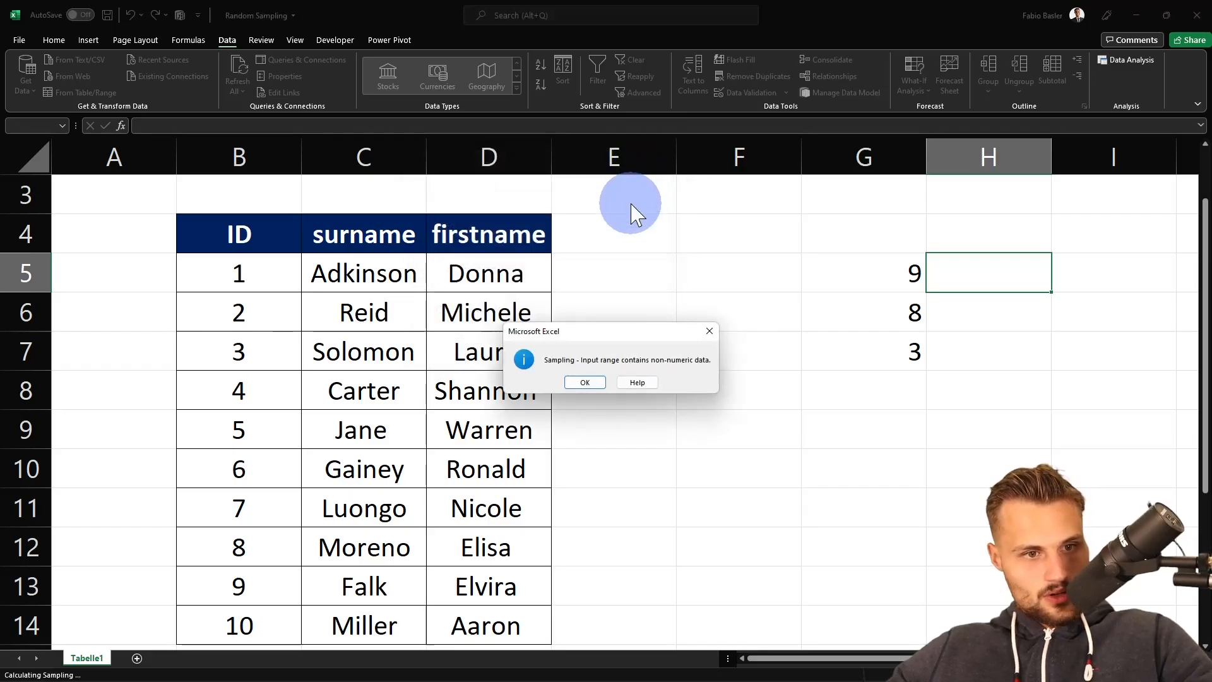
left_click_drag(610, 329, 608, 321)
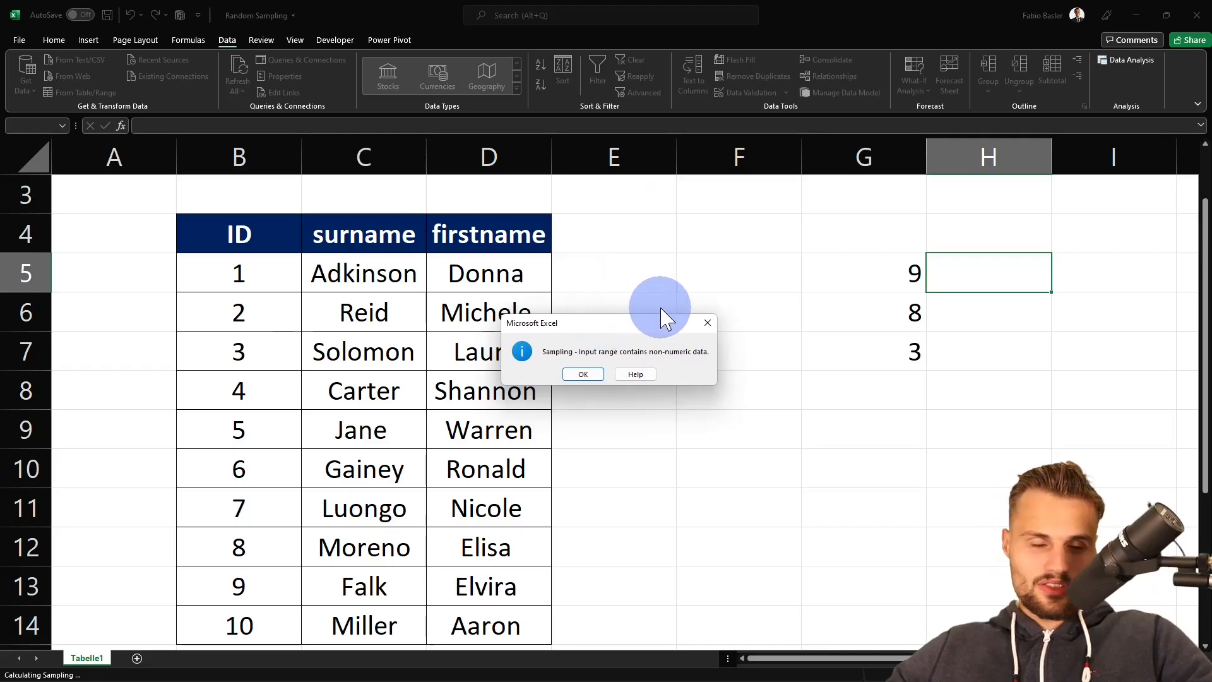
key("Return")
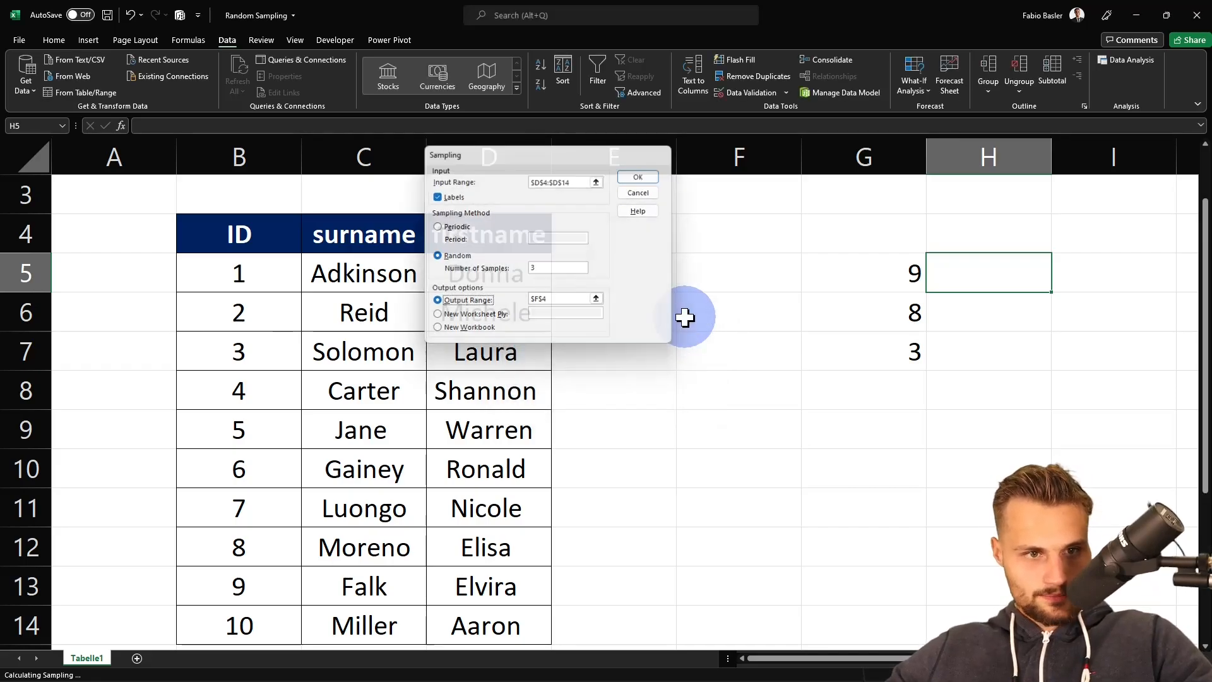
key("Escape")
key("Escape")
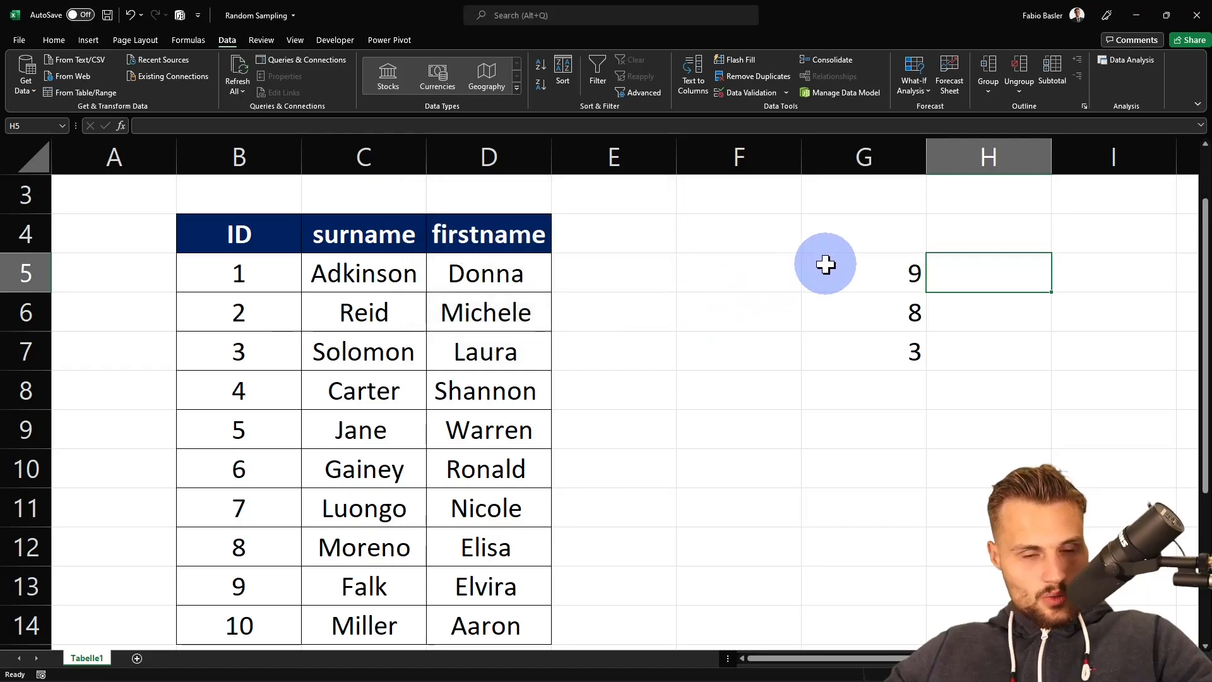
- Add the column header fullname in E4
left_click(848, 267)
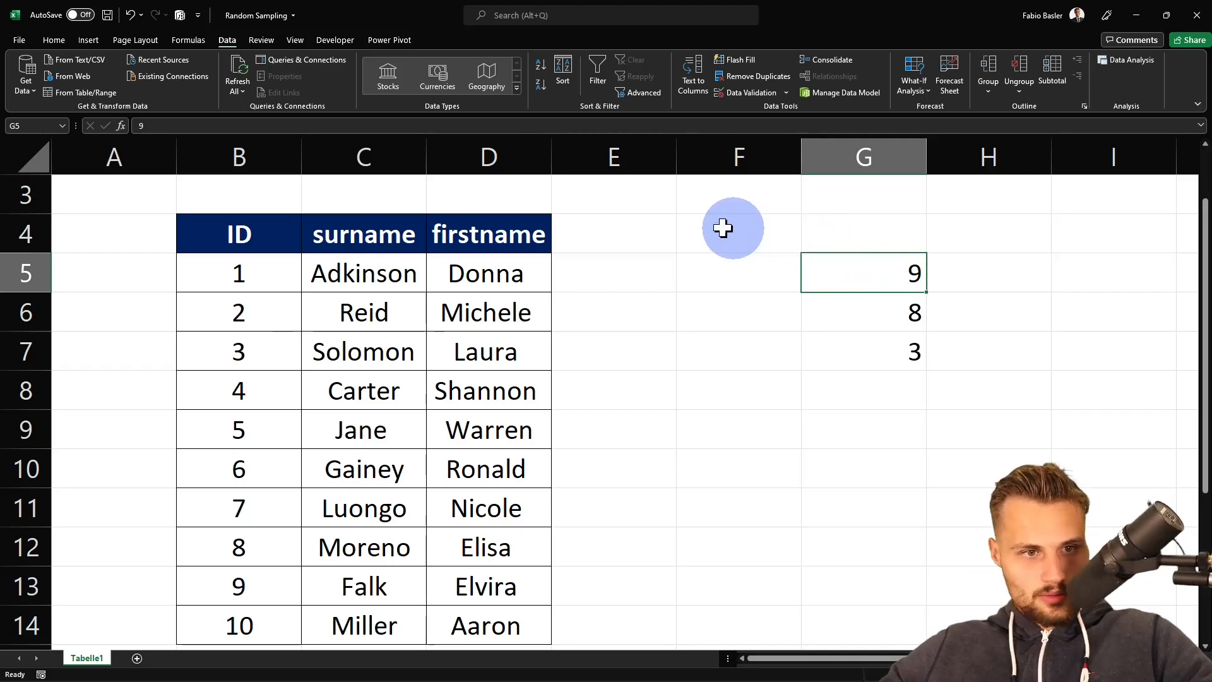
left_click(641, 235)
type("fullname")
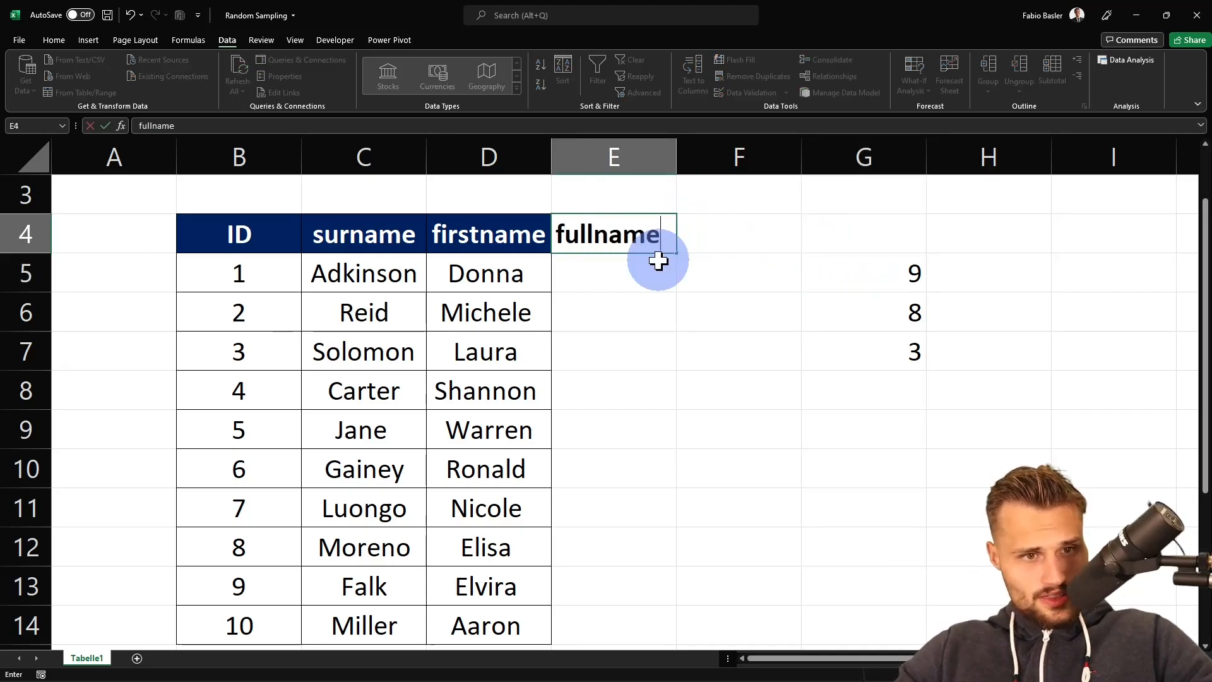
key("Return")
- Enter =D5&" "&C5 in E5 to join first name and surname, and fill it down to row 14
type("=")
key("Left")
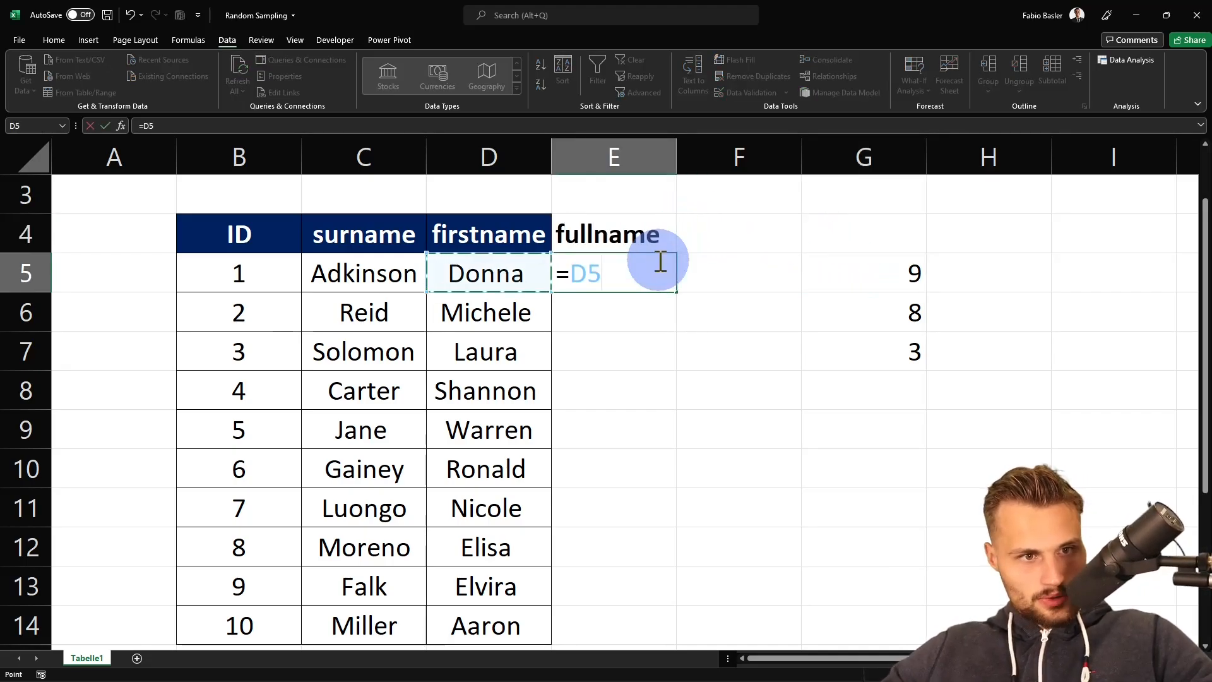
type("&")
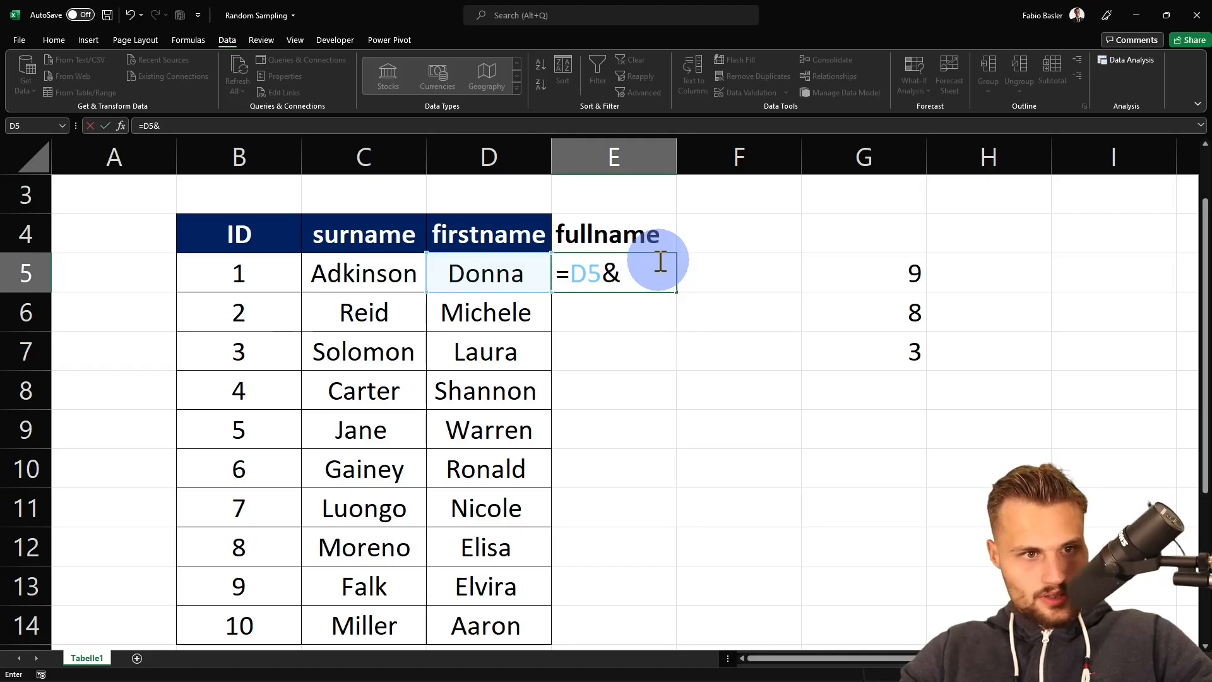
type("\" \"&")
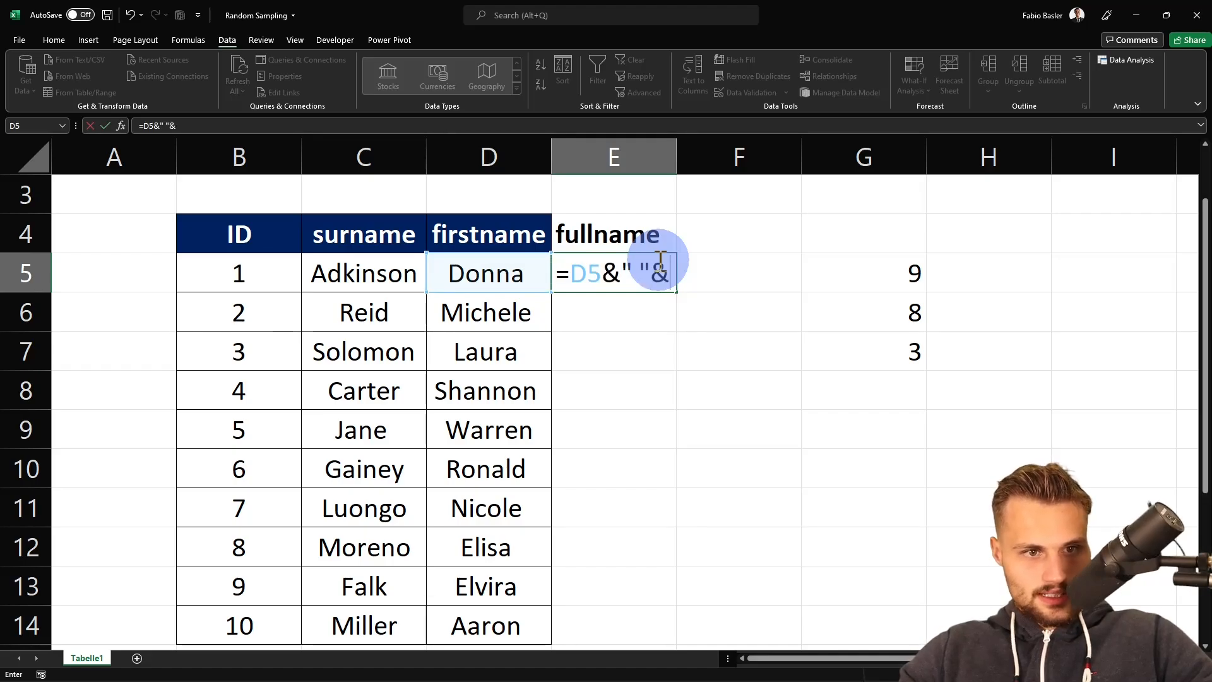
left_click_drag(600, 271, 654, 272)
left_click(673, 266)
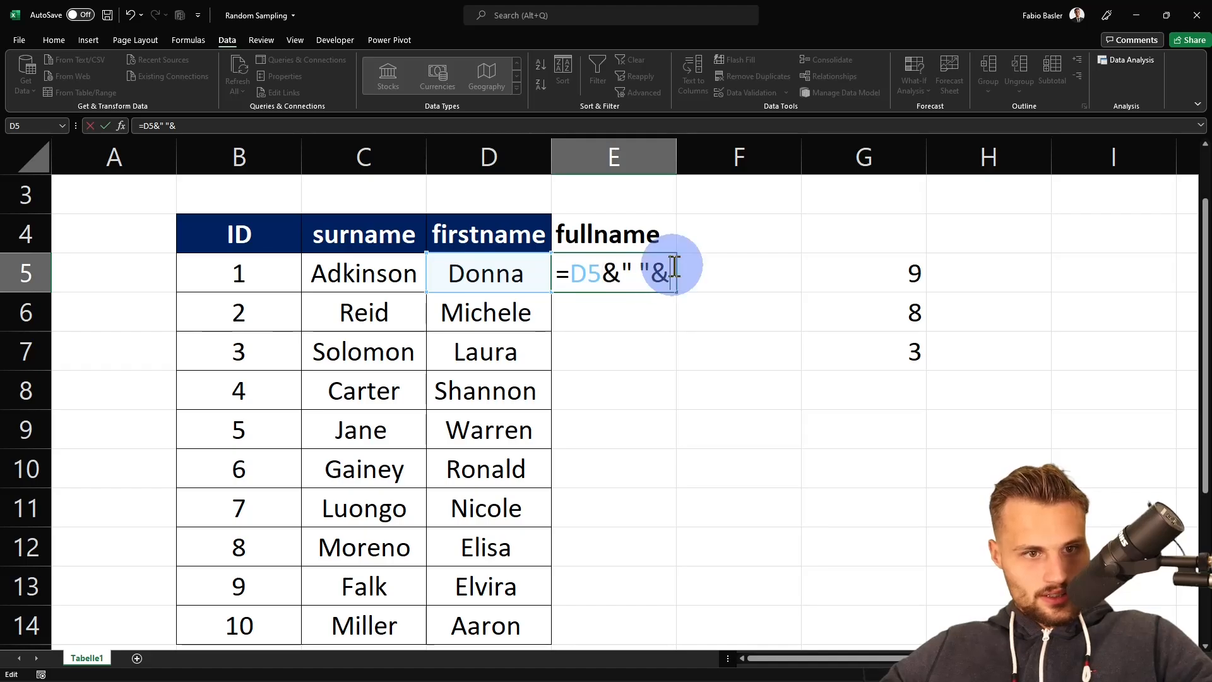
left_click(392, 271)
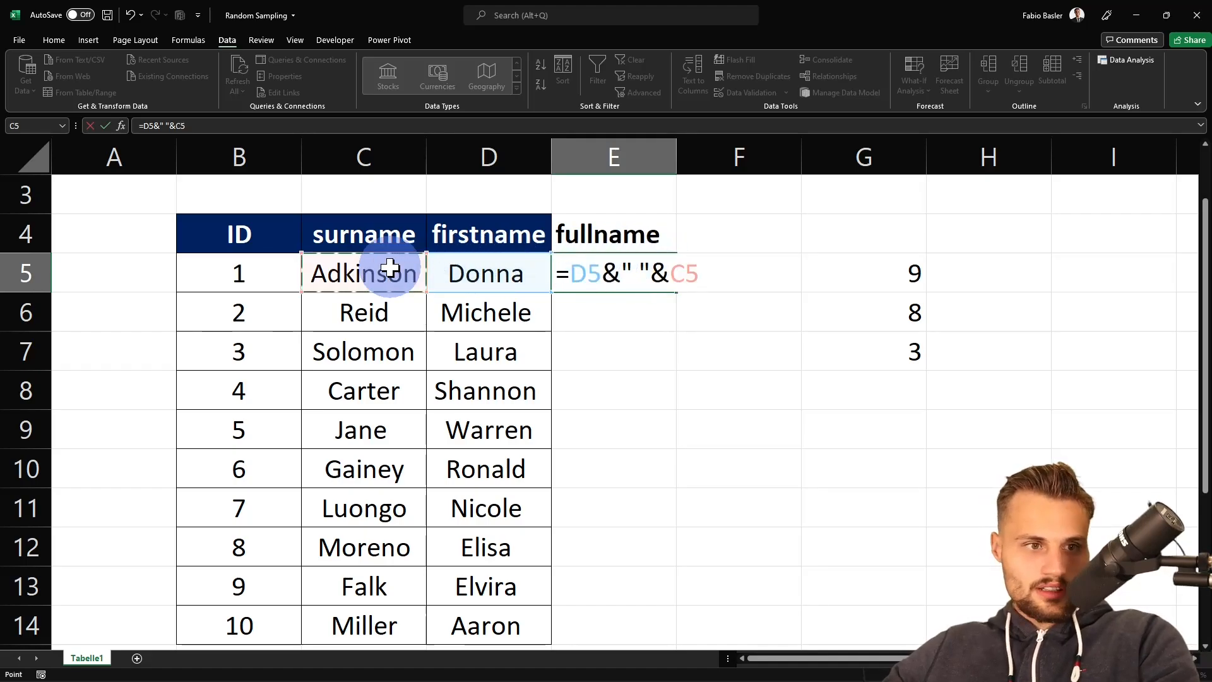
key("Return")
left_click(626, 284)
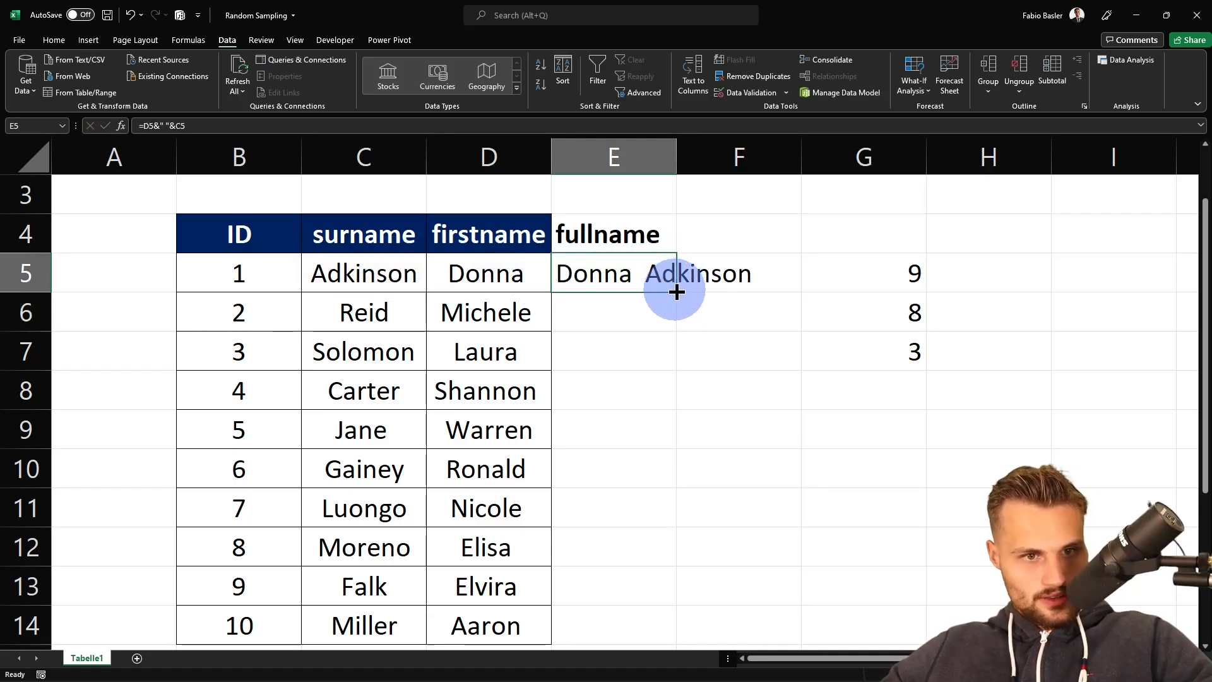
double_click(676, 291)
left_click(759, 290)
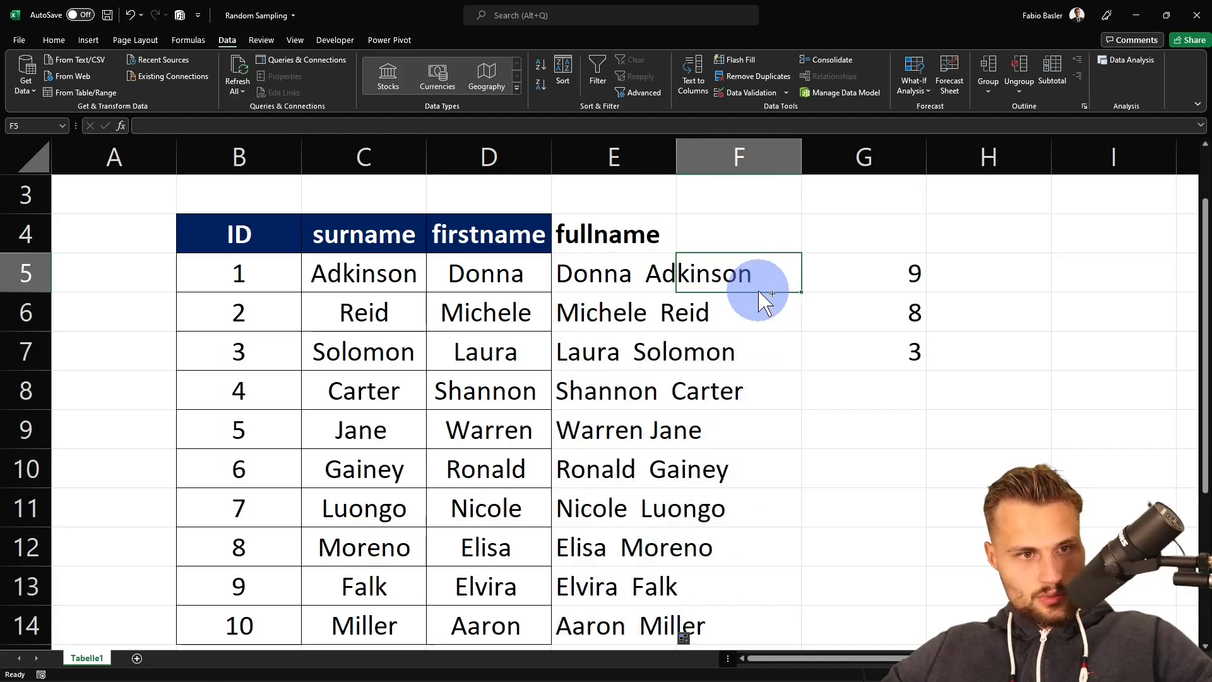
- Apply column D's formatting to column E with Format Painter, then undo it
key("ctrl+F1")
left_click(60, 40)
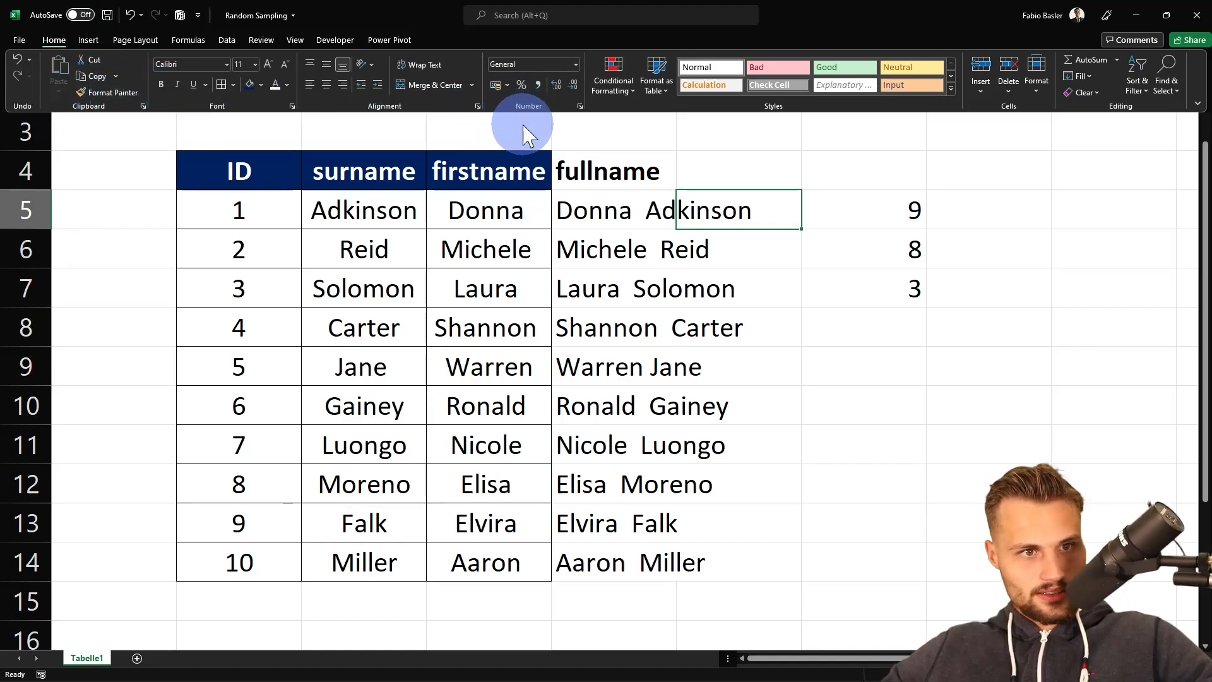
key("ctrl+F1")
left_click(503, 147)
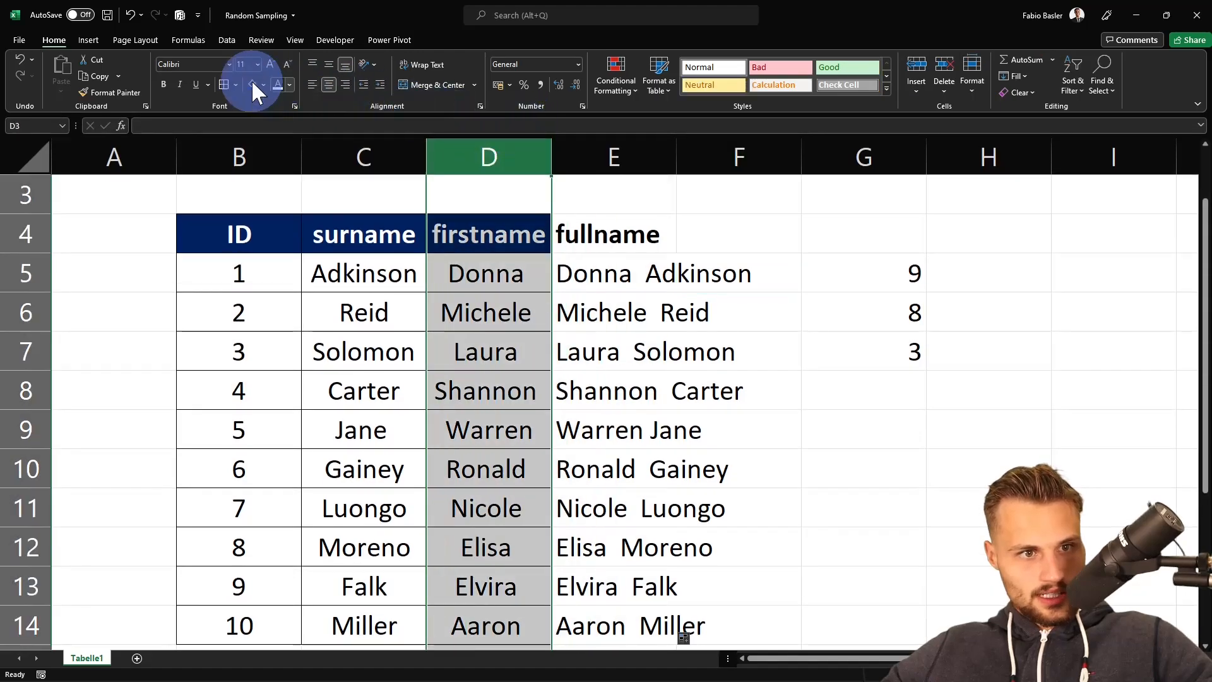
left_click(120, 91)
left_click(613, 149)
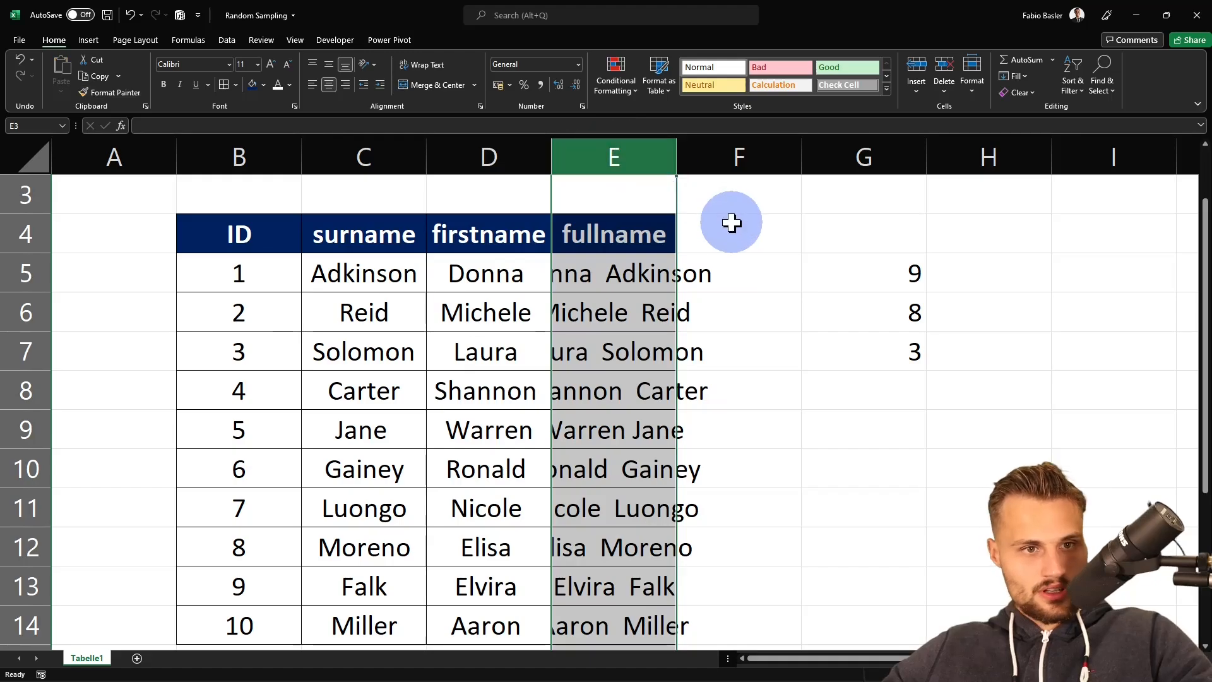
key("ctrl+z")
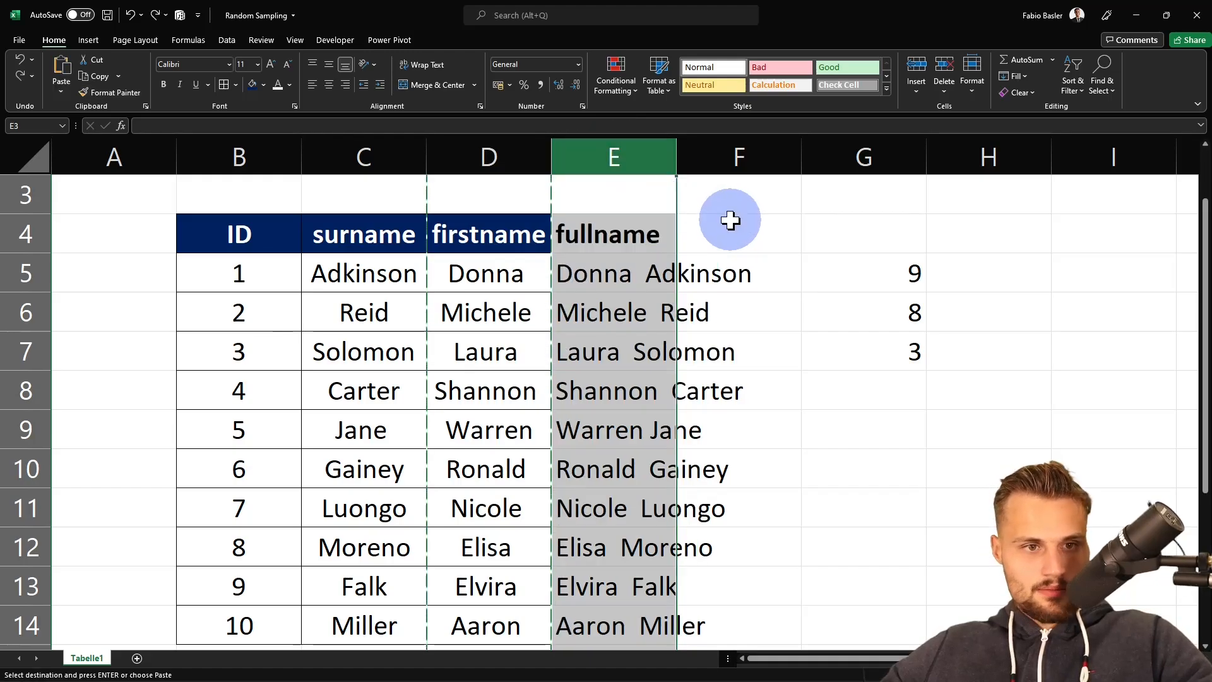
- Copy only the formatting of the firstname cells D4:D14 onto the fullname cells E4:E14
key("ctrl+F1")
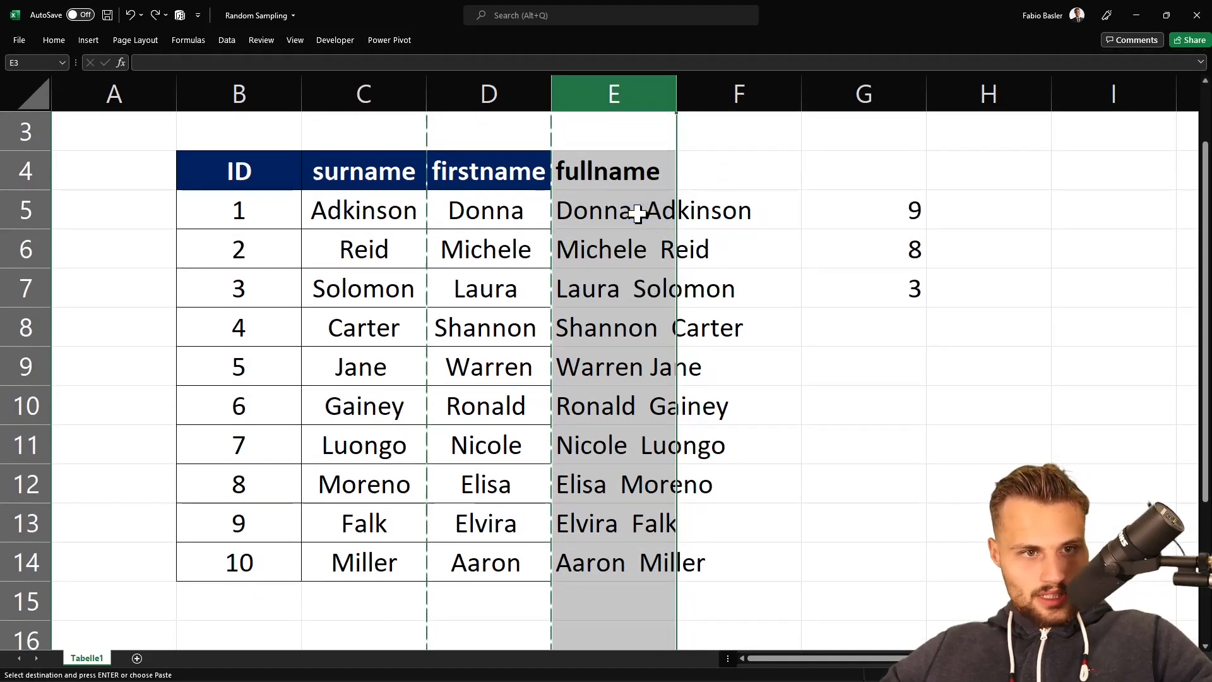
left_click_drag(499, 174, 514, 555)
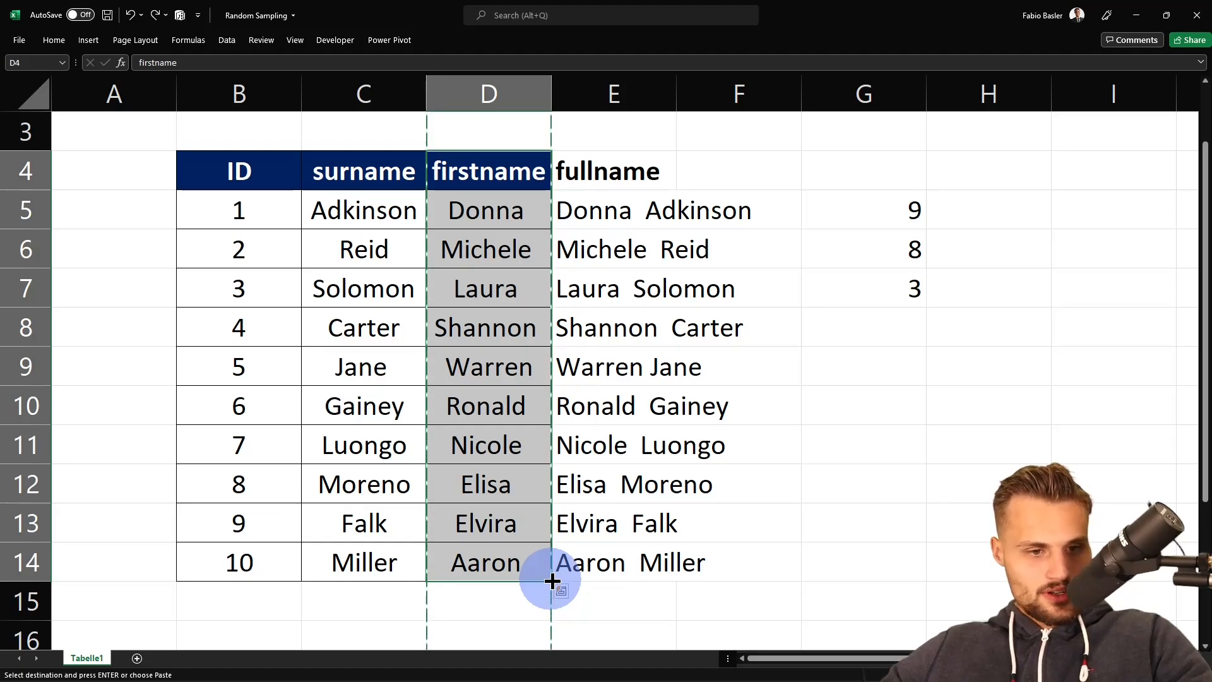
left_click_drag(553, 581, 659, 580)
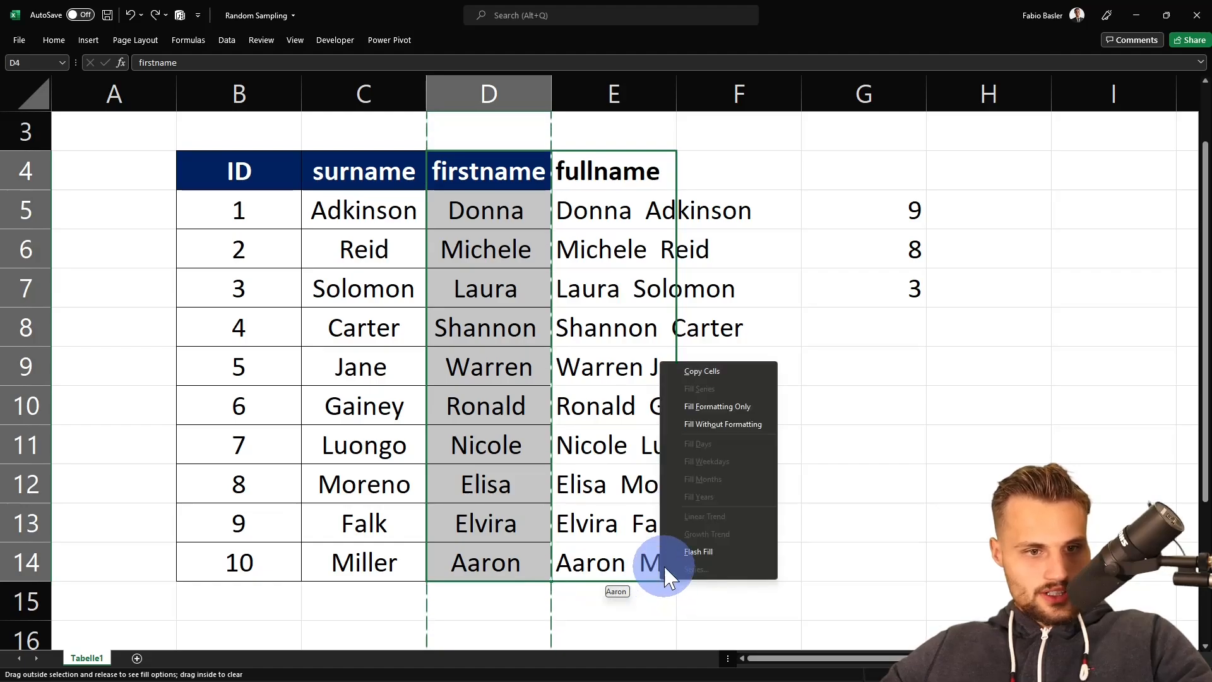
left_click(723, 407)
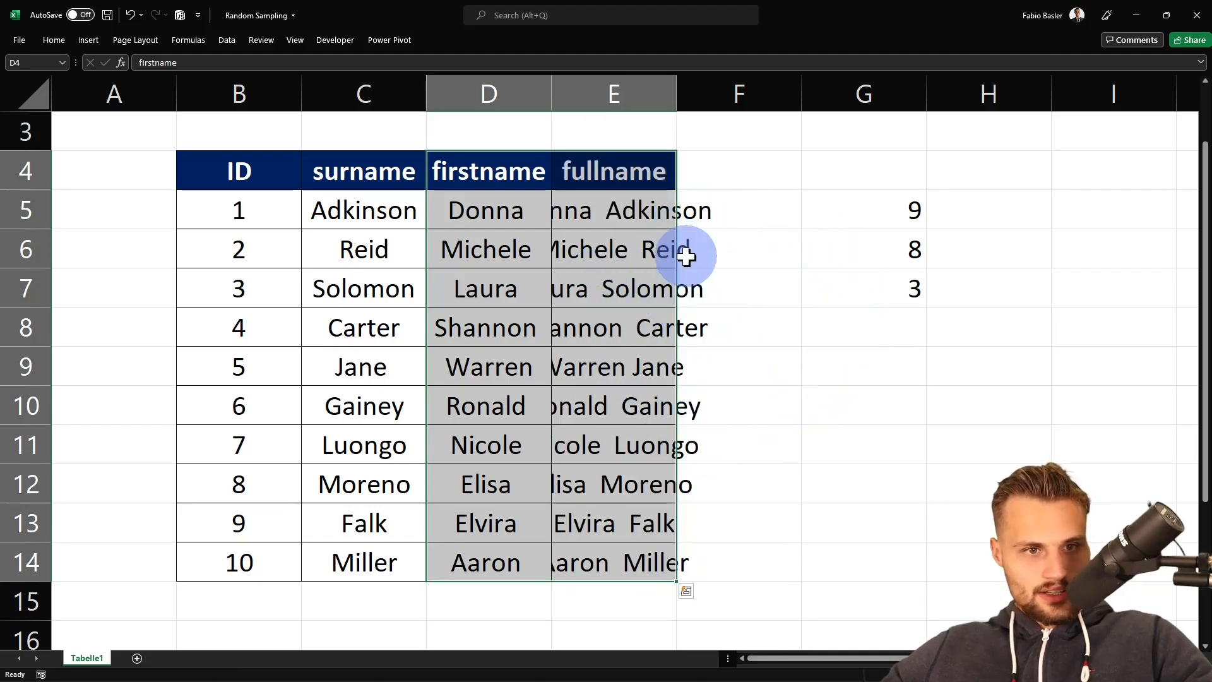
- Autofit the width of the fullname column E to its contents
left_click(646, 207)
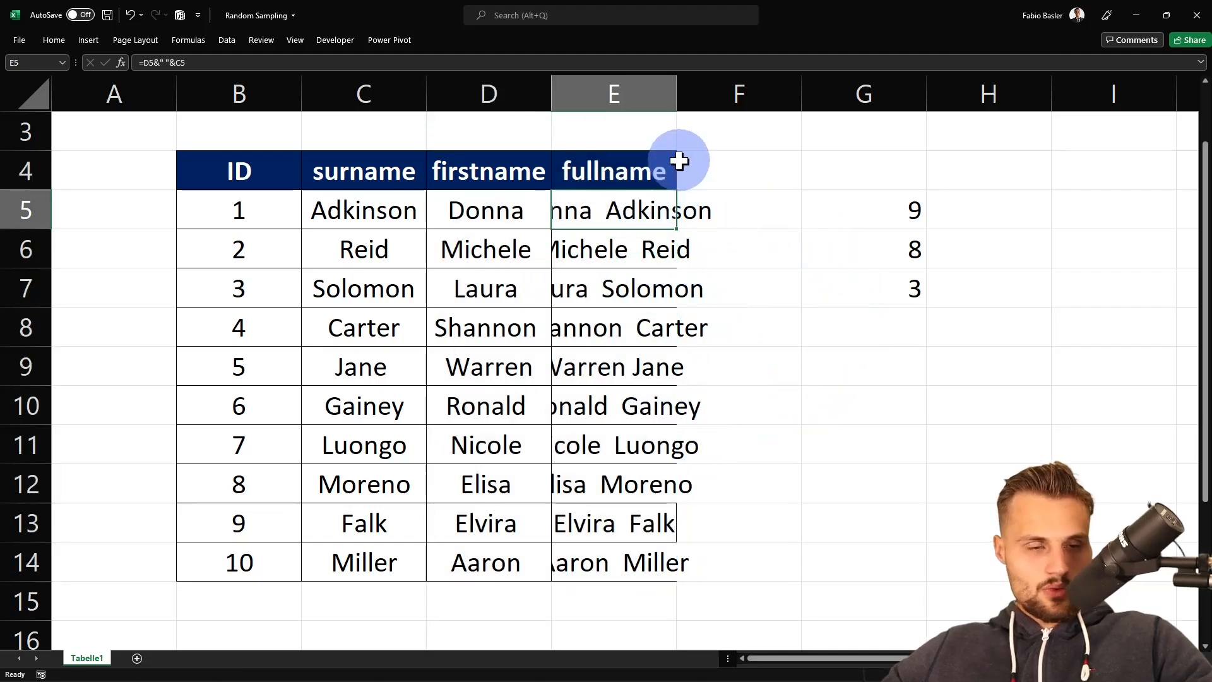
double_click(675, 95)
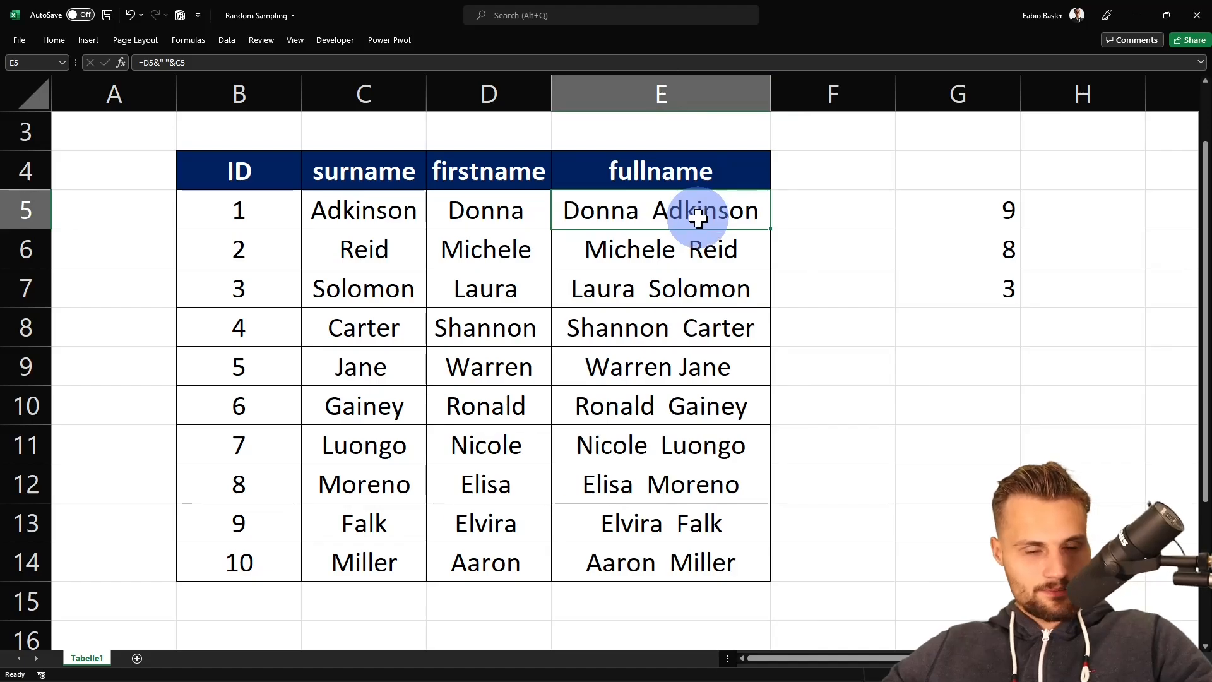
- Enter =VLOOKUP(G5;B4:E14;4;FALSE) in H5 to return the full name for the first sampled ID
scroll(979, 275, "right", 1)
left_click(938, 220)
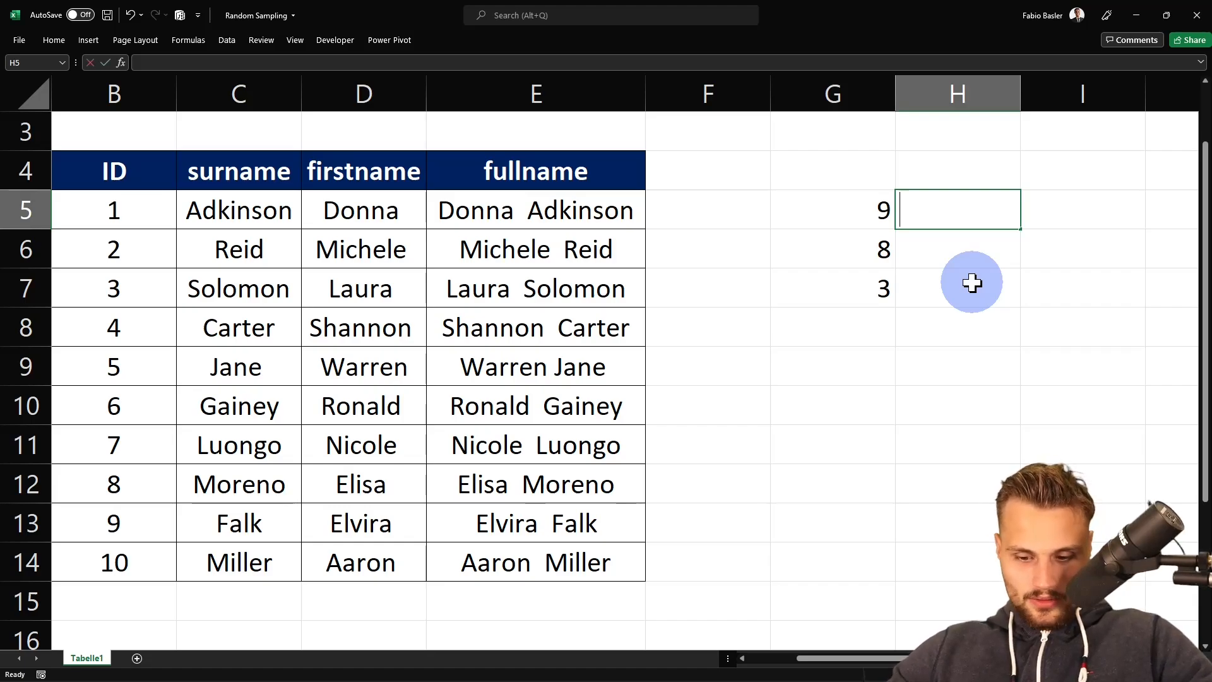
type("=vl")
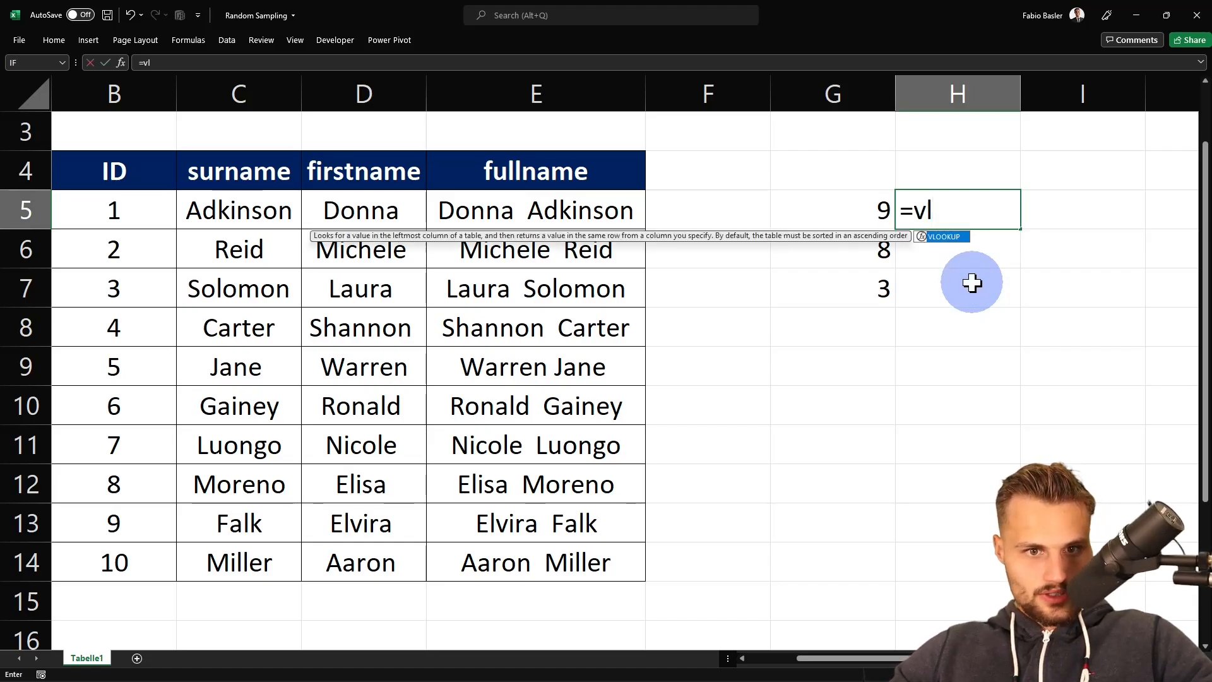
key("Tab")
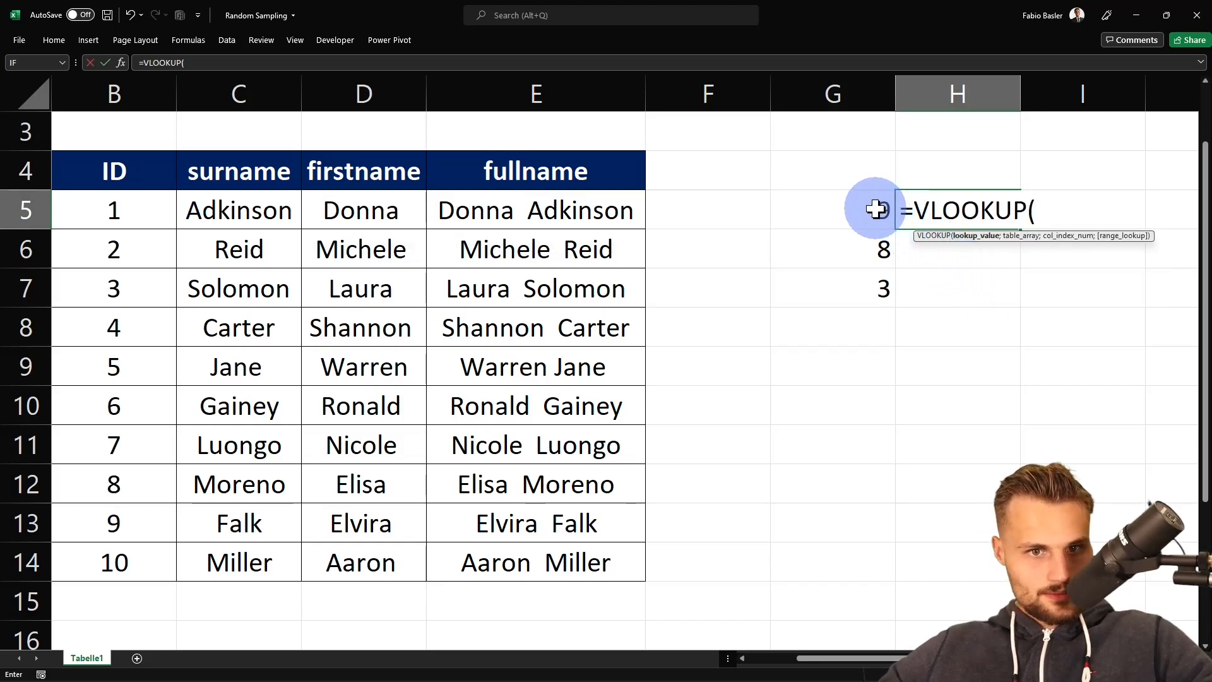
left_click(880, 210)
type(";")
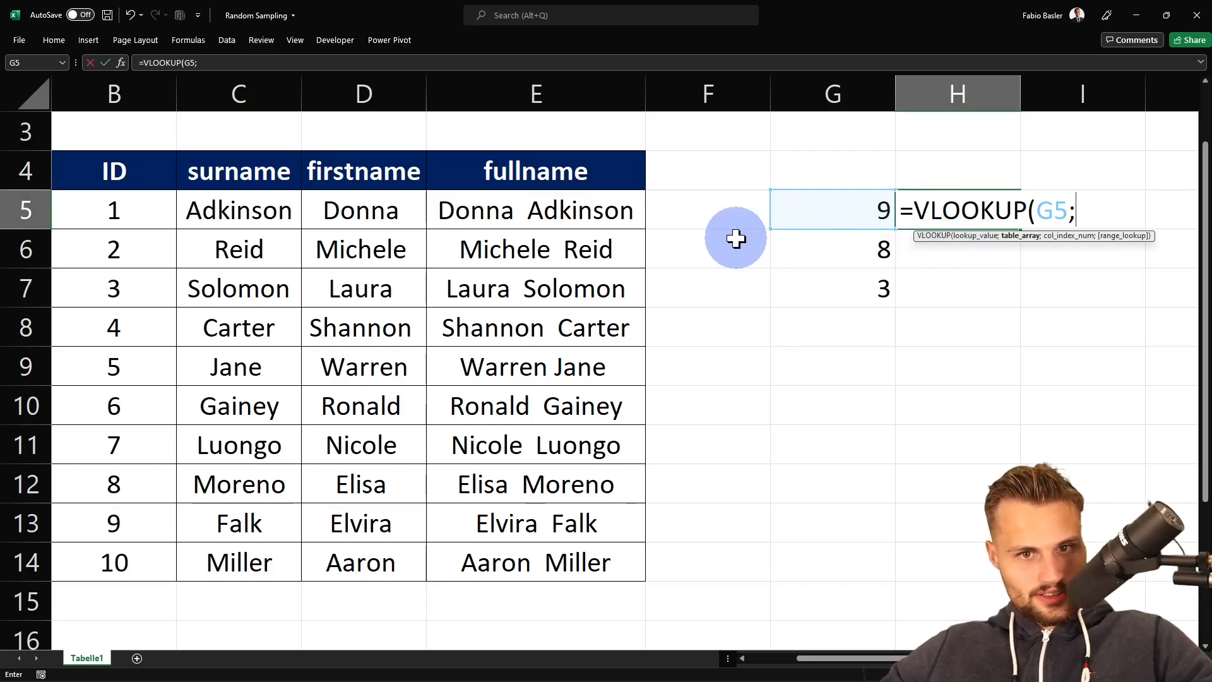
left_click_drag(120, 170, 576, 563)
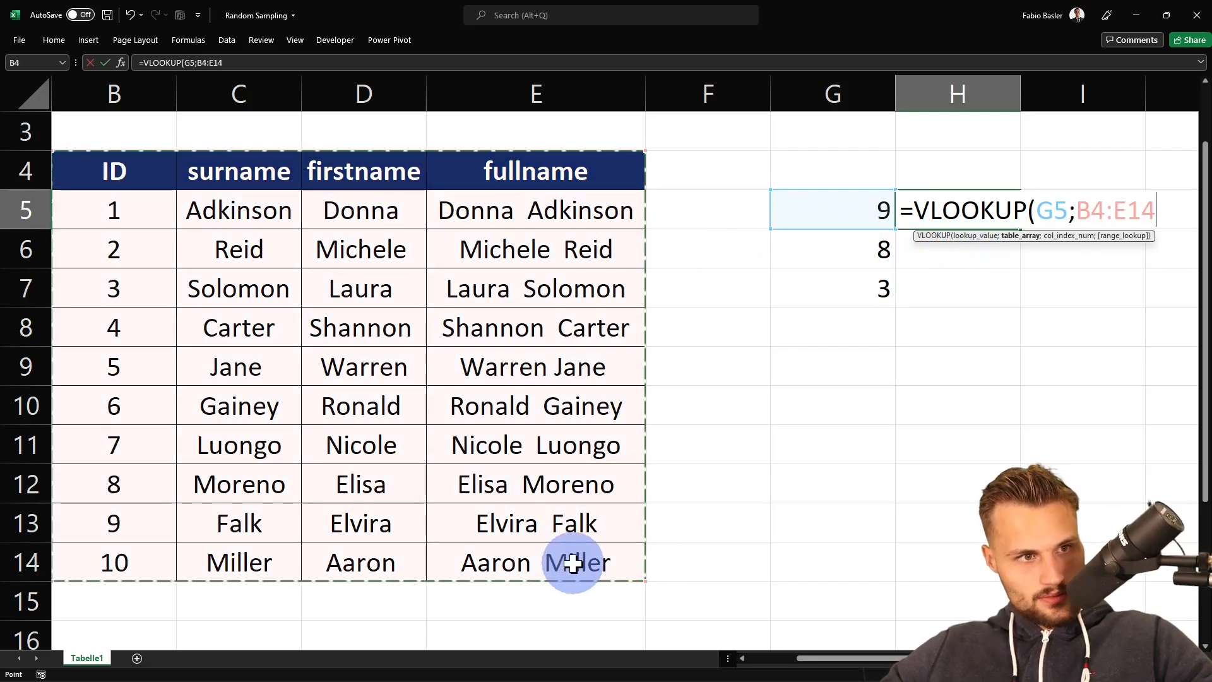
type(";")
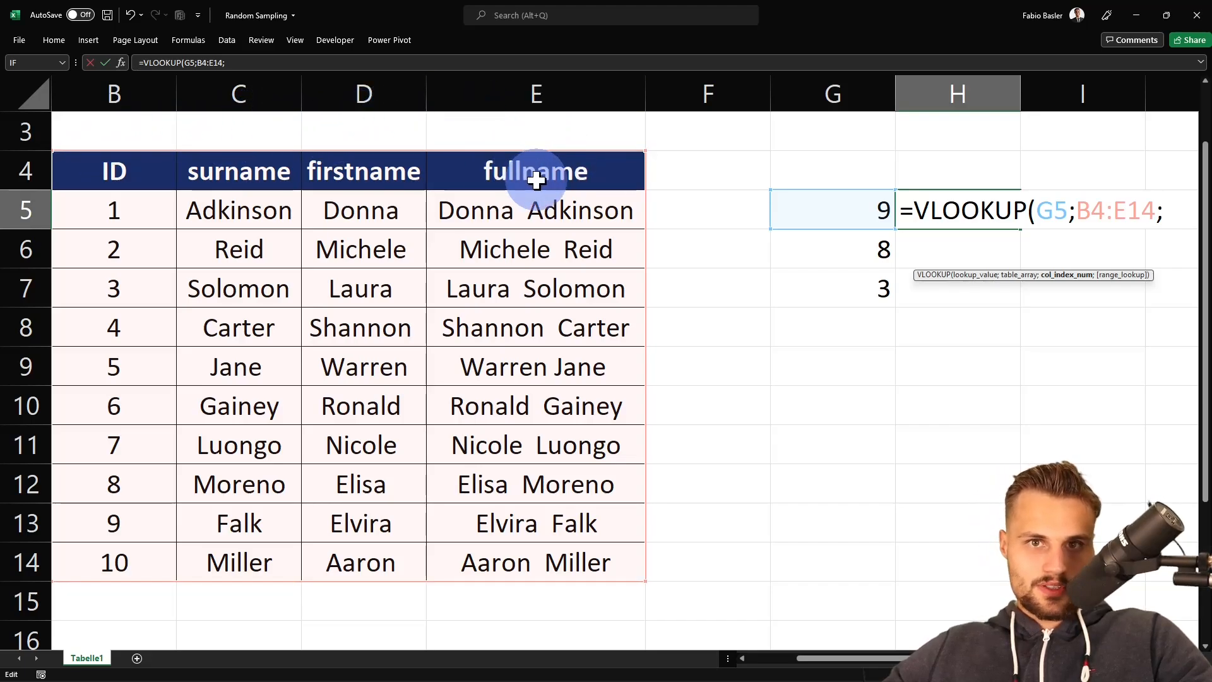
type("4")
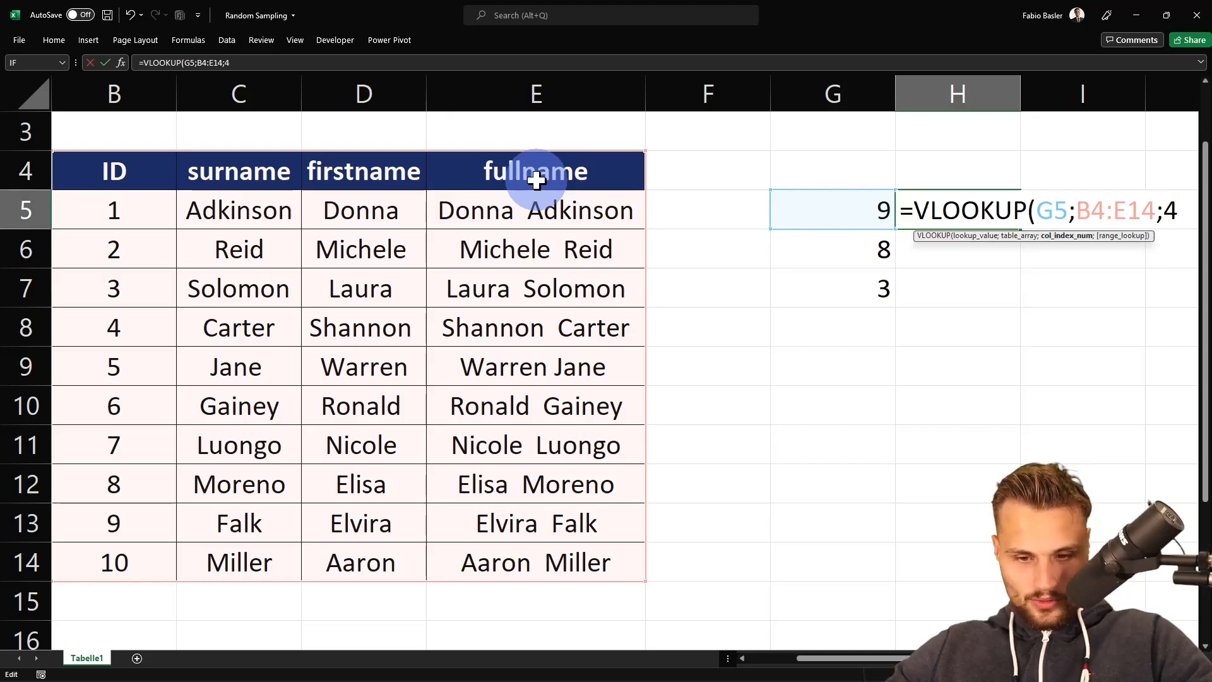
type(";")
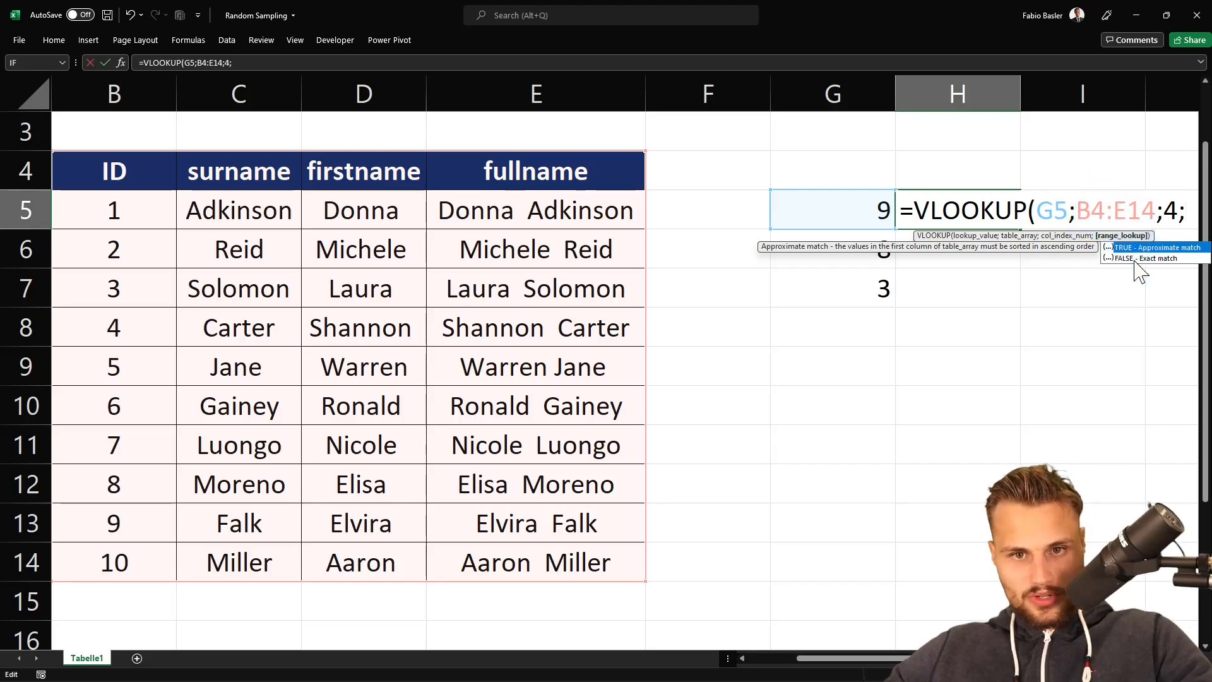
key("Down")
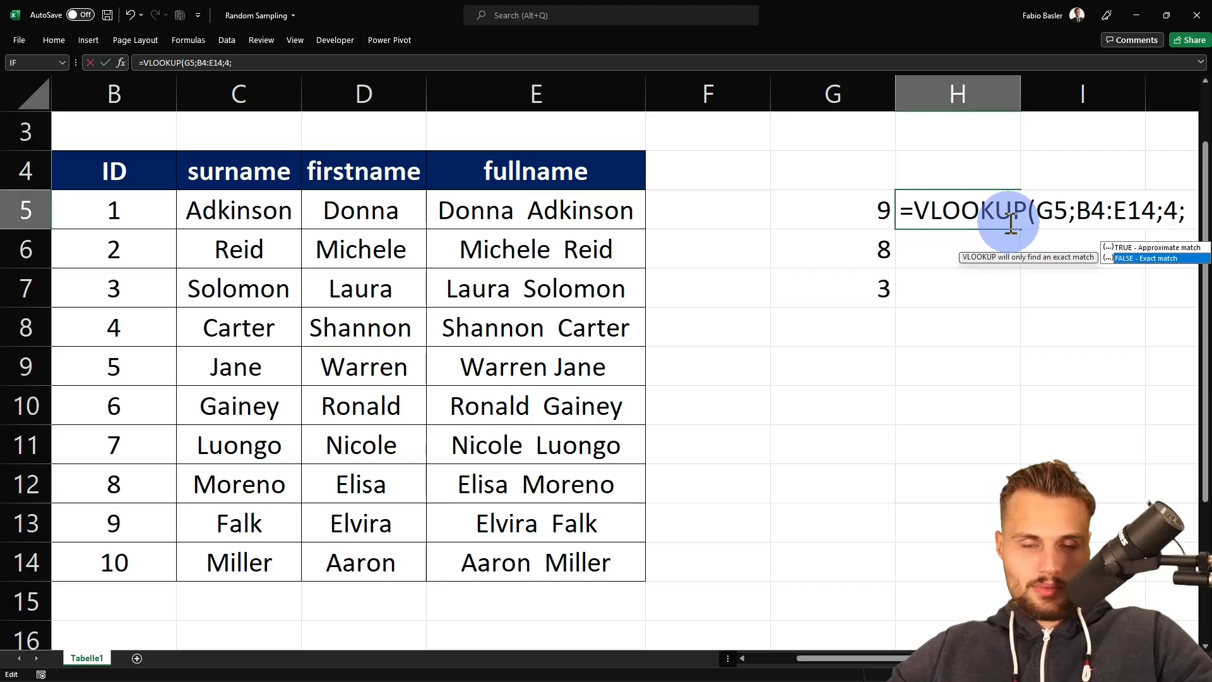
key("Tab")
type(")")
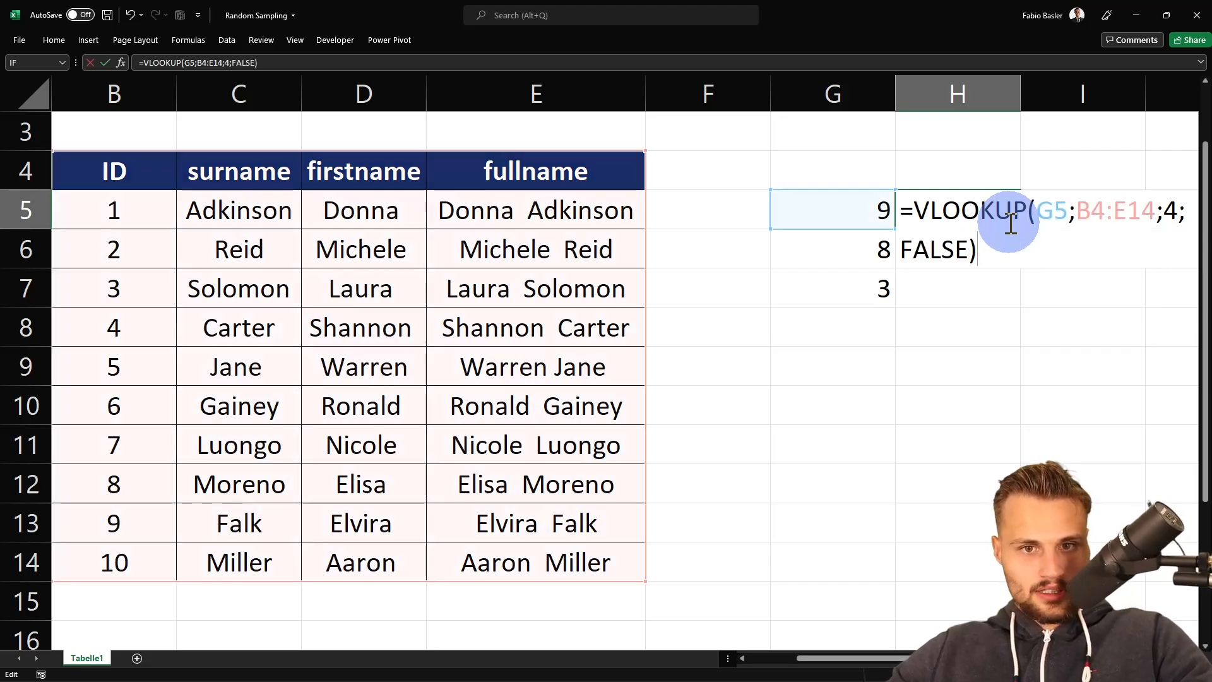
key("Return")
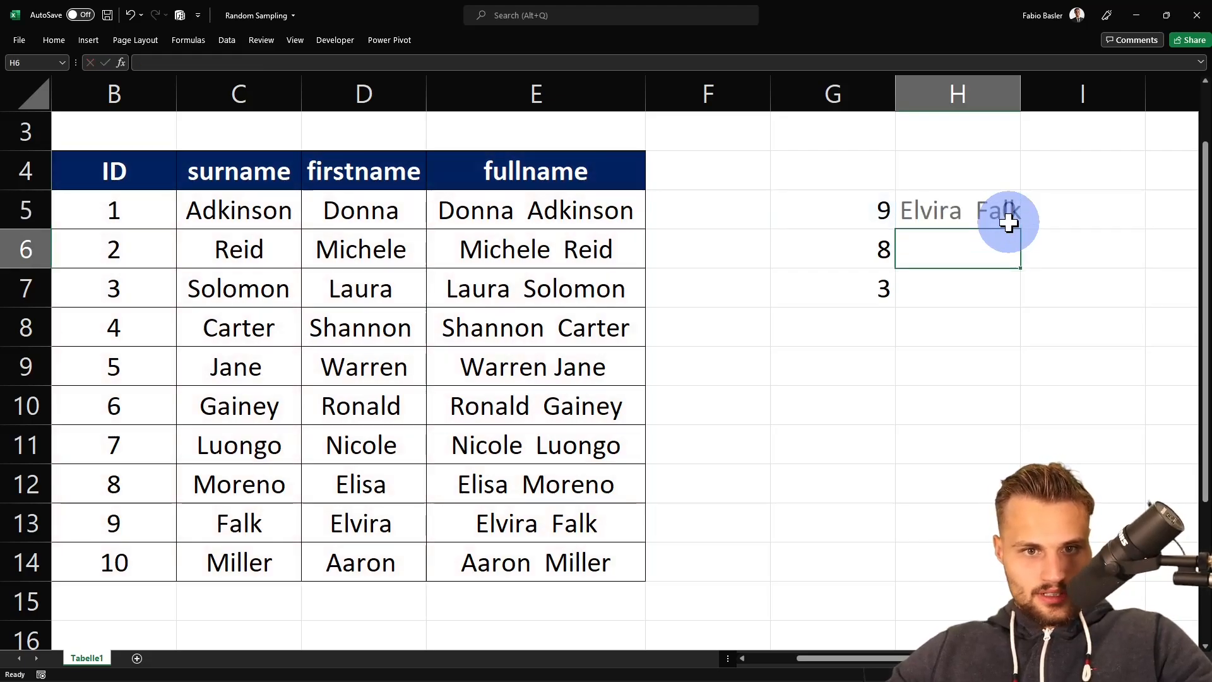
- Make the H5 lookup table reference absolute as $B$4:$E$14
left_click(1007, 222)
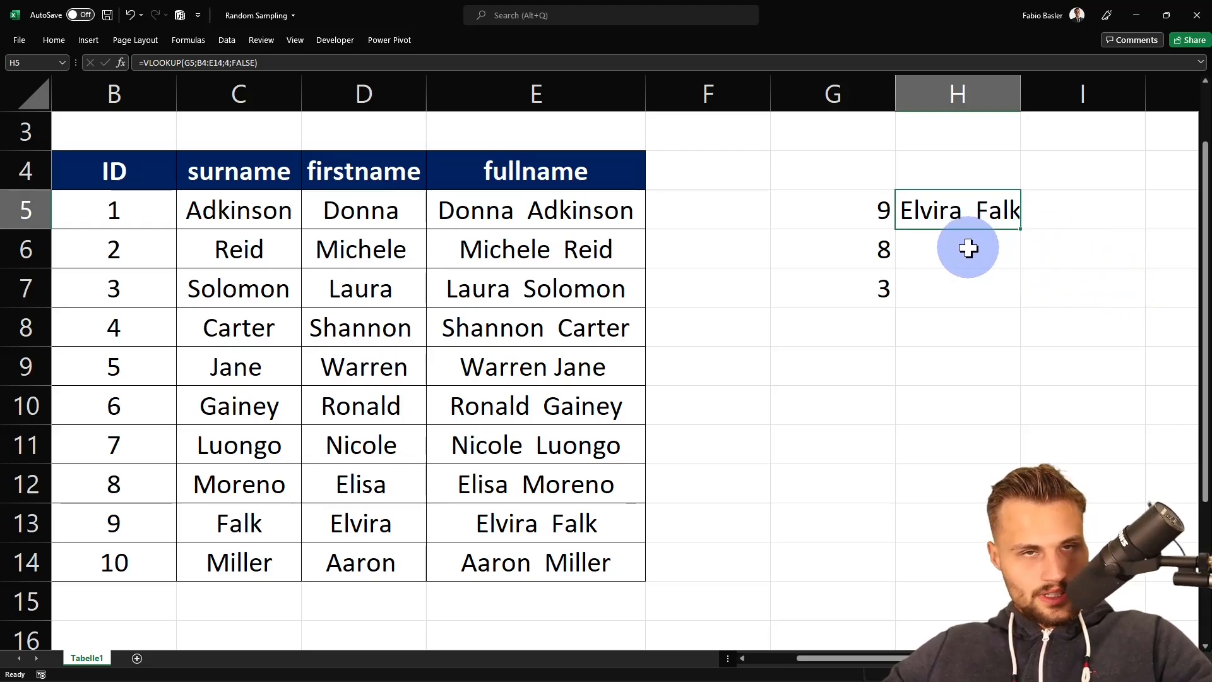
key("F2")
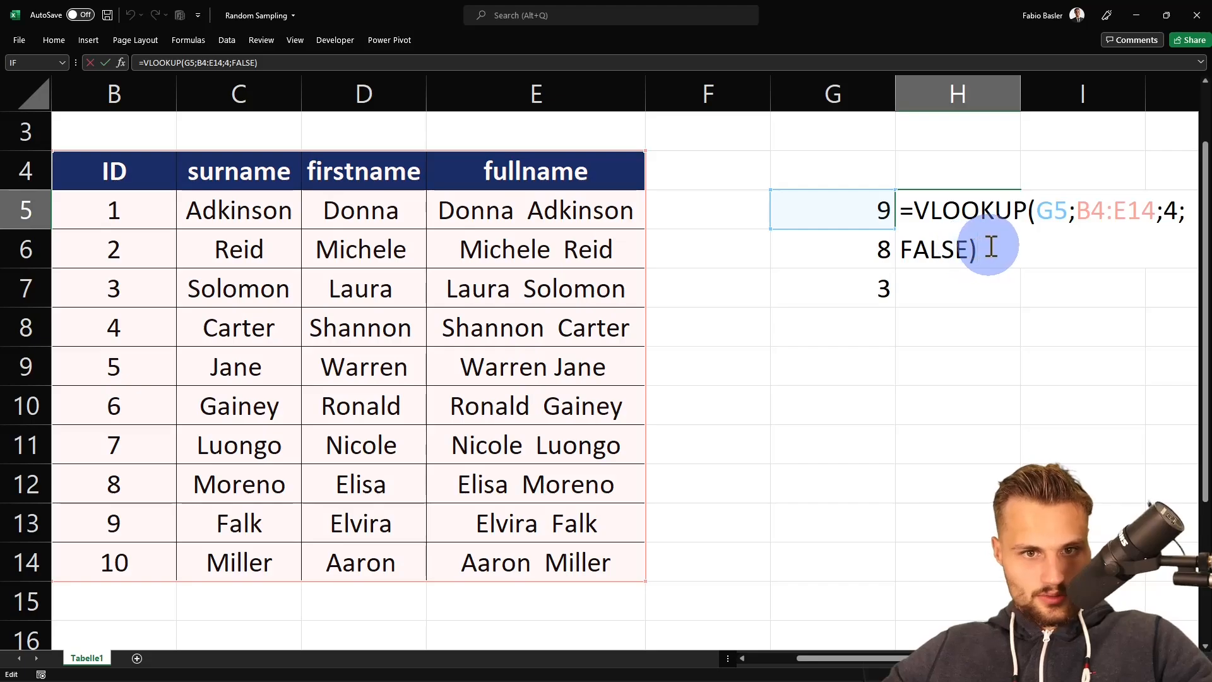
left_click(1090, 214)
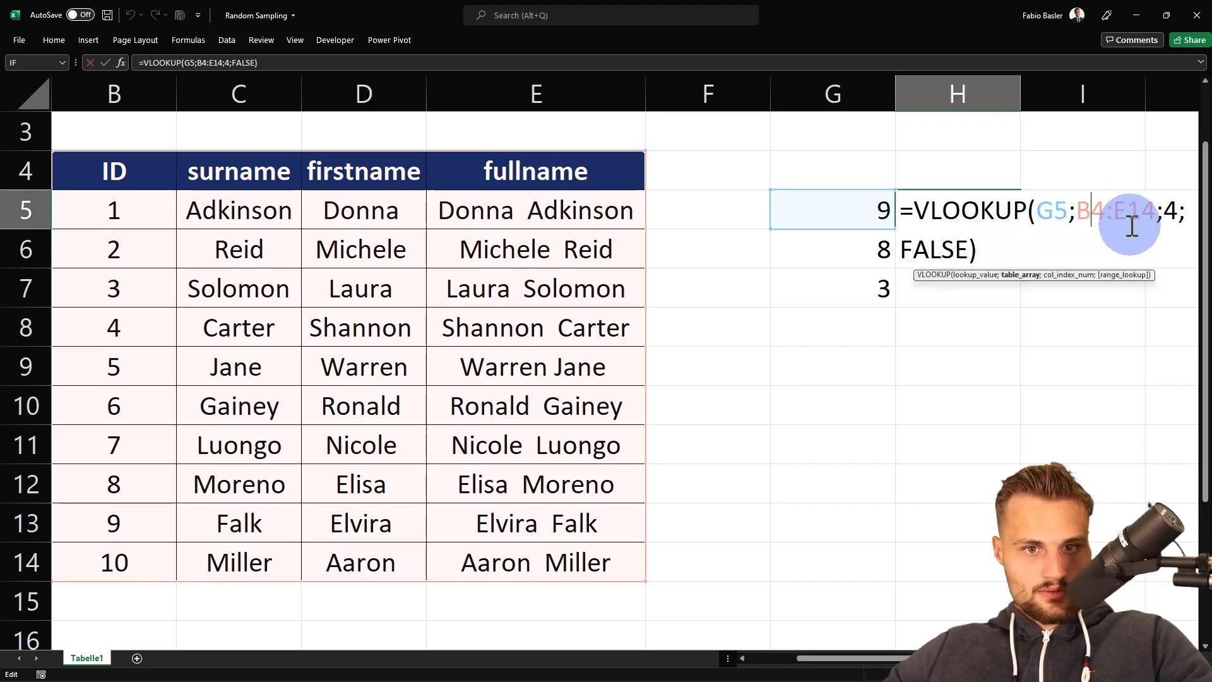
key("F4")
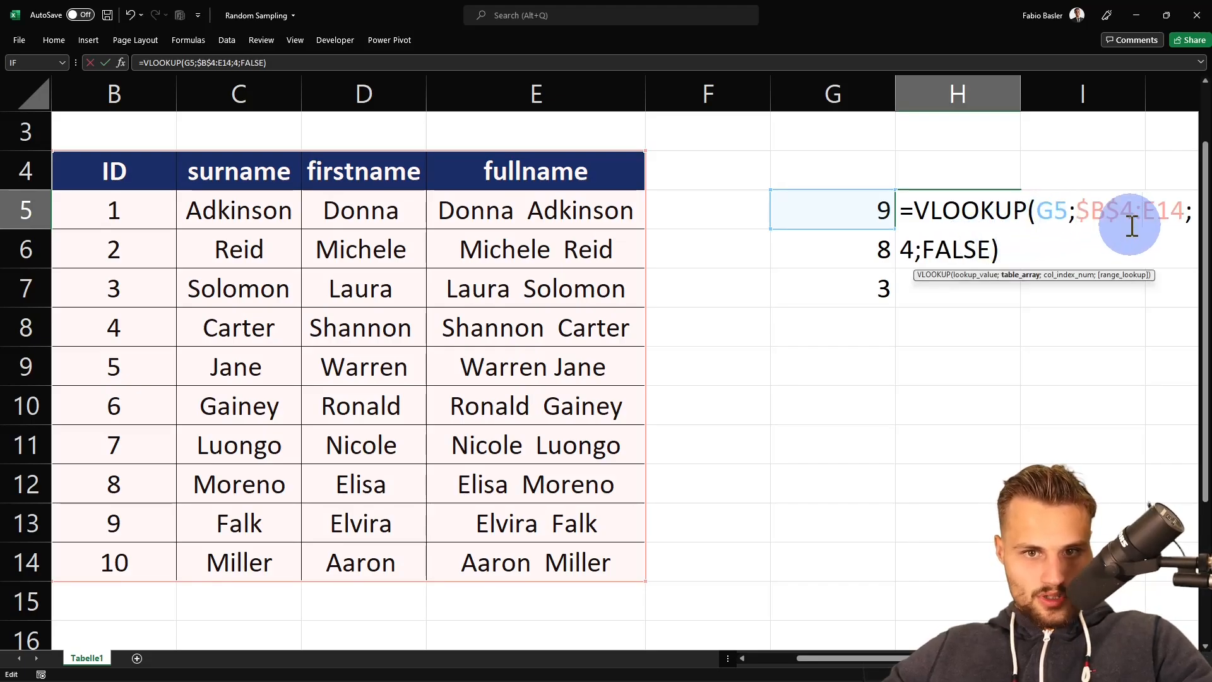
key("F4")
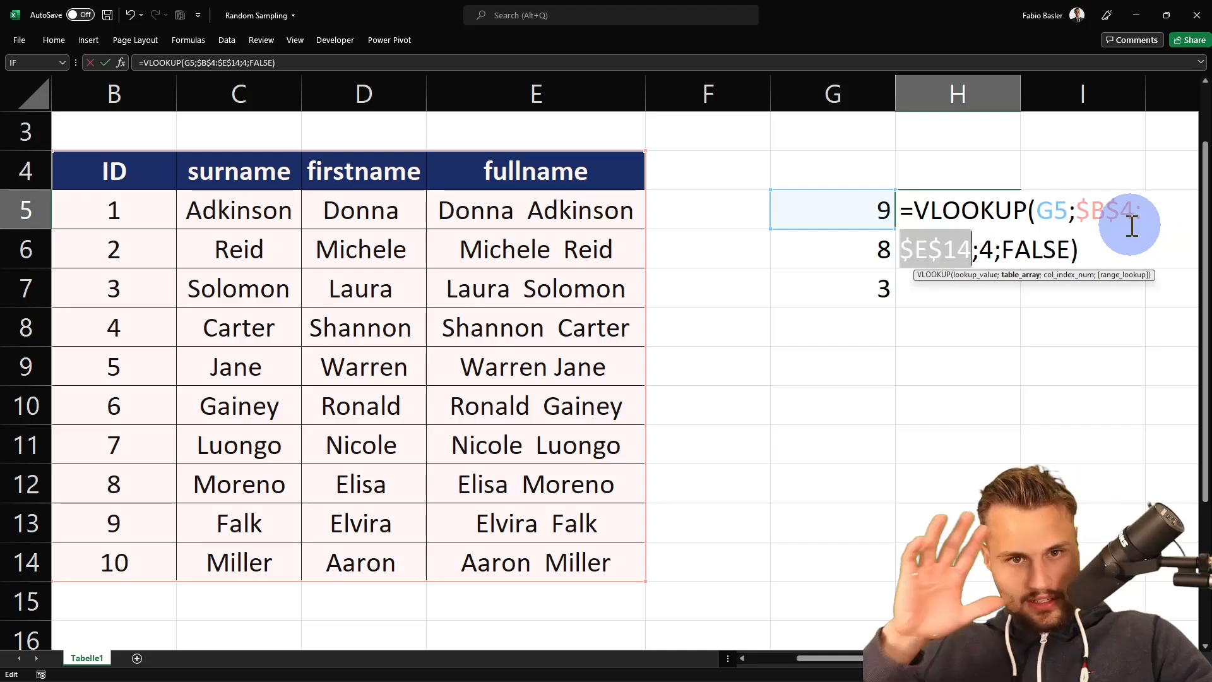
key("Return")
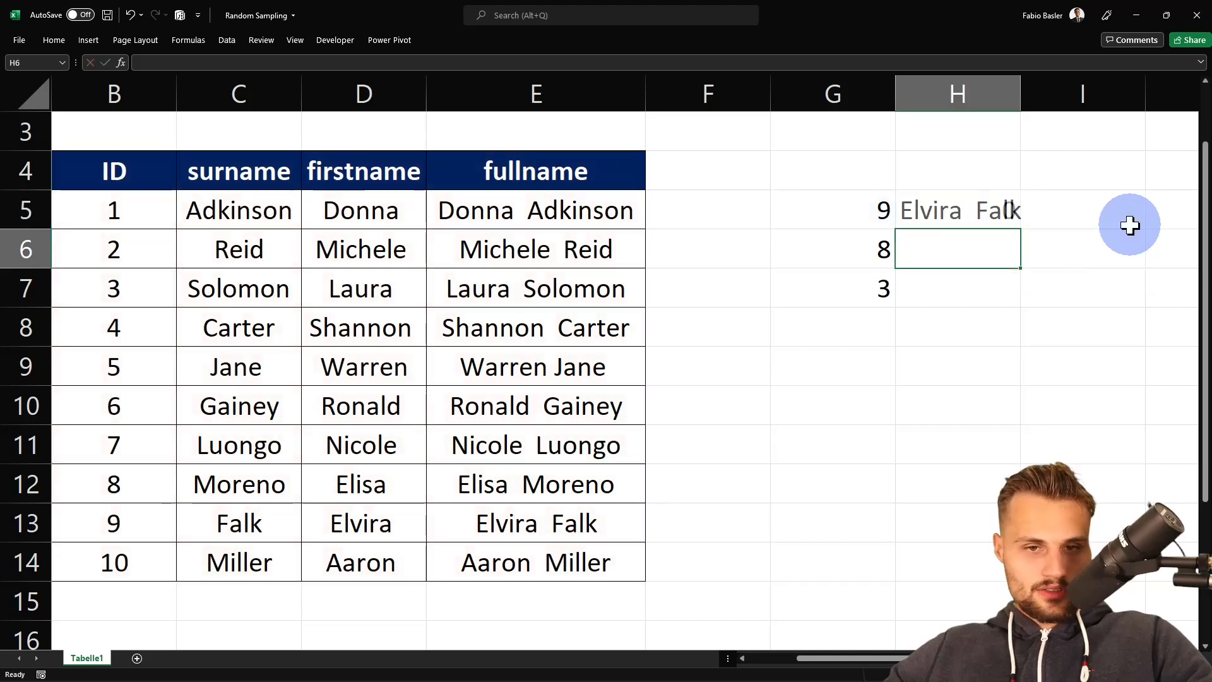
- Copy the H5 lookup formula into H6:H7 for the other two sampled IDs
key("Up")
key("ctrl+c")
key("Down")
key("shift+Down")
key("ctrl+v")
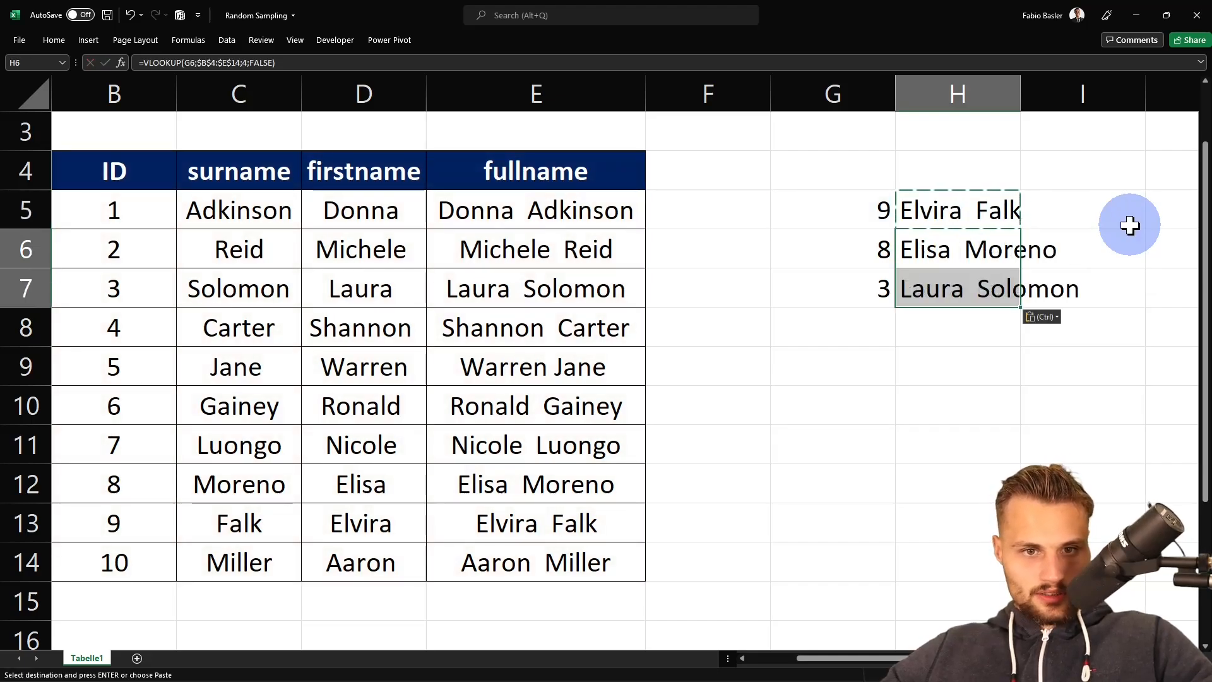
key("Down")
key("Up")
key("F2")
key("Escape")
key("Down")
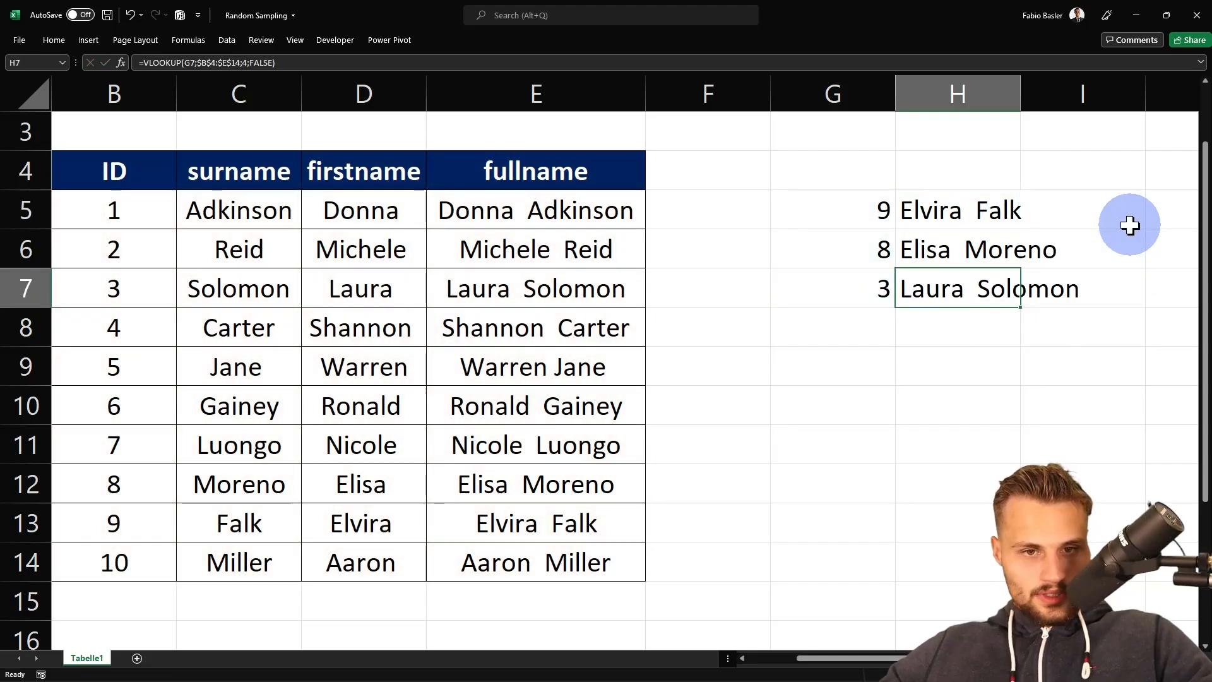
key("Up")
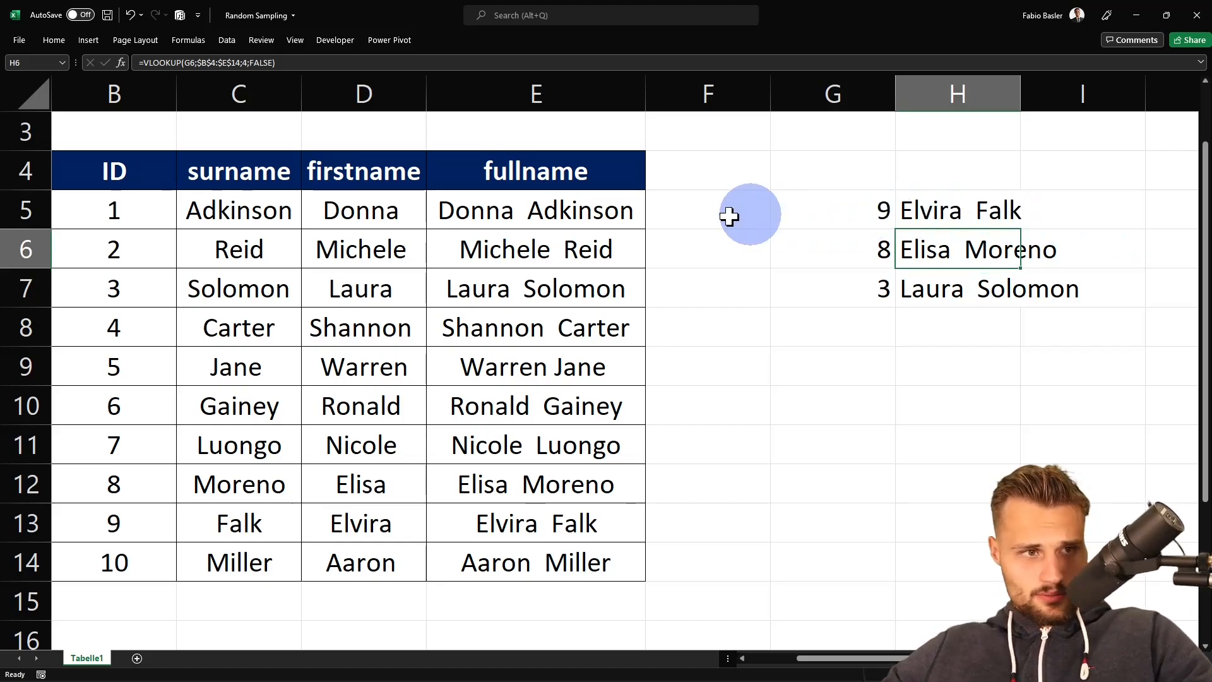
- Move the fullname column in front of the ID column so it becomes column B
left_click(468, 227)
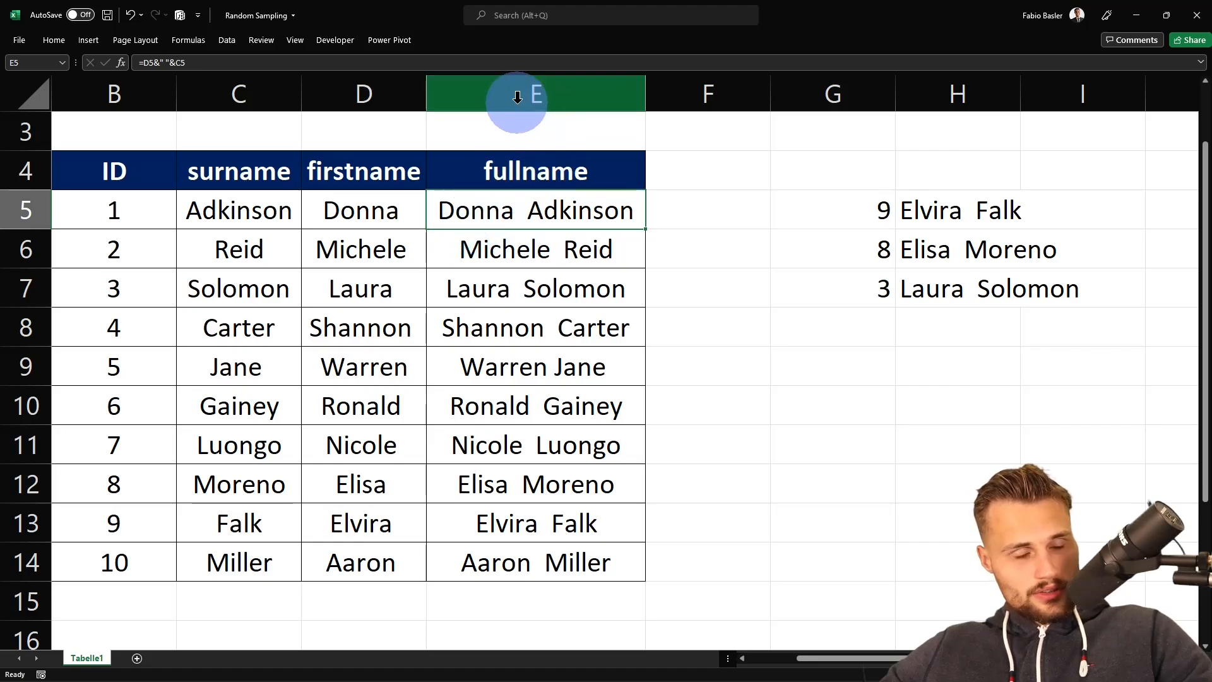
left_click(516, 98)
key("ctrl+c")
scroll(387, 189, "left", 1)
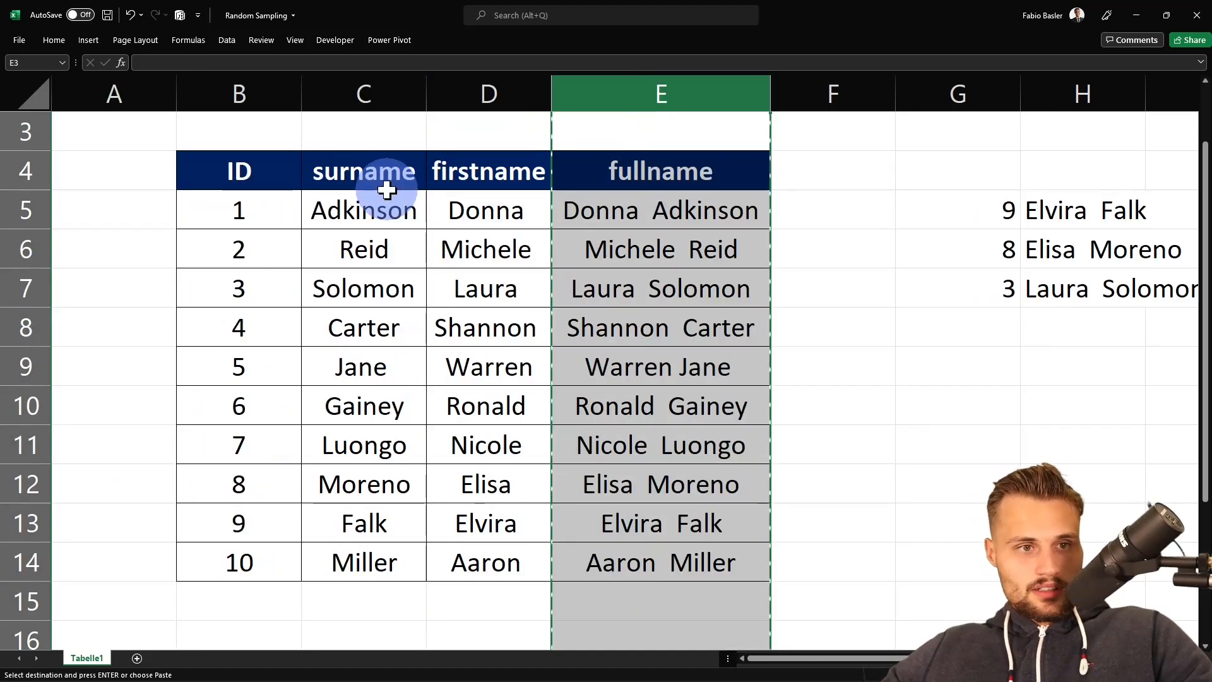
left_click(238, 82)
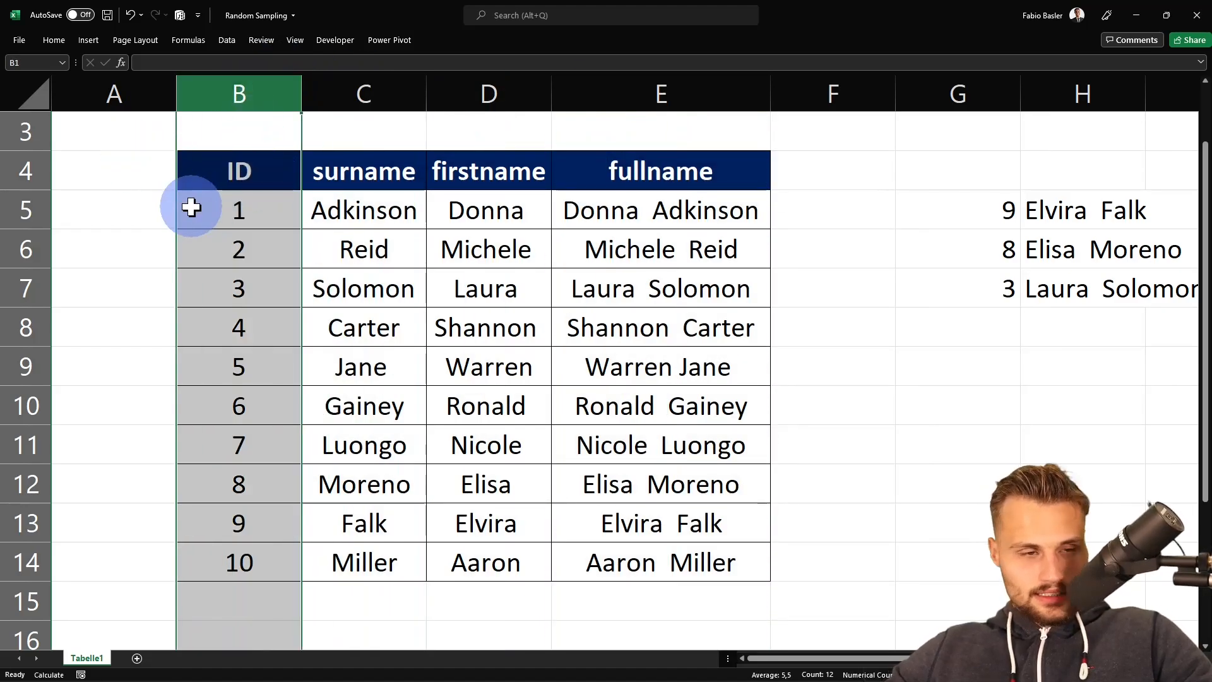
key("ctrl+shift+plus")
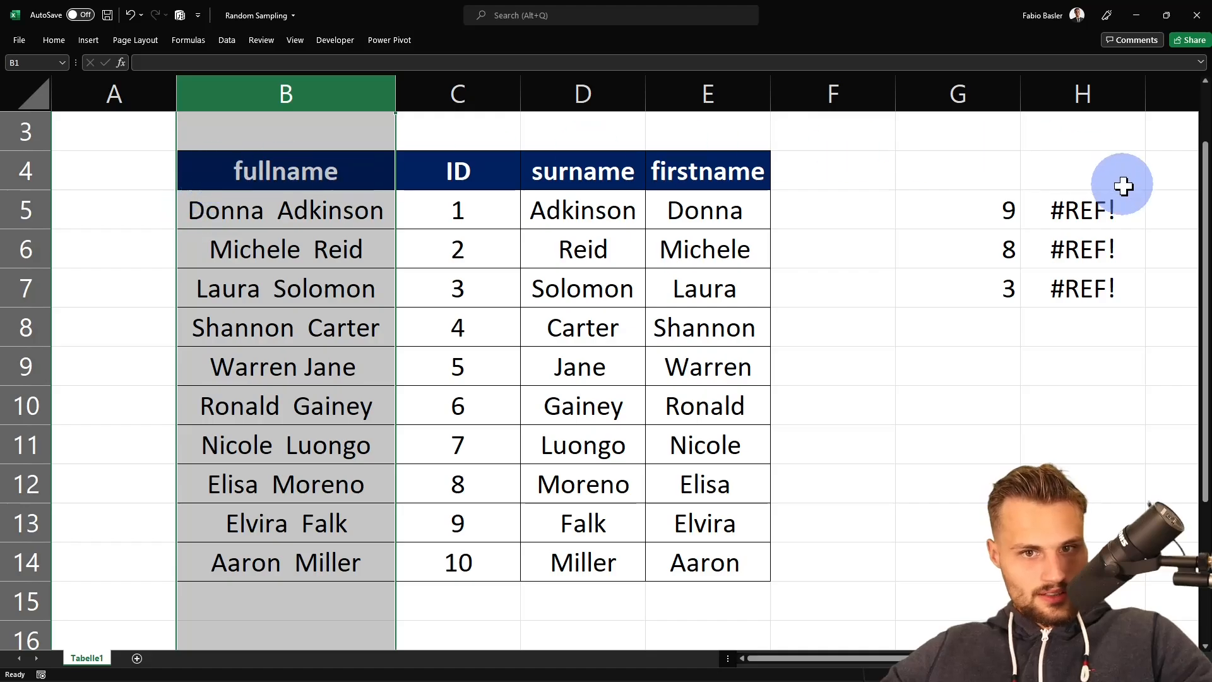
- Inspect the VLOOKUP formula in H5 after the column move
left_click(1107, 219)
key("F2")
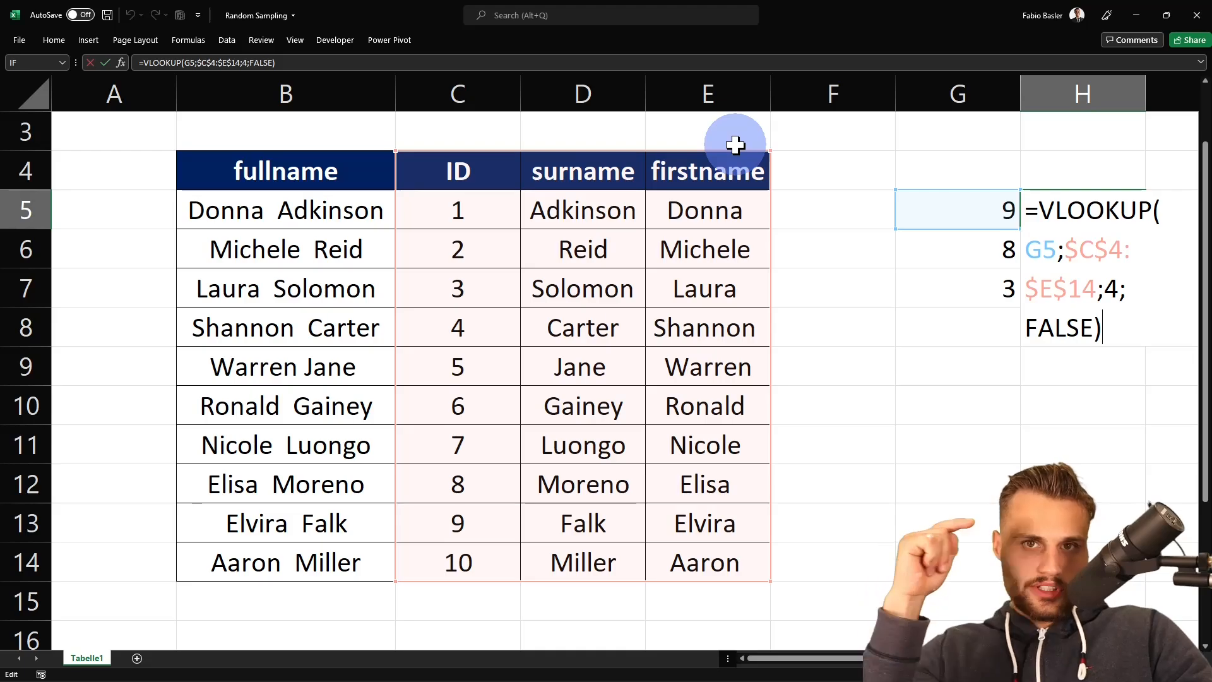
key("Escape")
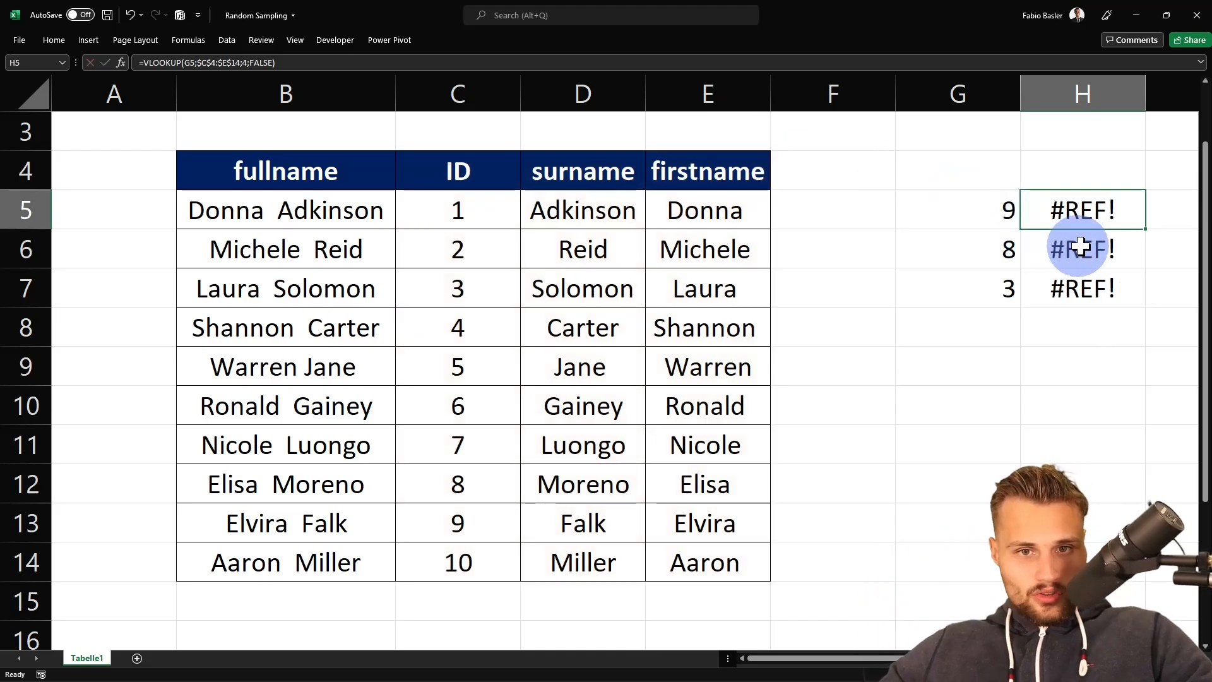
- Label H4 as VLOOKUP and I4 as XLOOKUP
scroll(1124, 214, "right", 1)
left_click(1065, 202)
left_click(991, 177)
type("VLOOKUP")
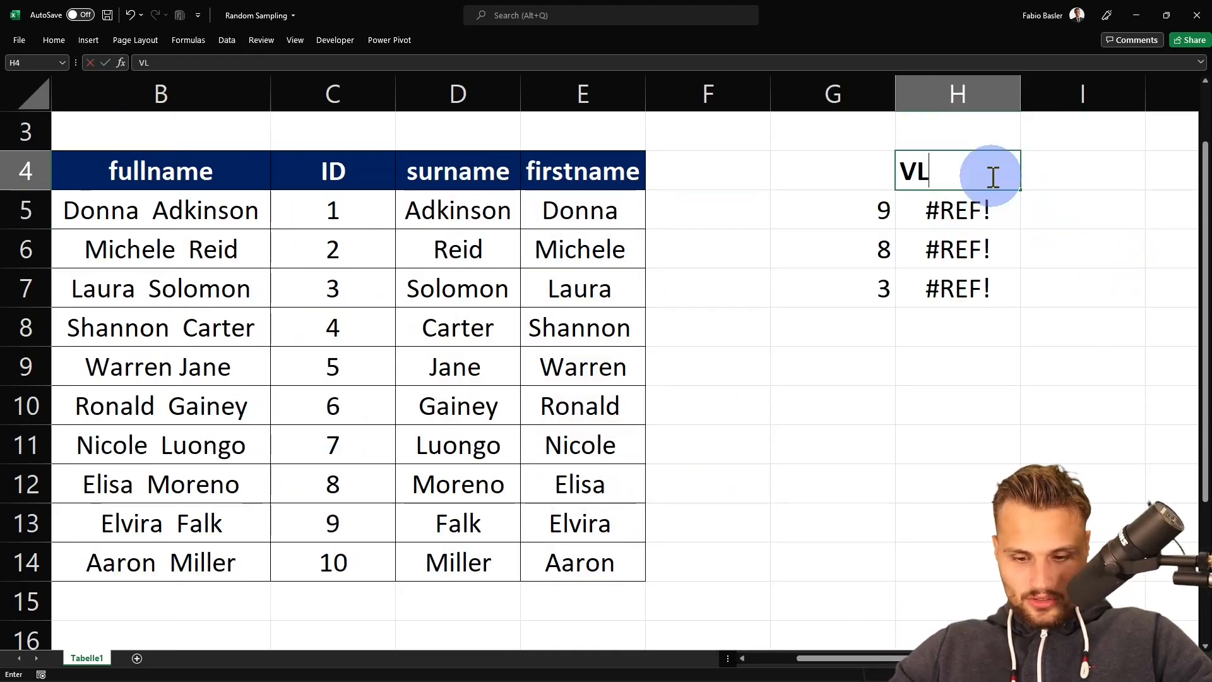
key("Tab")
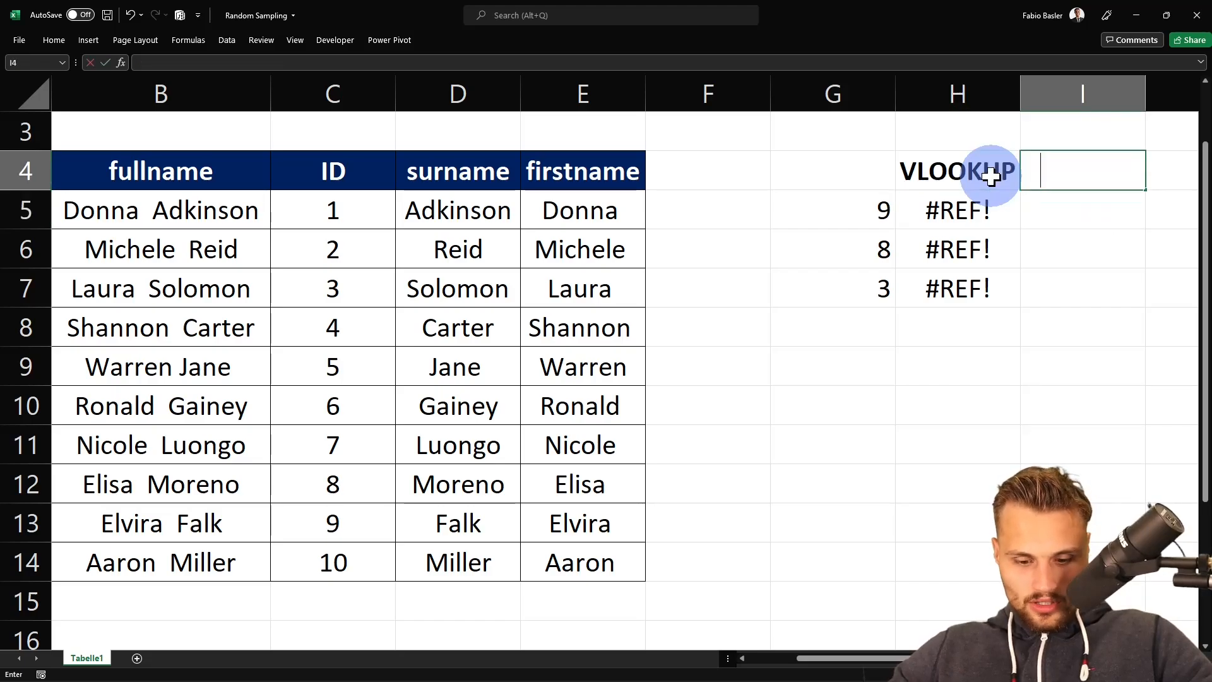
type("XLOOKUP")
key("Return")
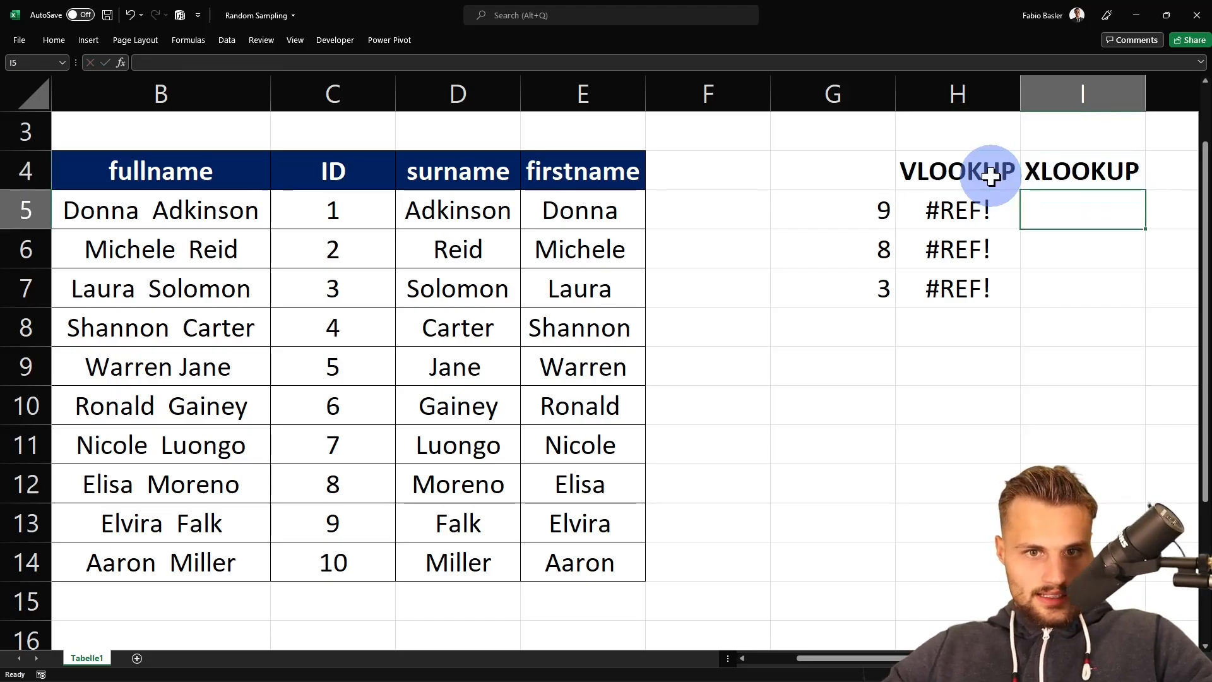
- Enter an XLOOKUP in I5 that looks up G5 in the ID range C5:C14 and returns the fullname from B5:B14
type("=xl")
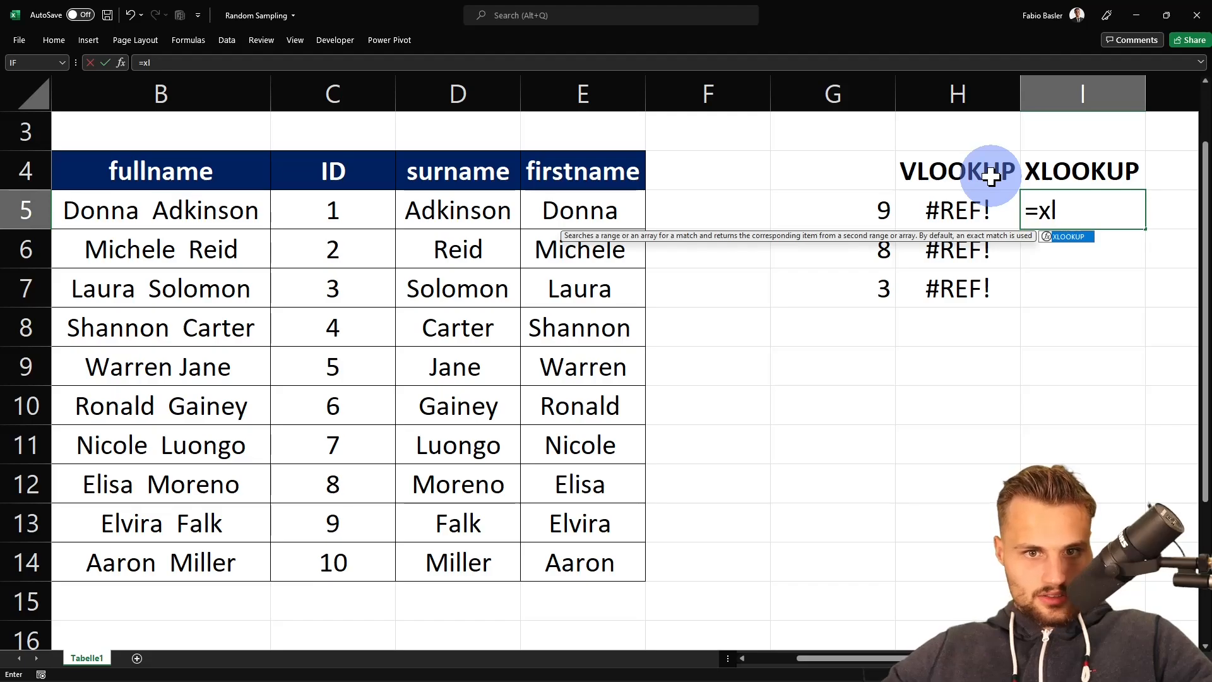
key("Tab")
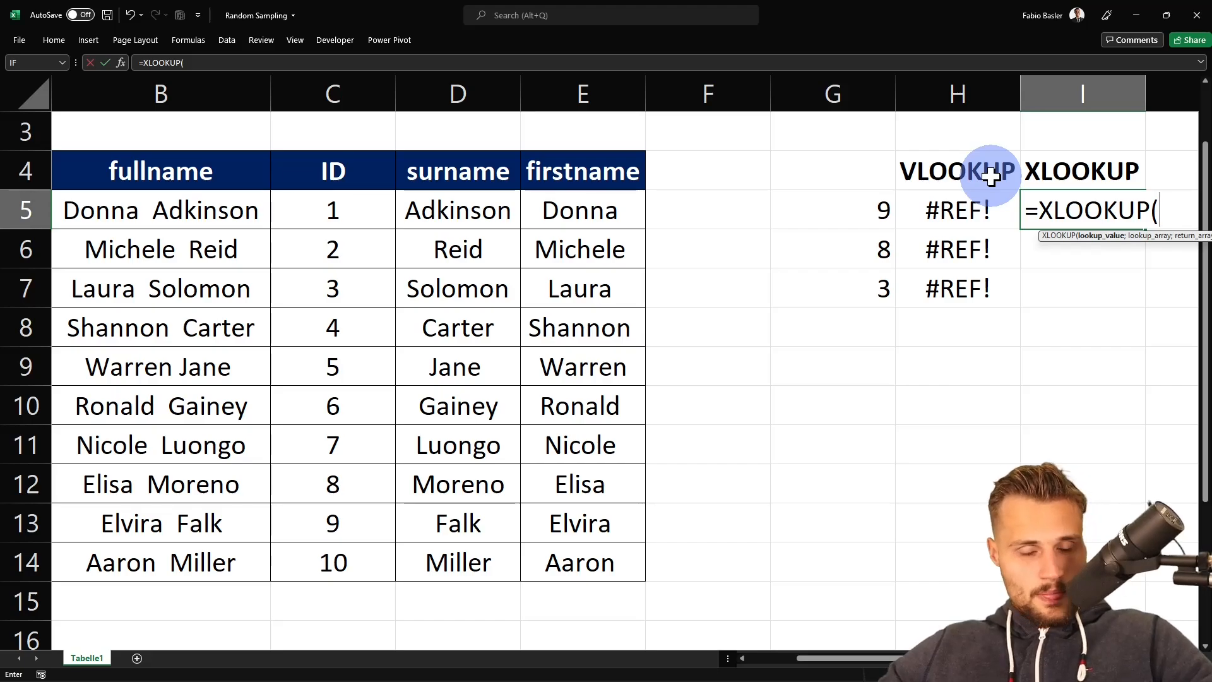
key("Left")
key("Left")
key("Right")
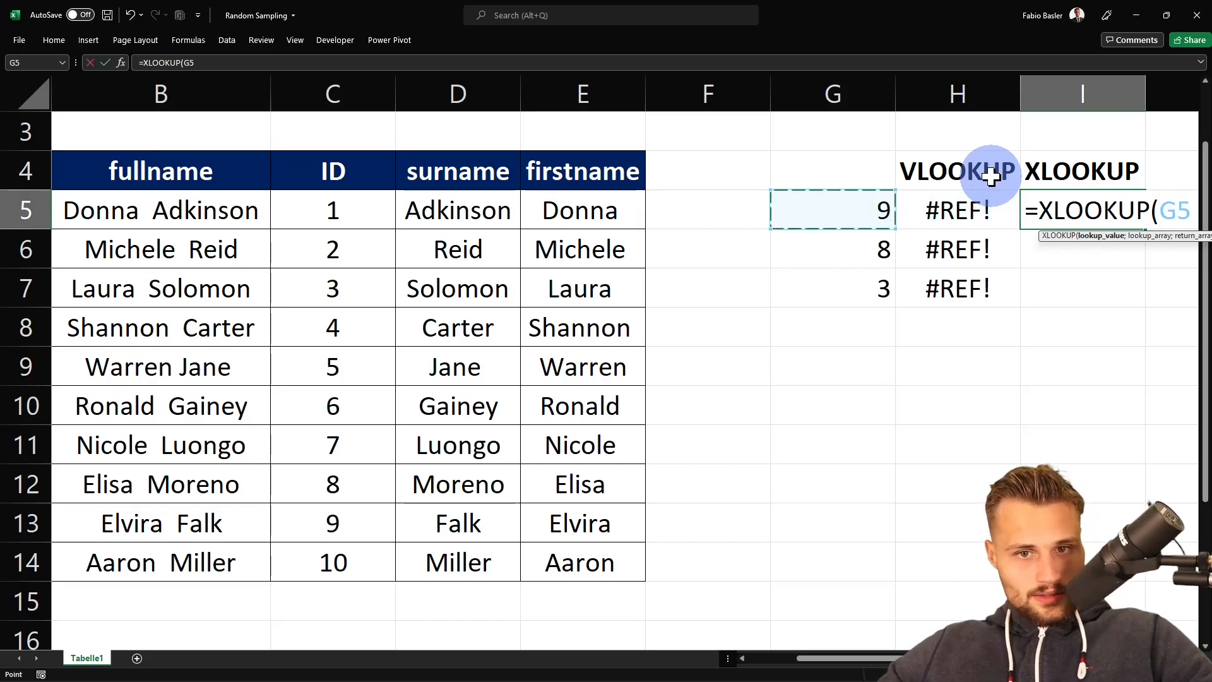
type(";")
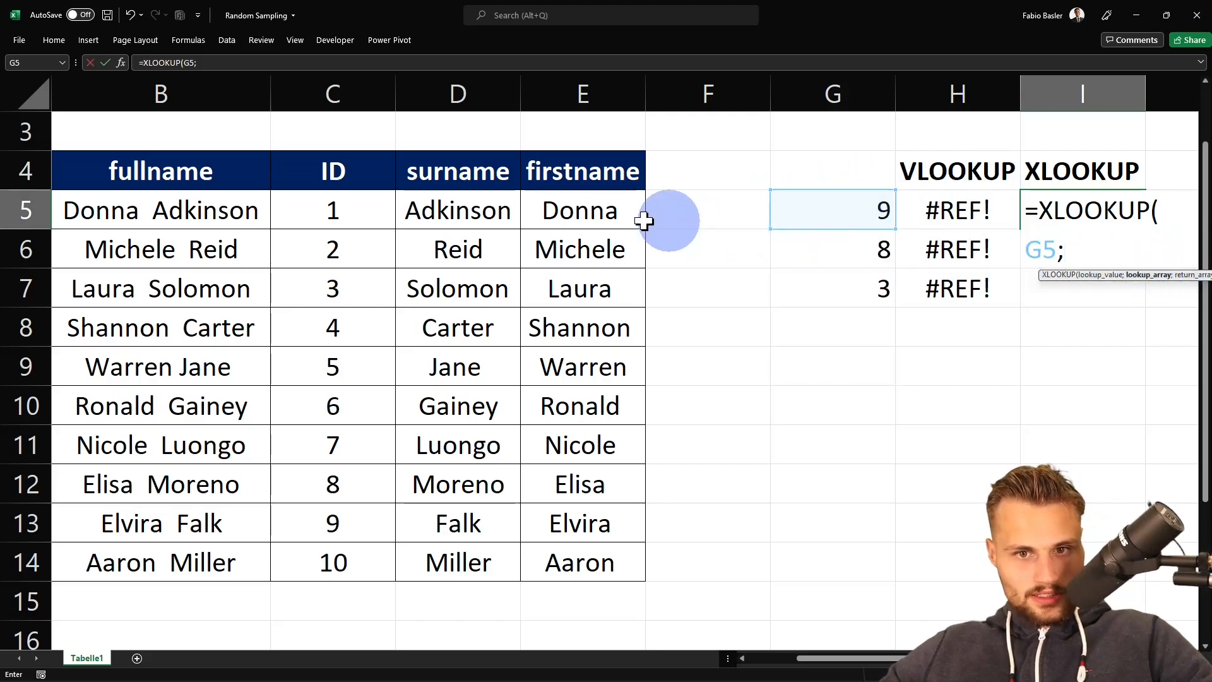
left_click_drag(325, 209, 325, 560)
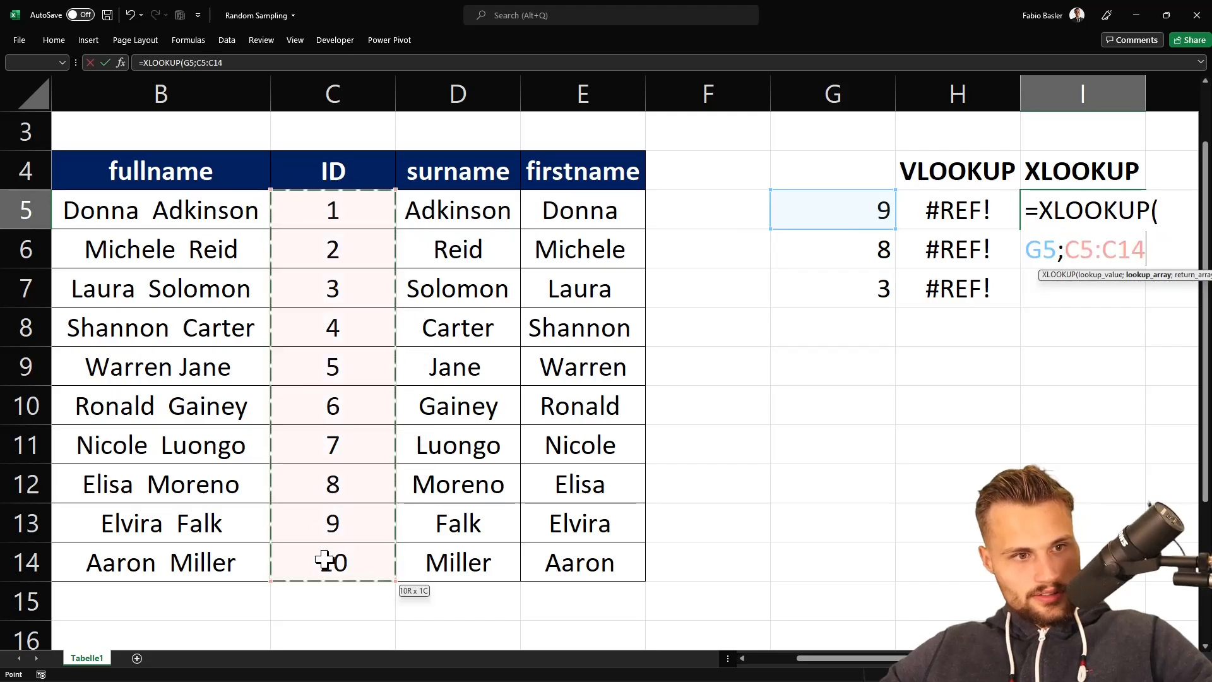
type(";")
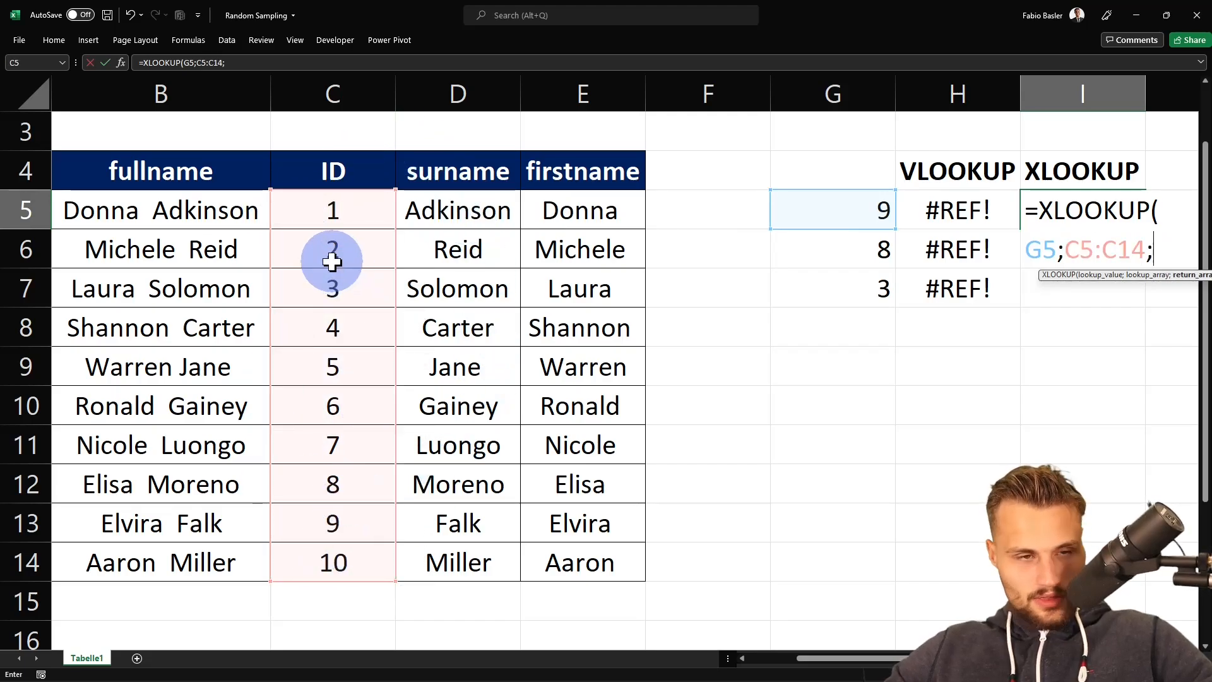
left_click(258, 221)
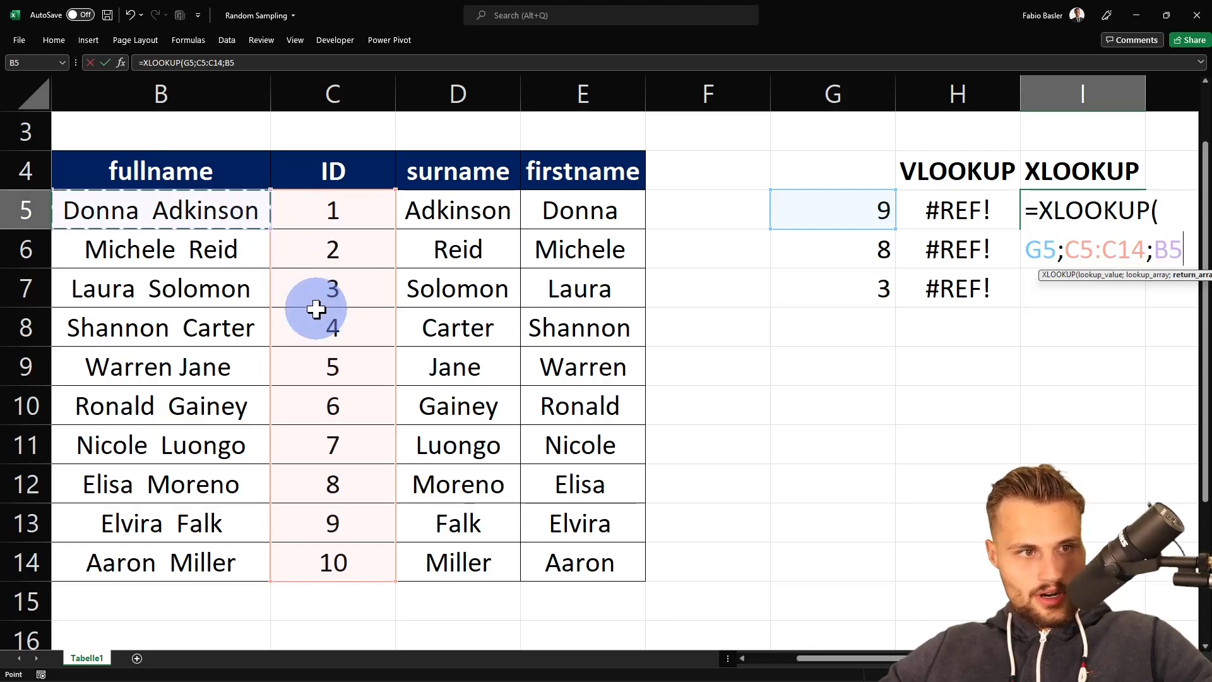
key("ctrl+shift+Down")
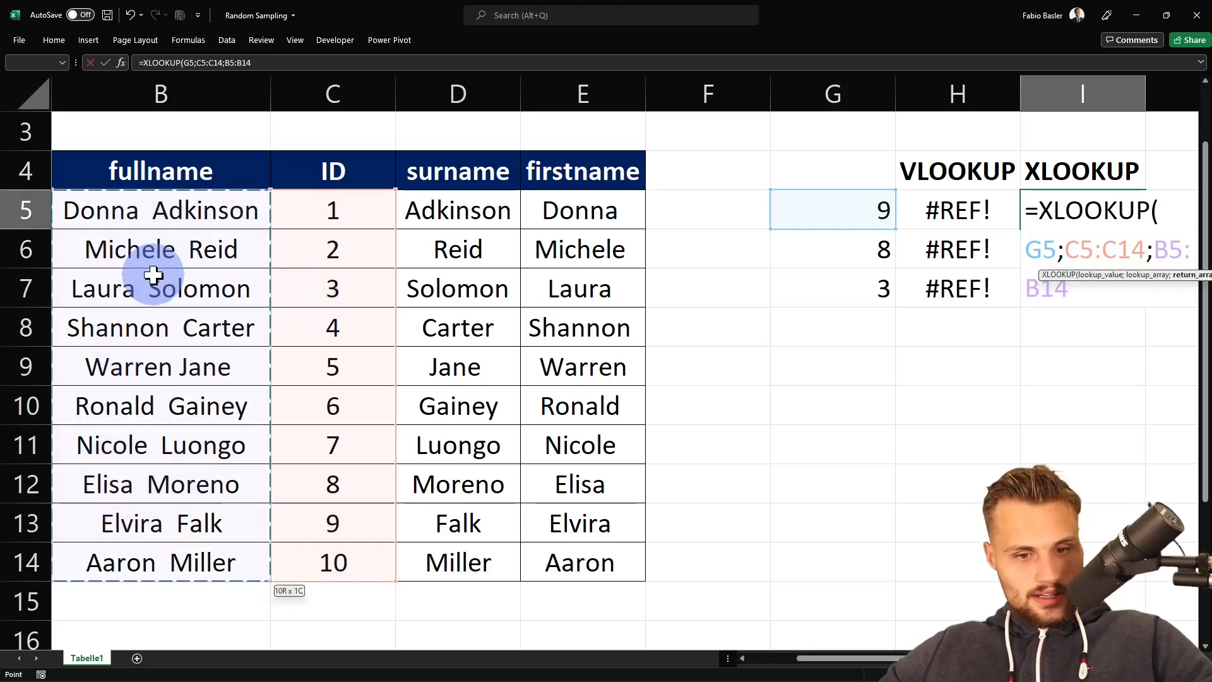
type(")")
key("Return")
- Make the lookup range $C$5:$C$14 and return range $B$5:$B$14 absolute in the I5 XLOOKUP formula
key("Up")
key("Right")
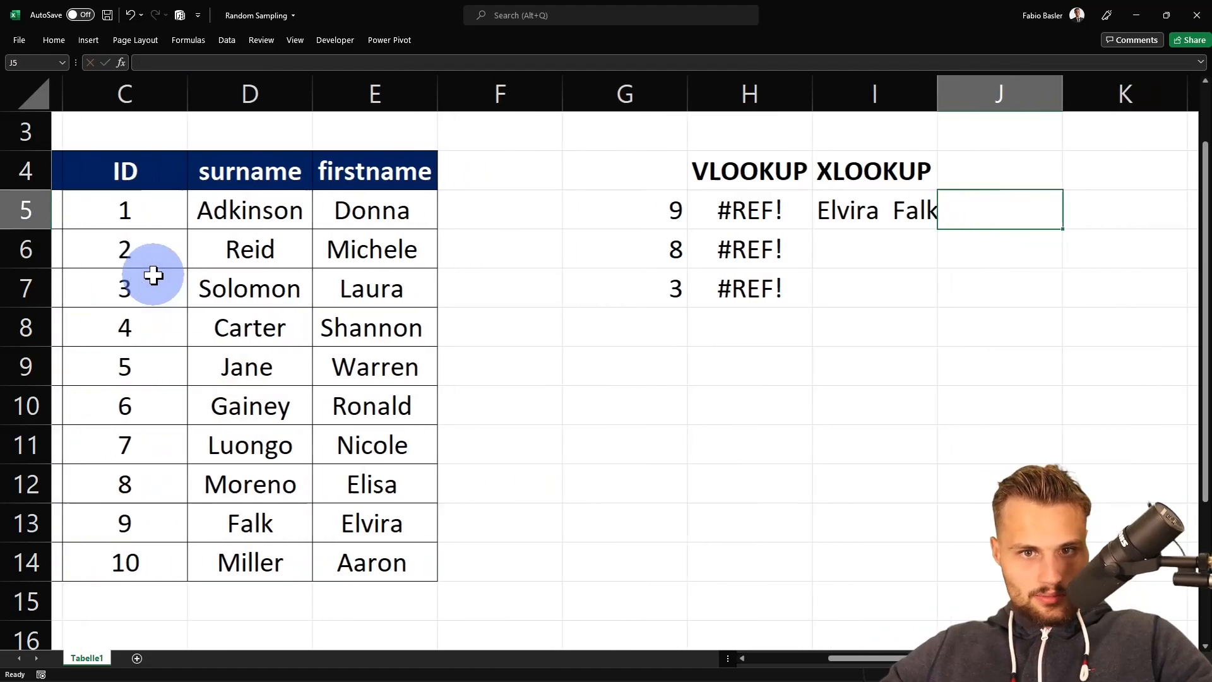
key("Left")
key("F2")
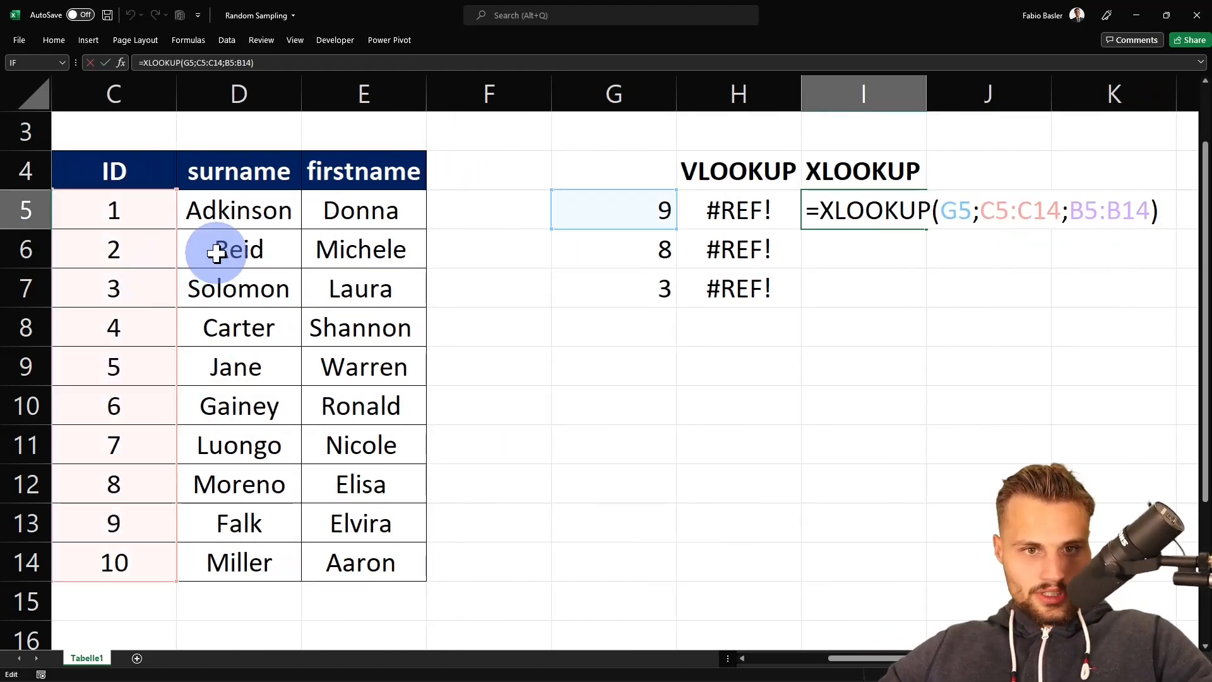
double_click(1047, 210)
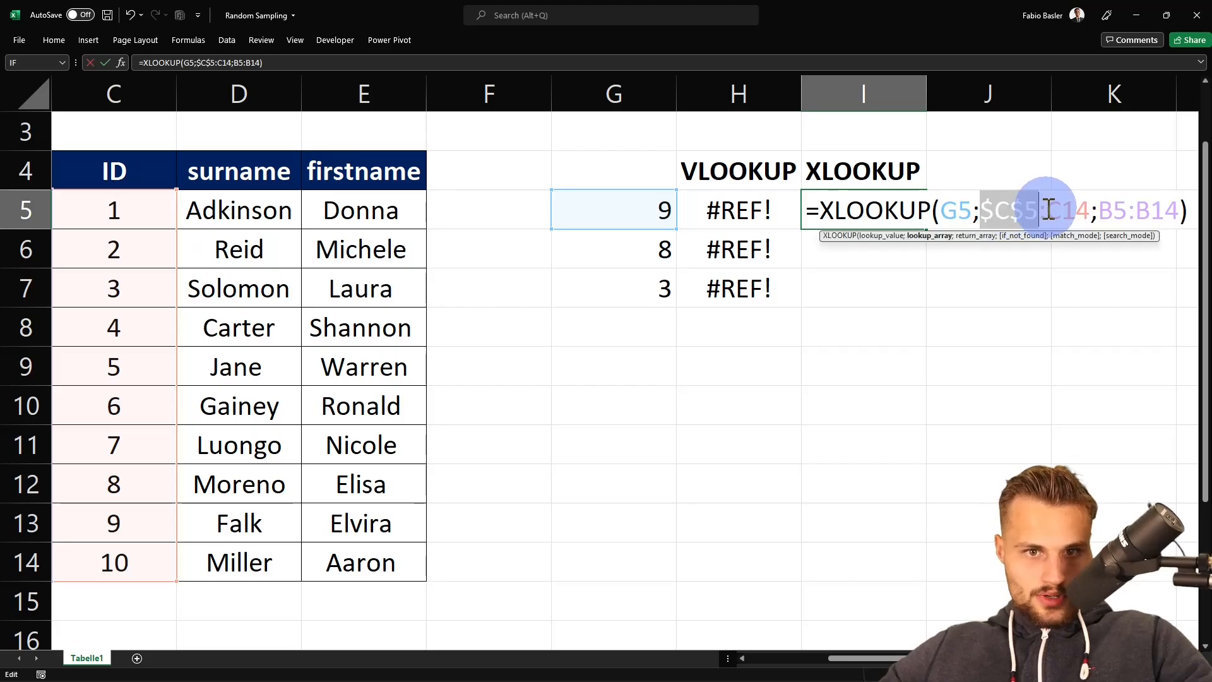
key("F4")
double_click(1144, 210)
key("F4")
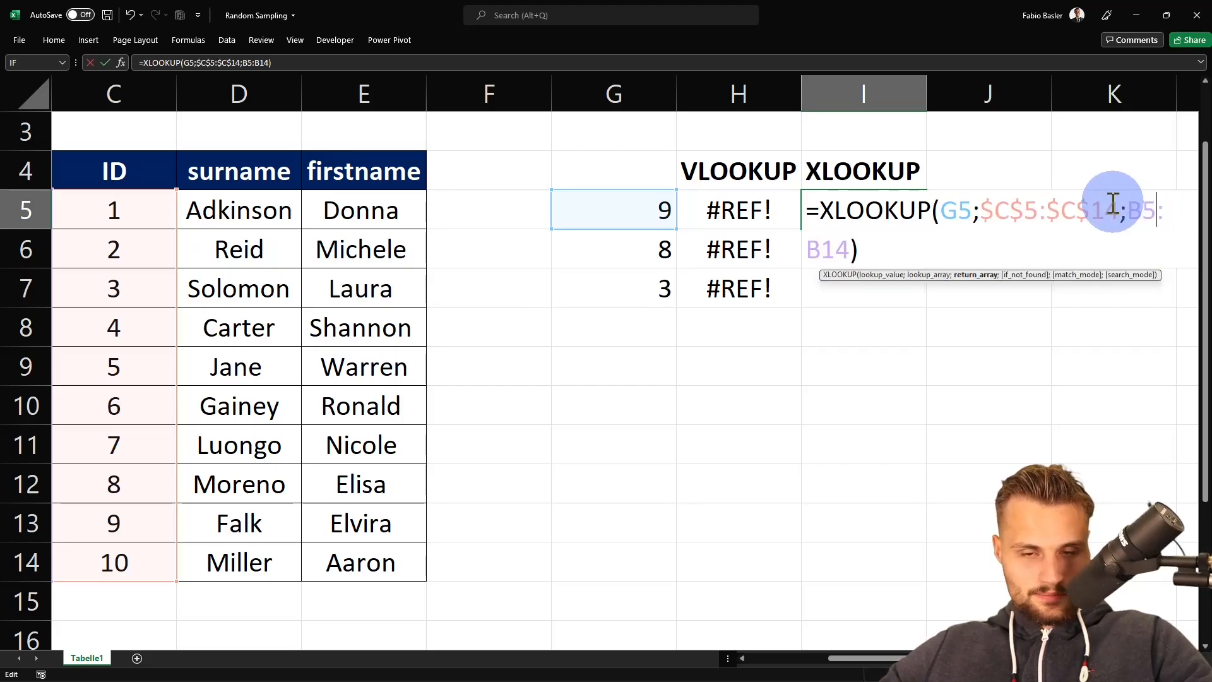
key("F4")
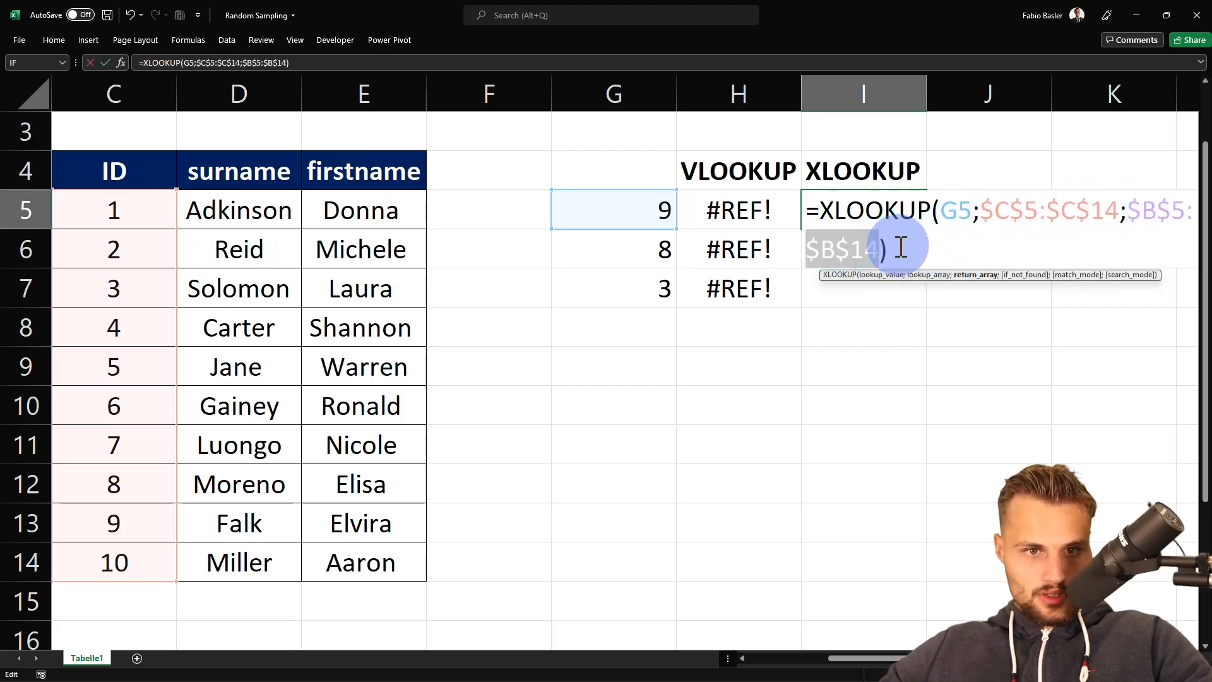
left_click(907, 250)
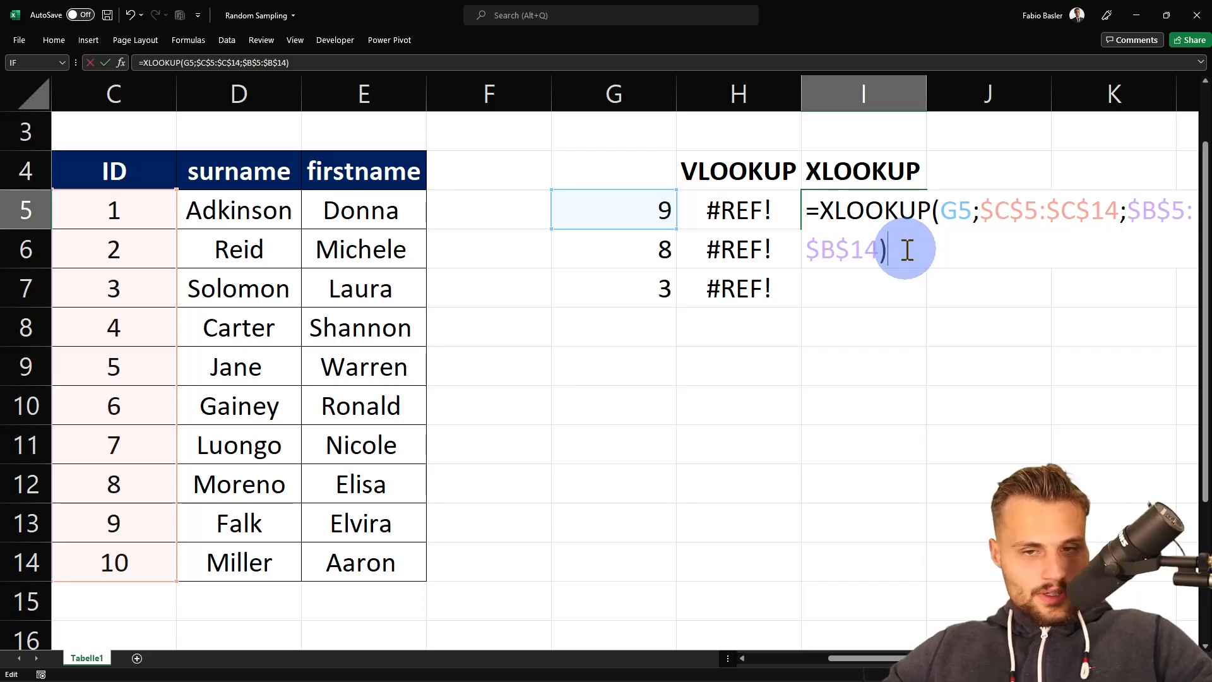
key("ctrl+Return")
- Copy the I5 XLOOKUP formula into I6:I7 for the other two sampled IDs
key("ctrl+c")
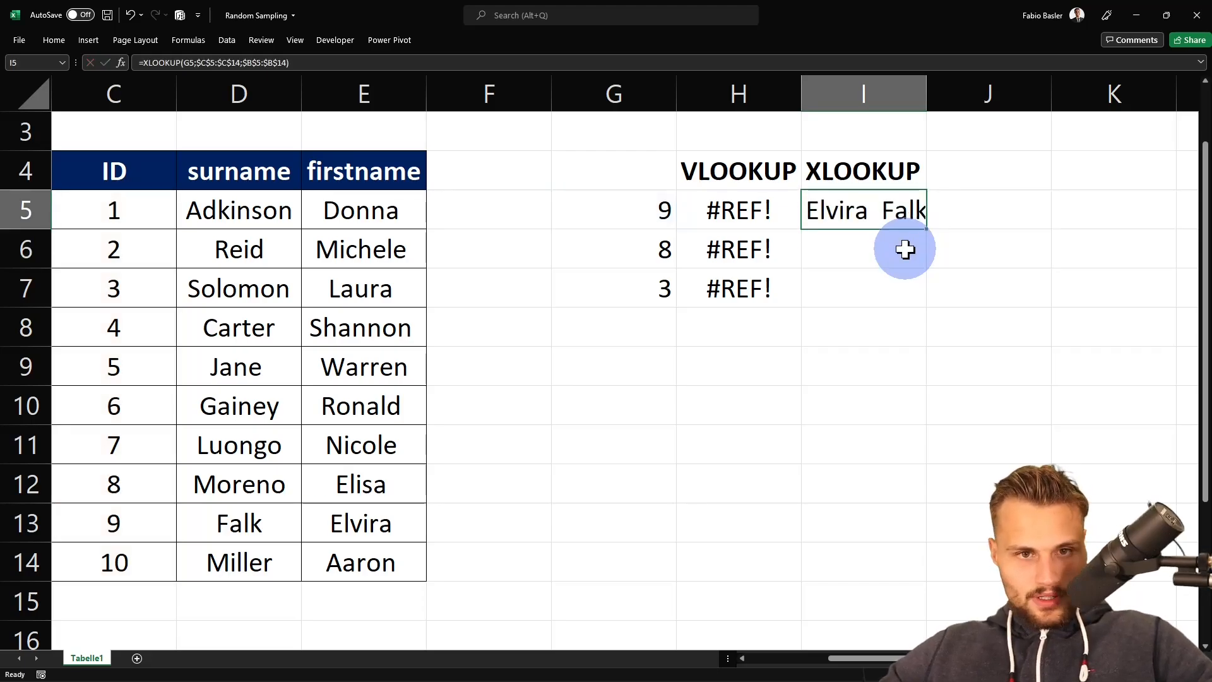
left_click(906, 250)
key("shift+Down")
key("ctrl+v")
key("Down")
- Inspect the XLOOKUP formulas in I7, I6 and I5
key("F2")
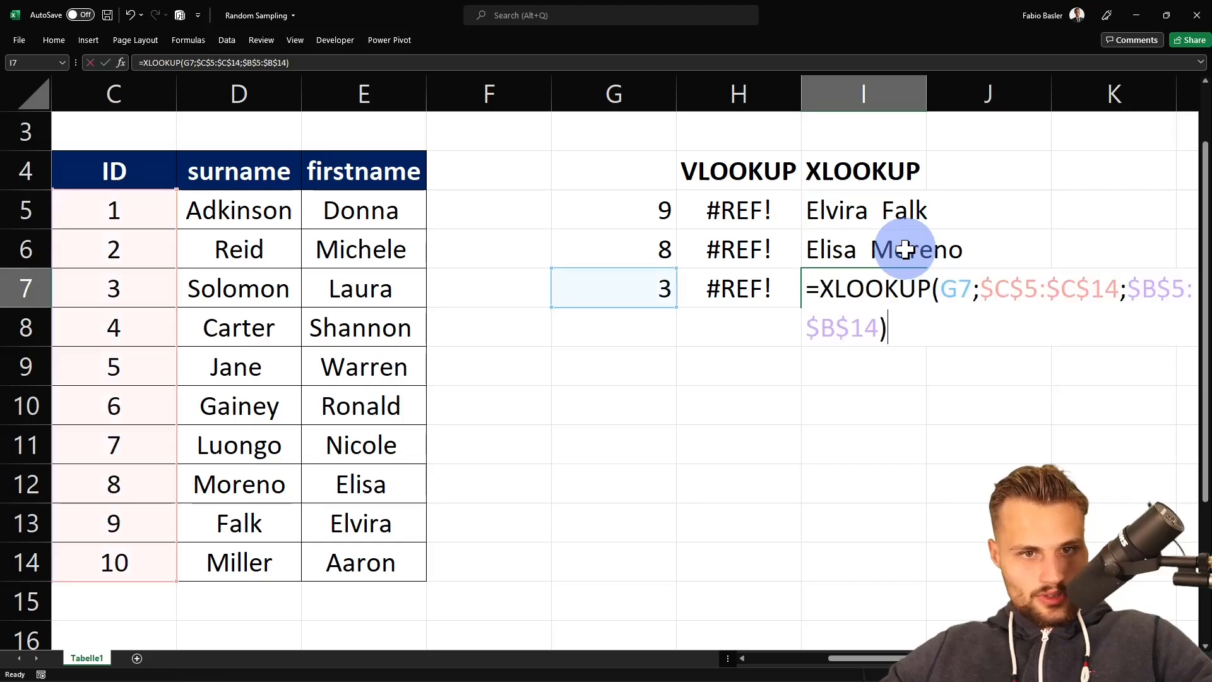
key("Escape")
key("Up")
key("F2")
key("Escape")
key("Up")
key("F2")
key("Escape")
middle_click(782, 354)
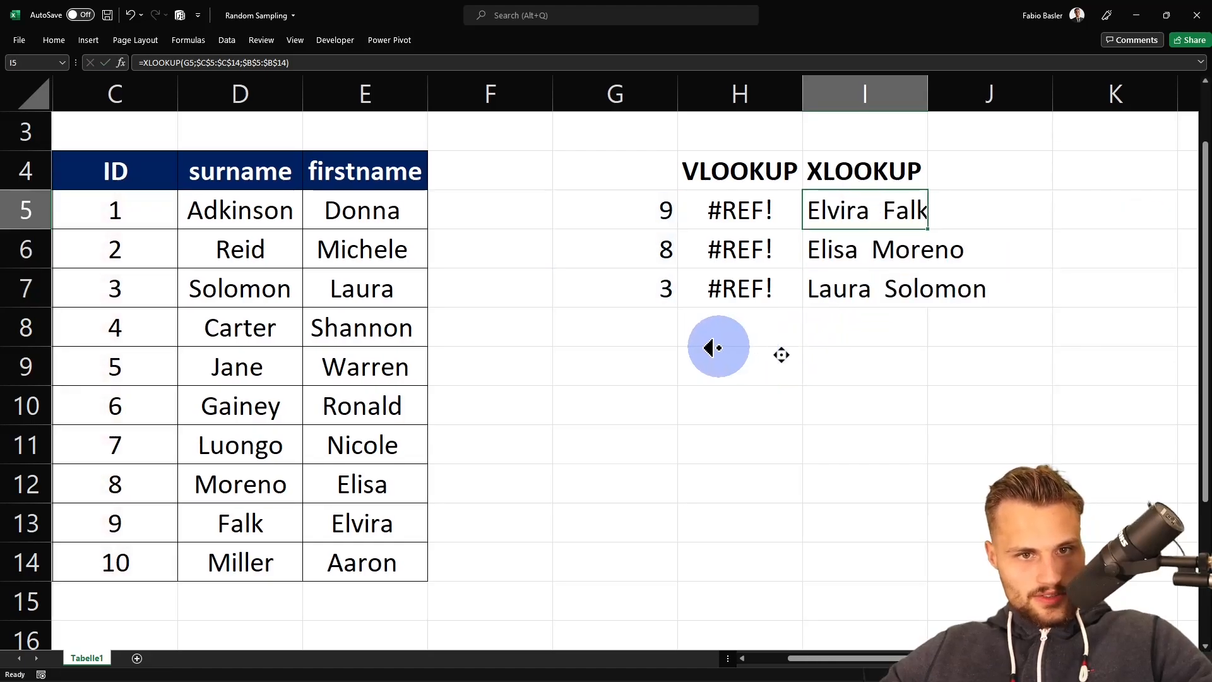
key("ctrl+shift+F1")
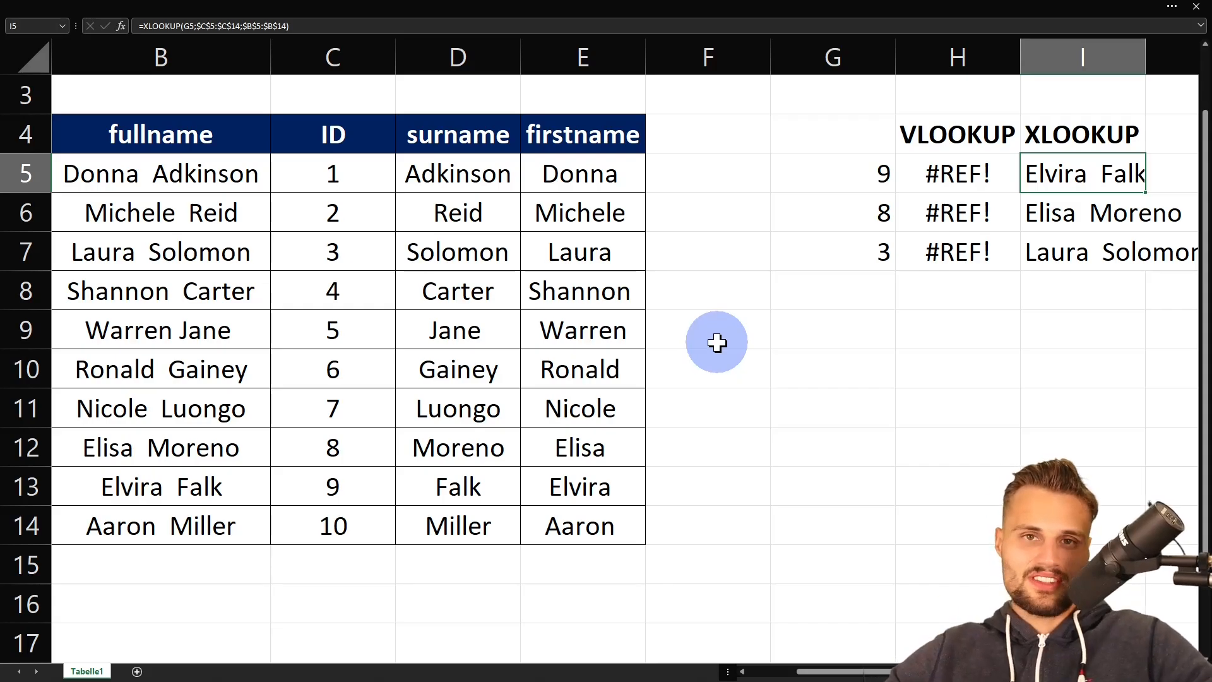
key("ctrl+shift+F1")
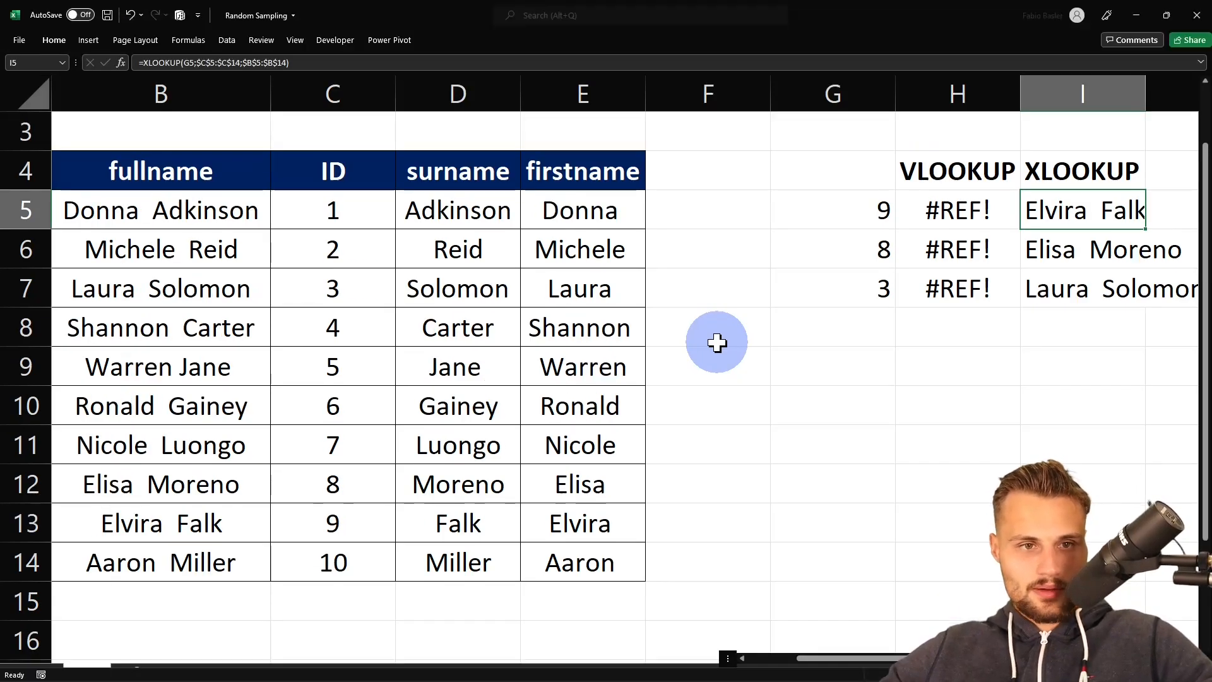
key("ctrl+F1")
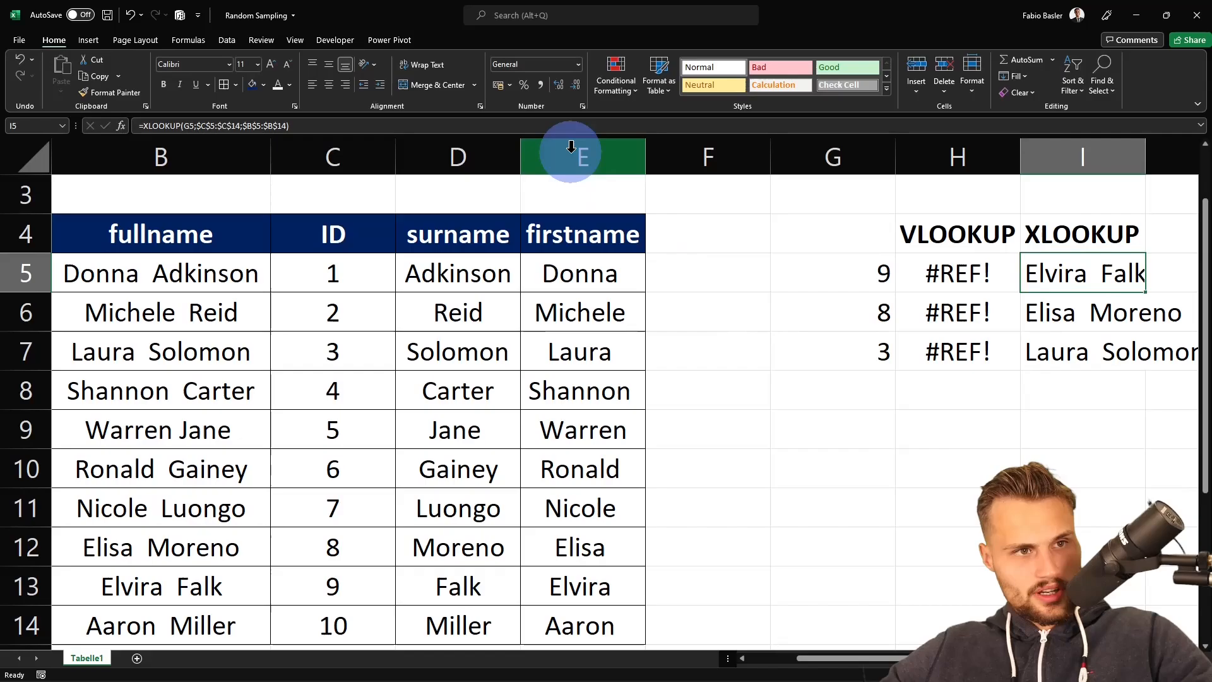
left_click(228, 40)
left_click(1134, 58)
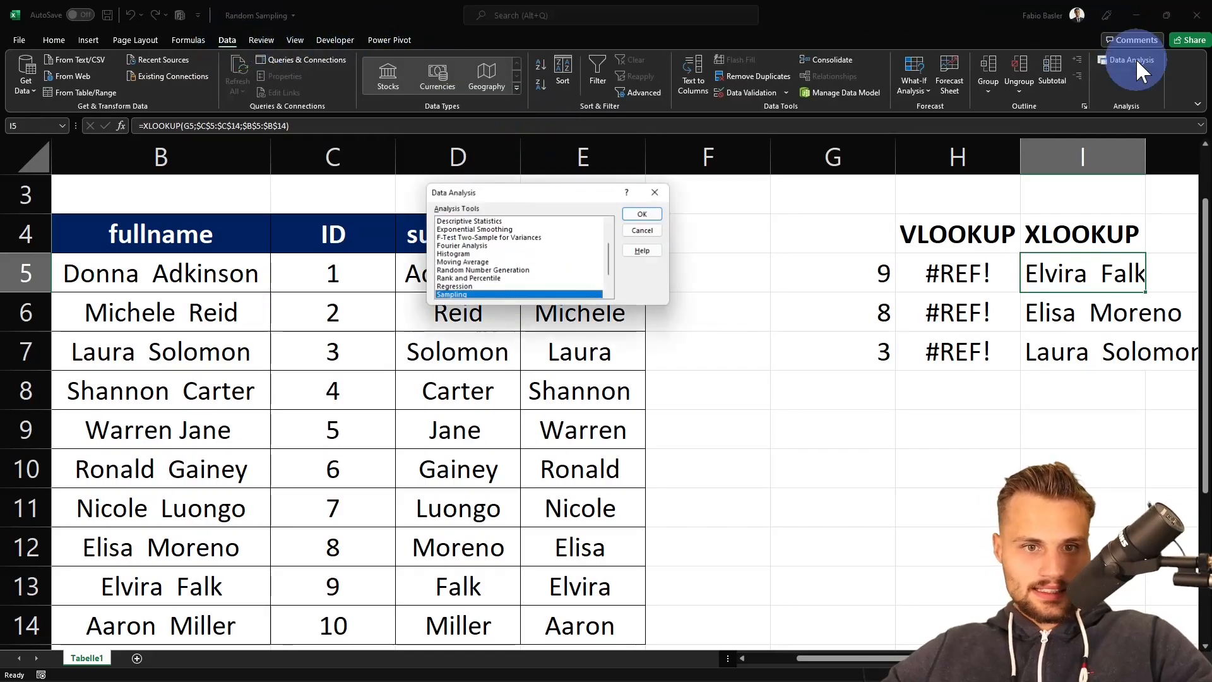
key("Escape")
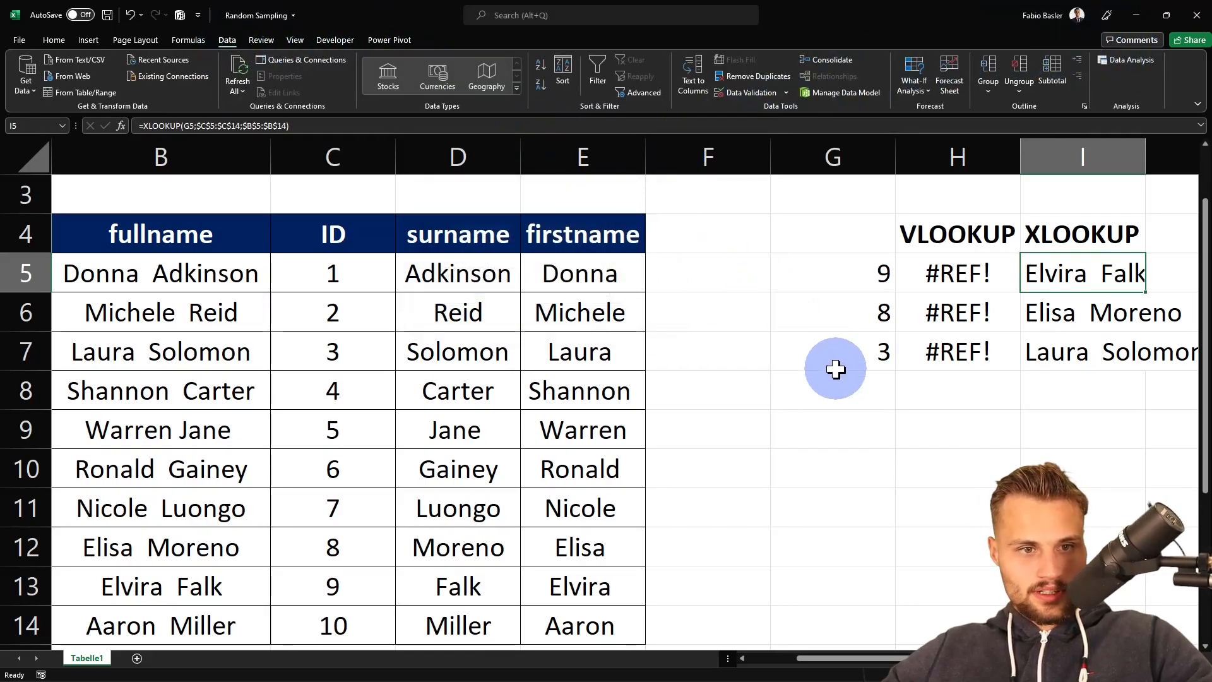
left_click(871, 392)
key("ctrl+shift+F1")
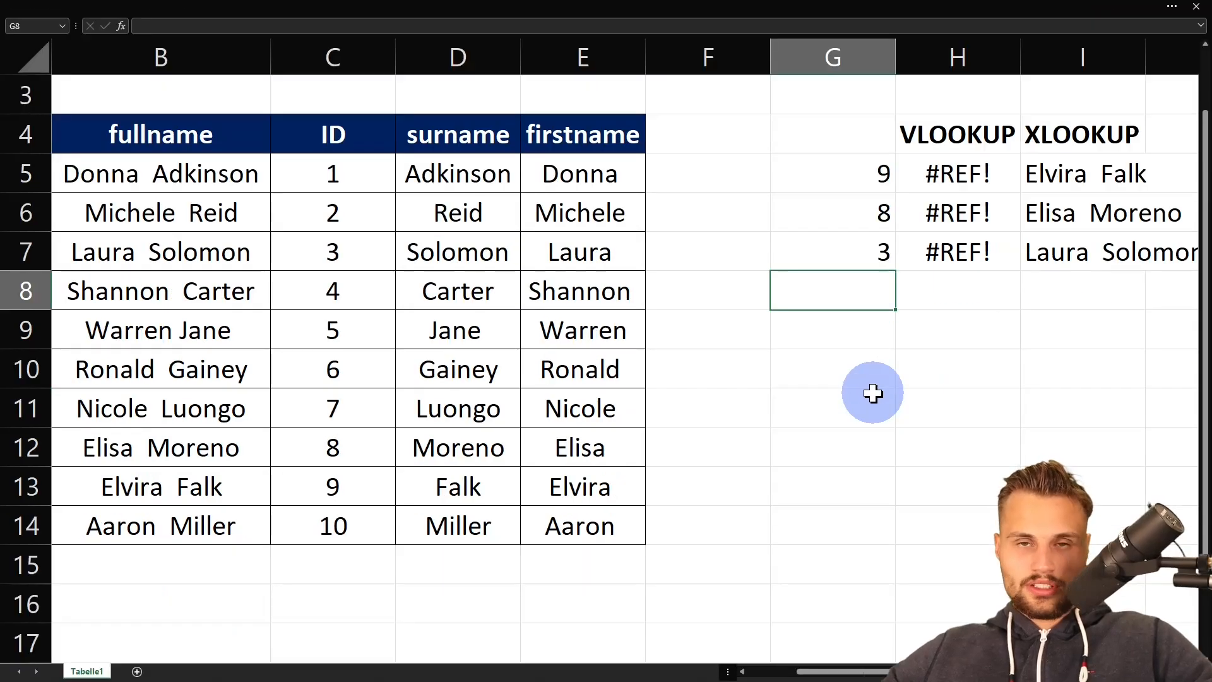